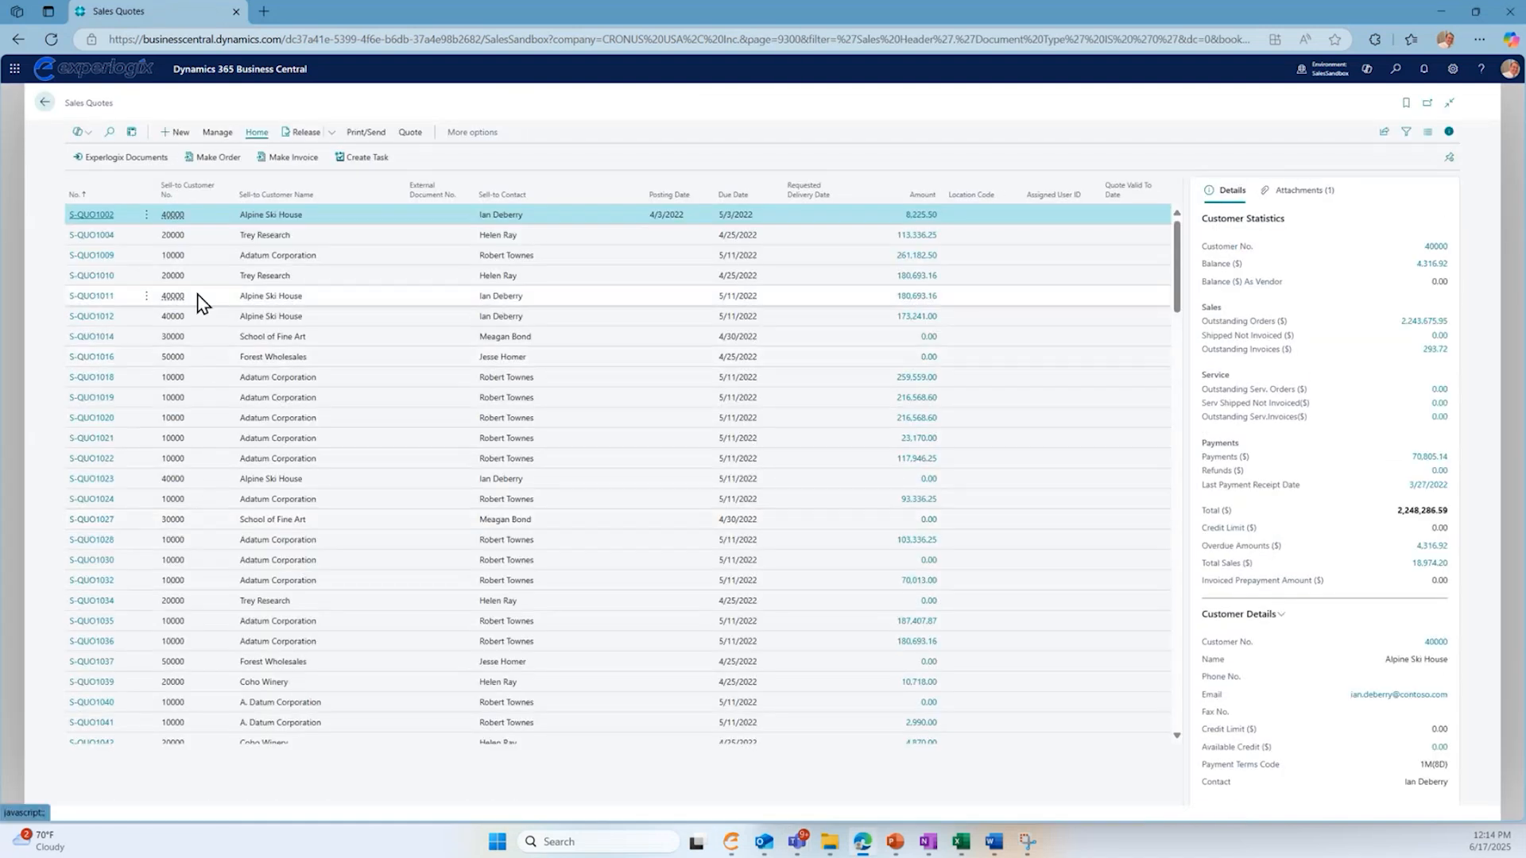
- Create a new sales quote for customer Forest Wholesales and start configuring a truck for it in Experlogix Configure
click(170, 137)
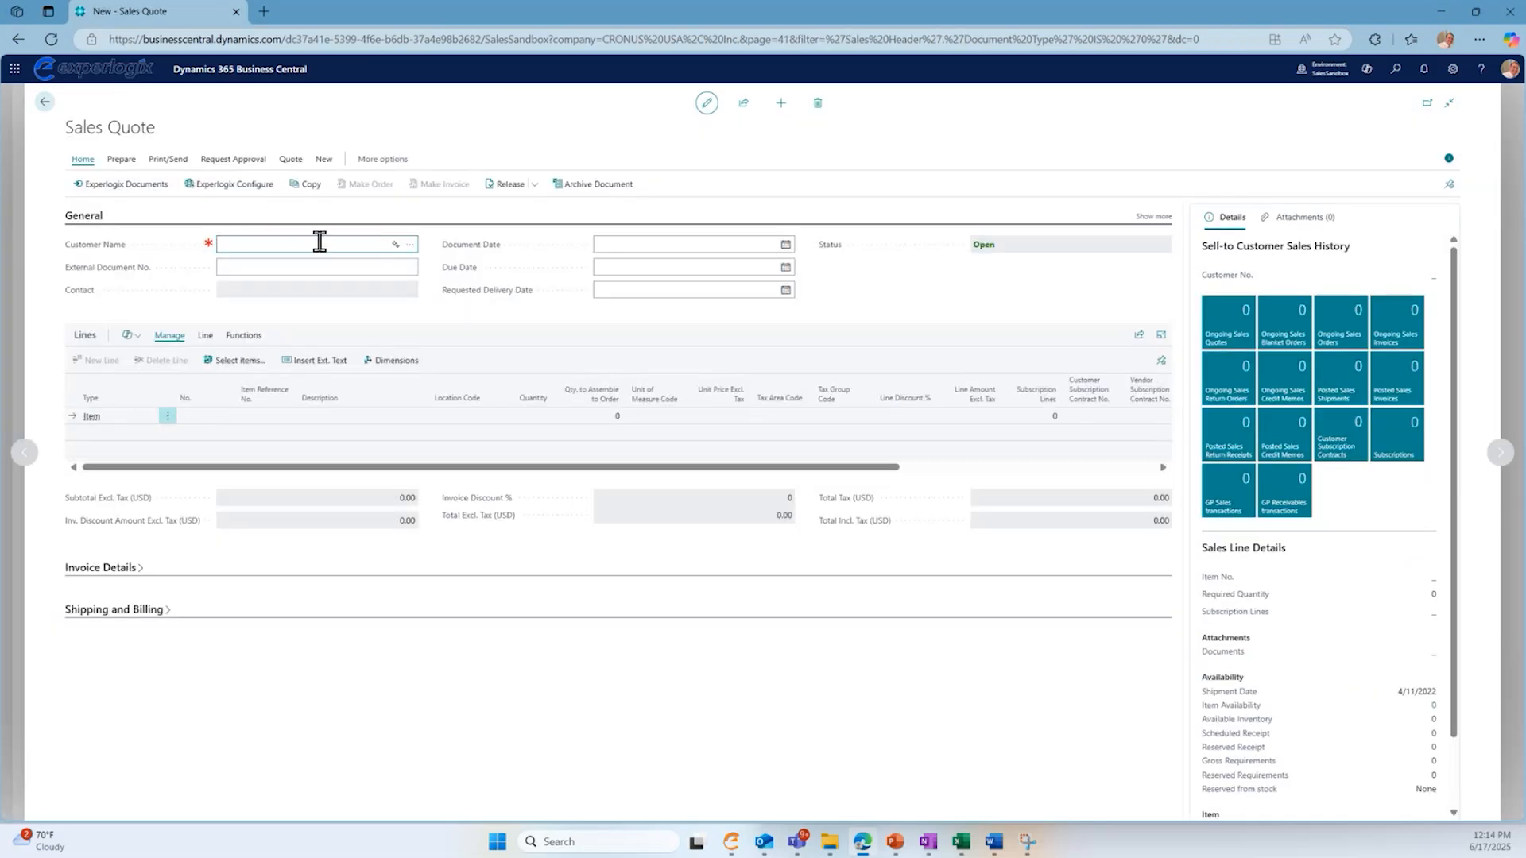
key(Tab)
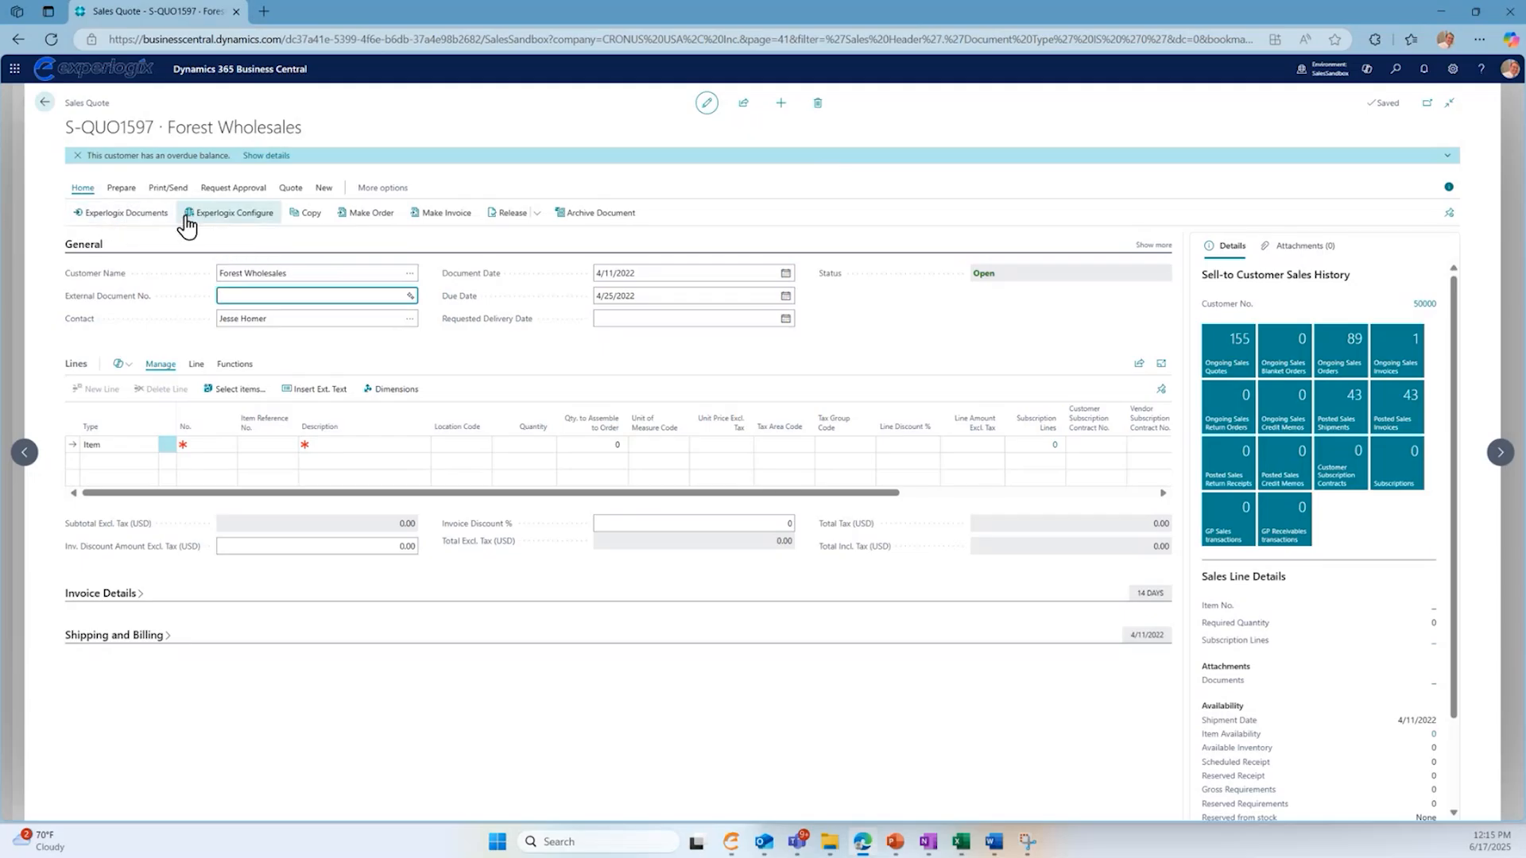
click(235, 225)
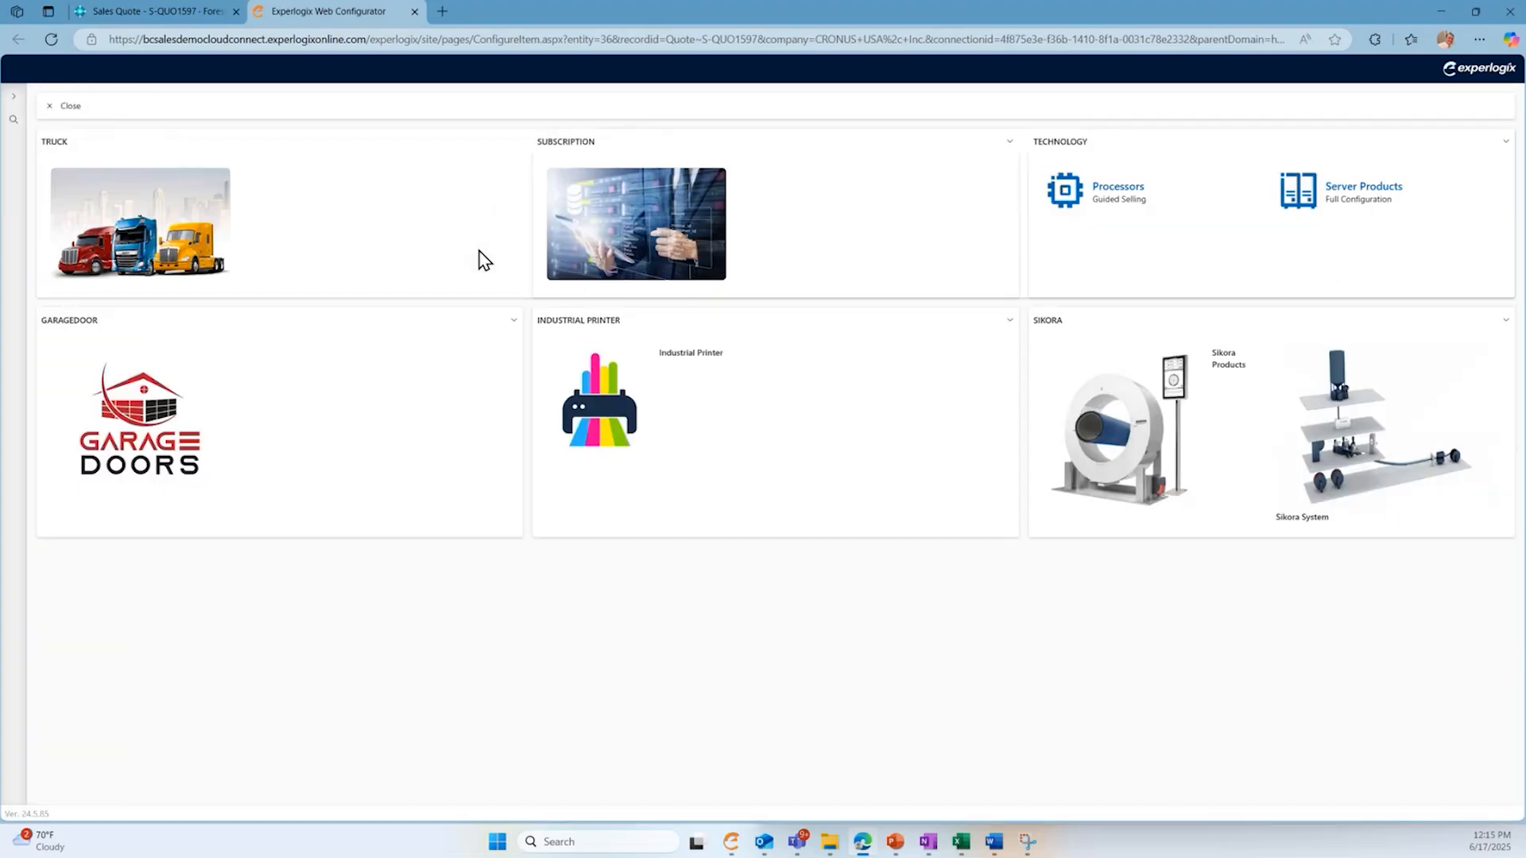
click(130, 219)
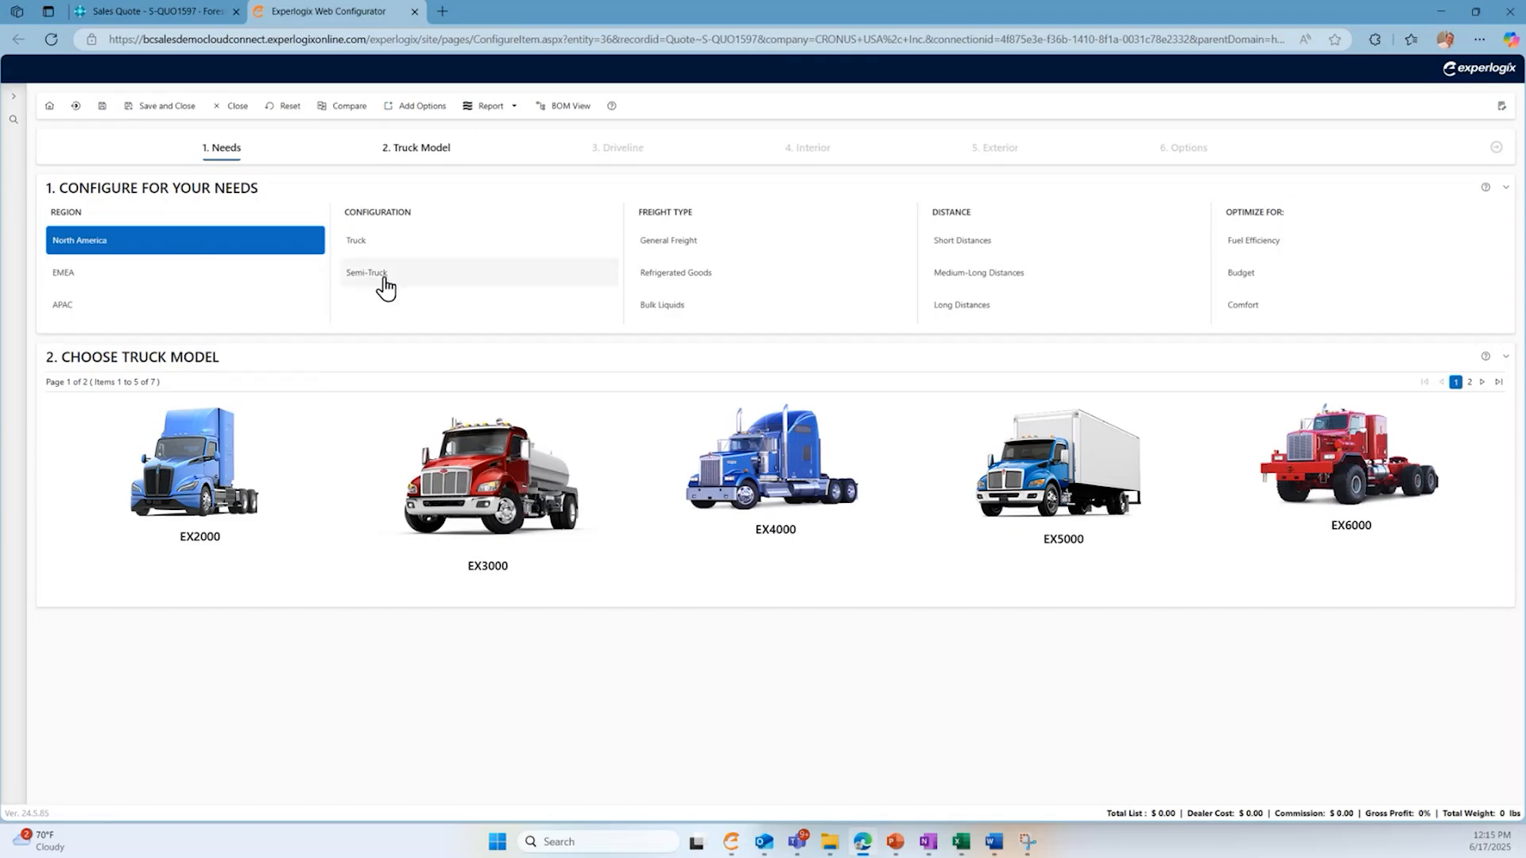
- Set the truck needs to North America, Semi-Truck and Refrigerated Goods, and choose the EX4000 model
click(377, 279)
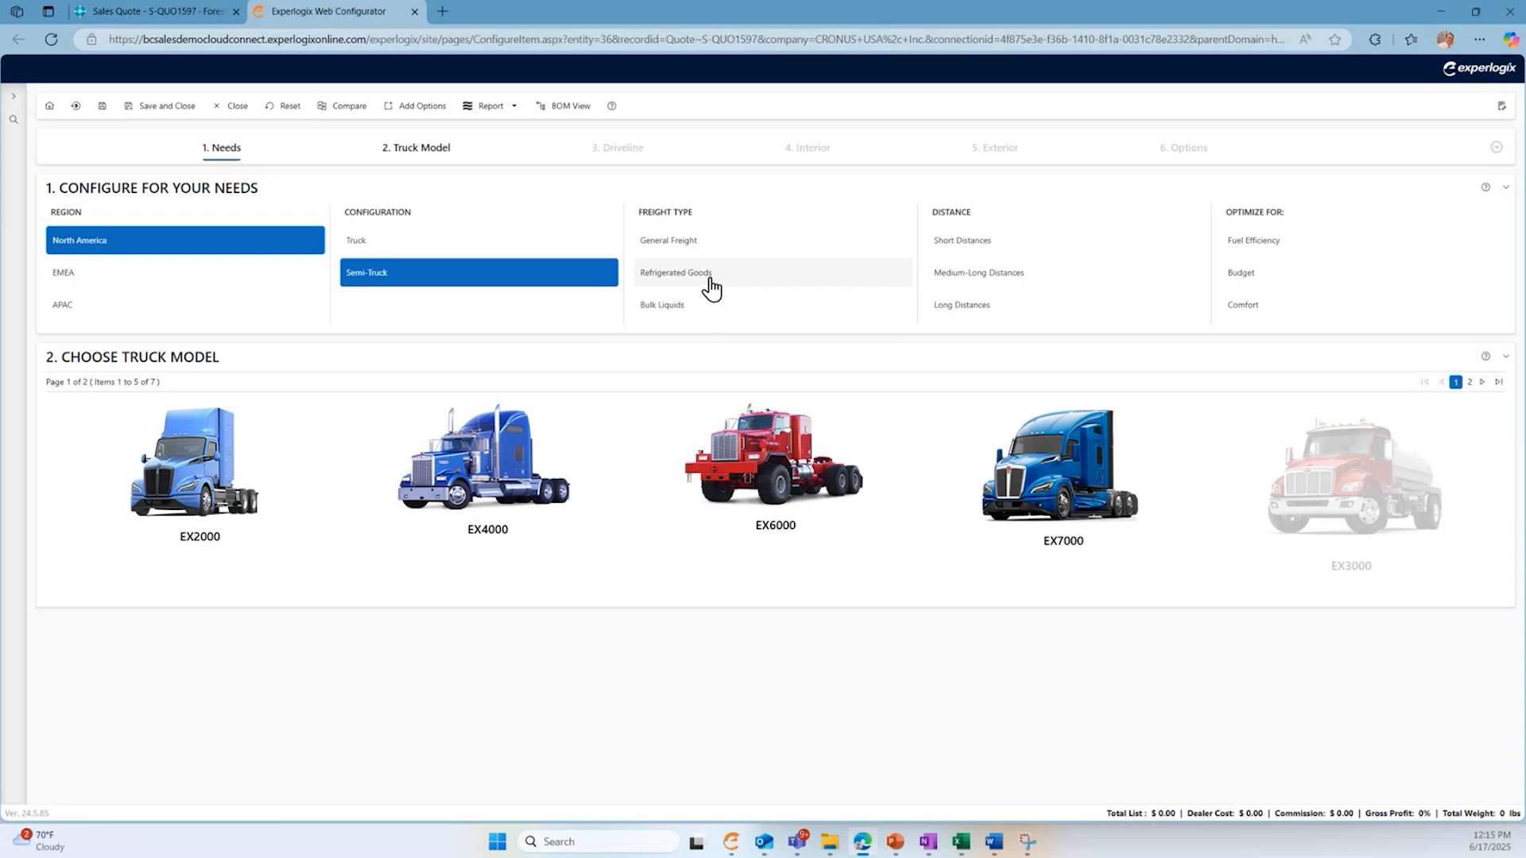
click(712, 288)
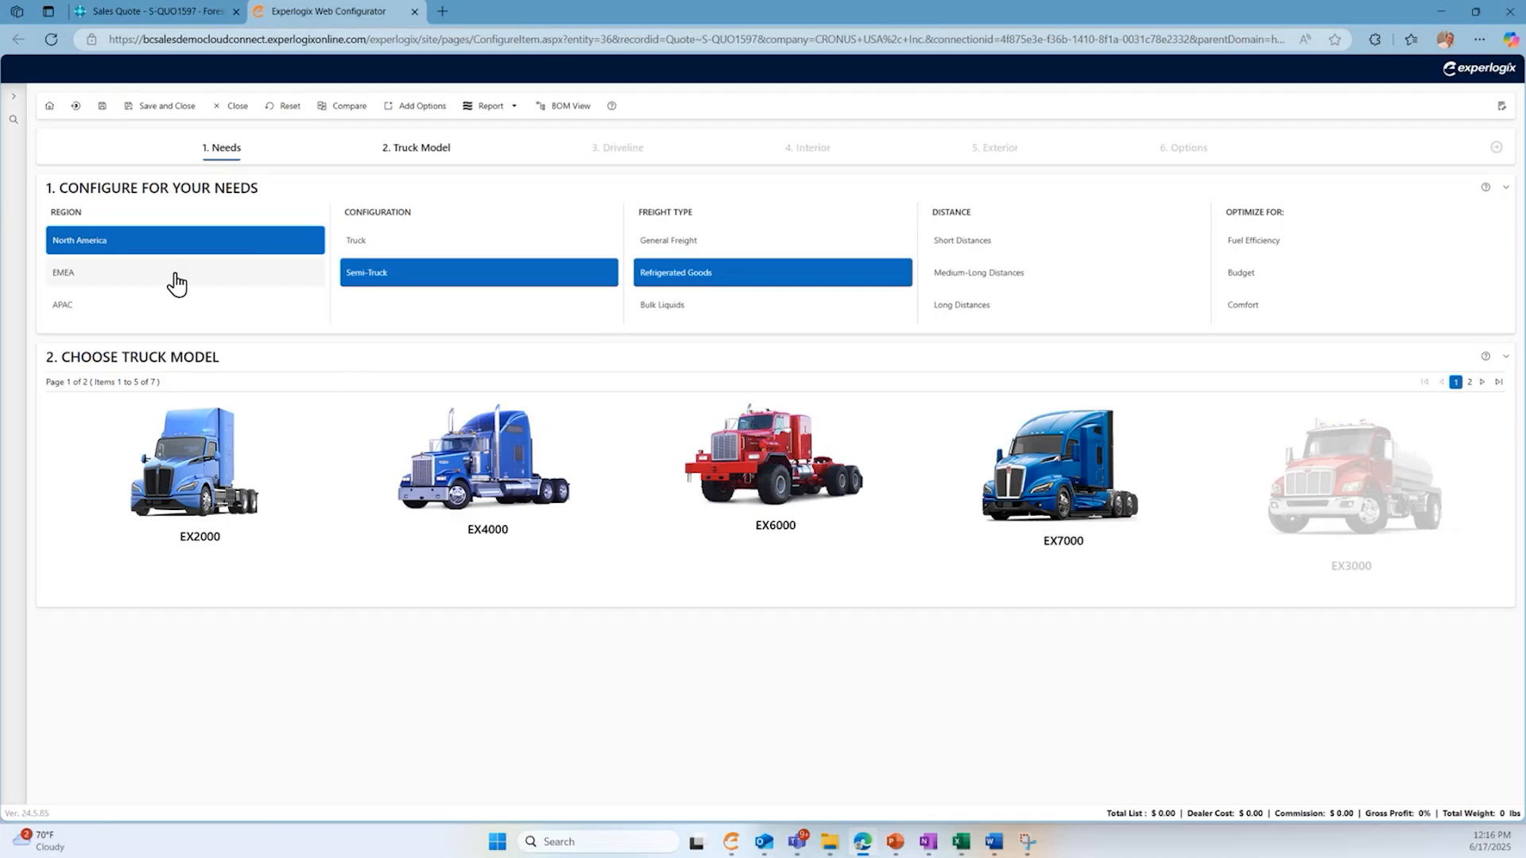
click(182, 284)
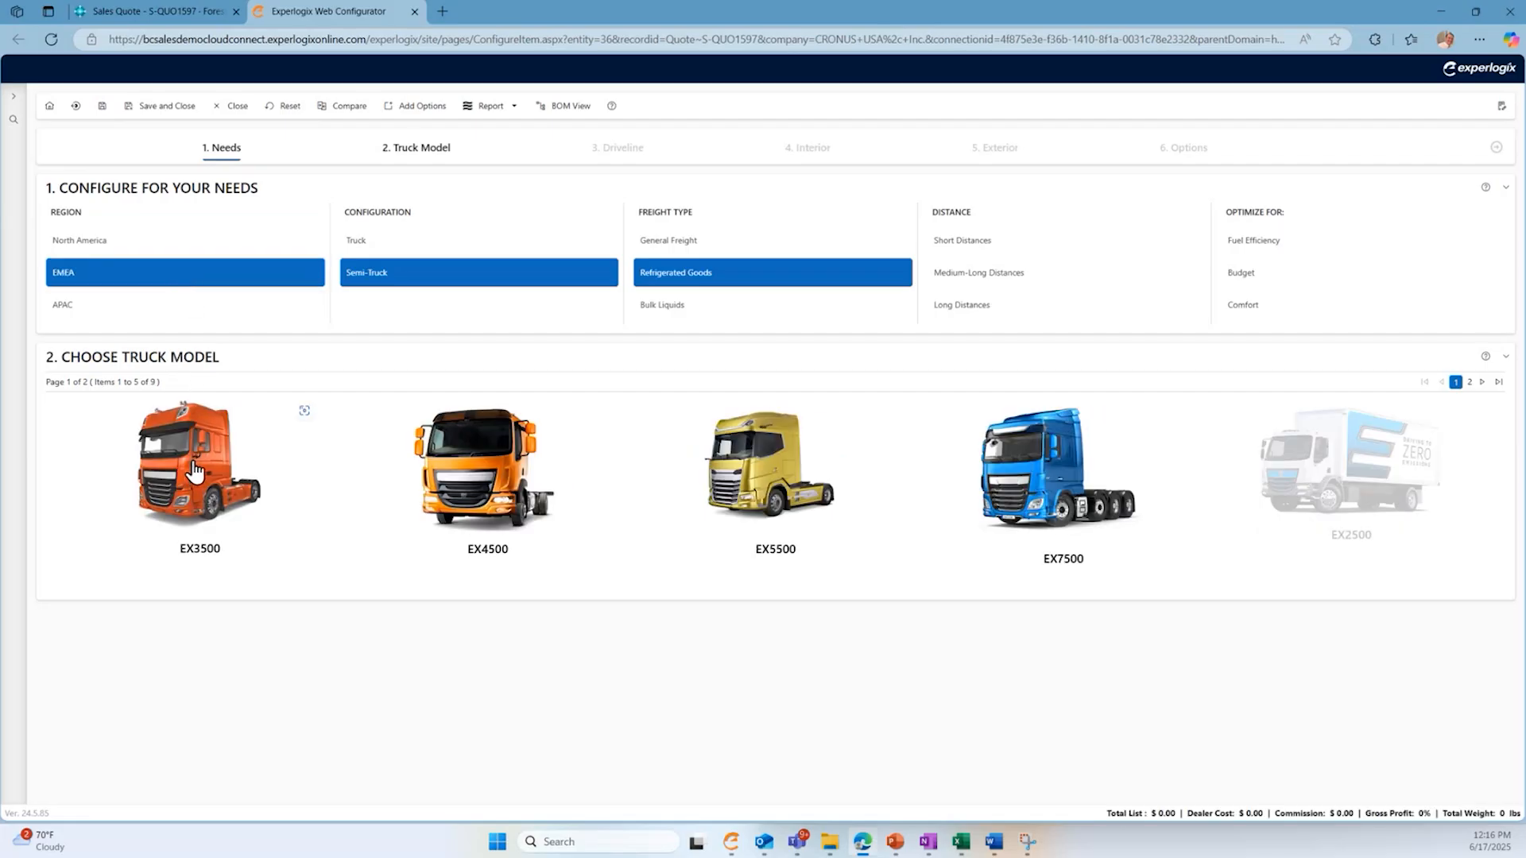
click(116, 252)
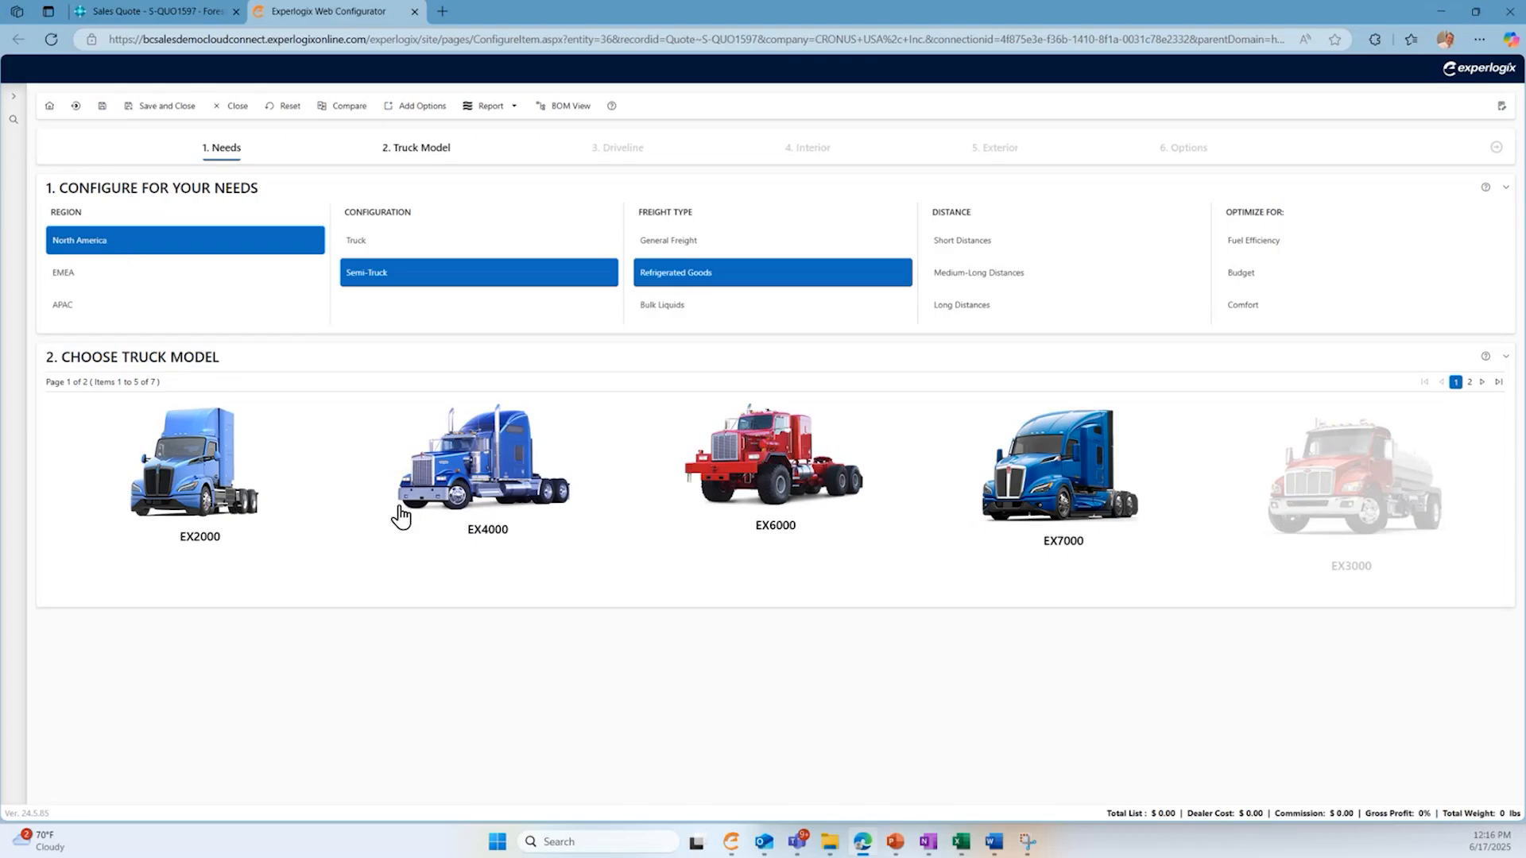
click(529, 485)
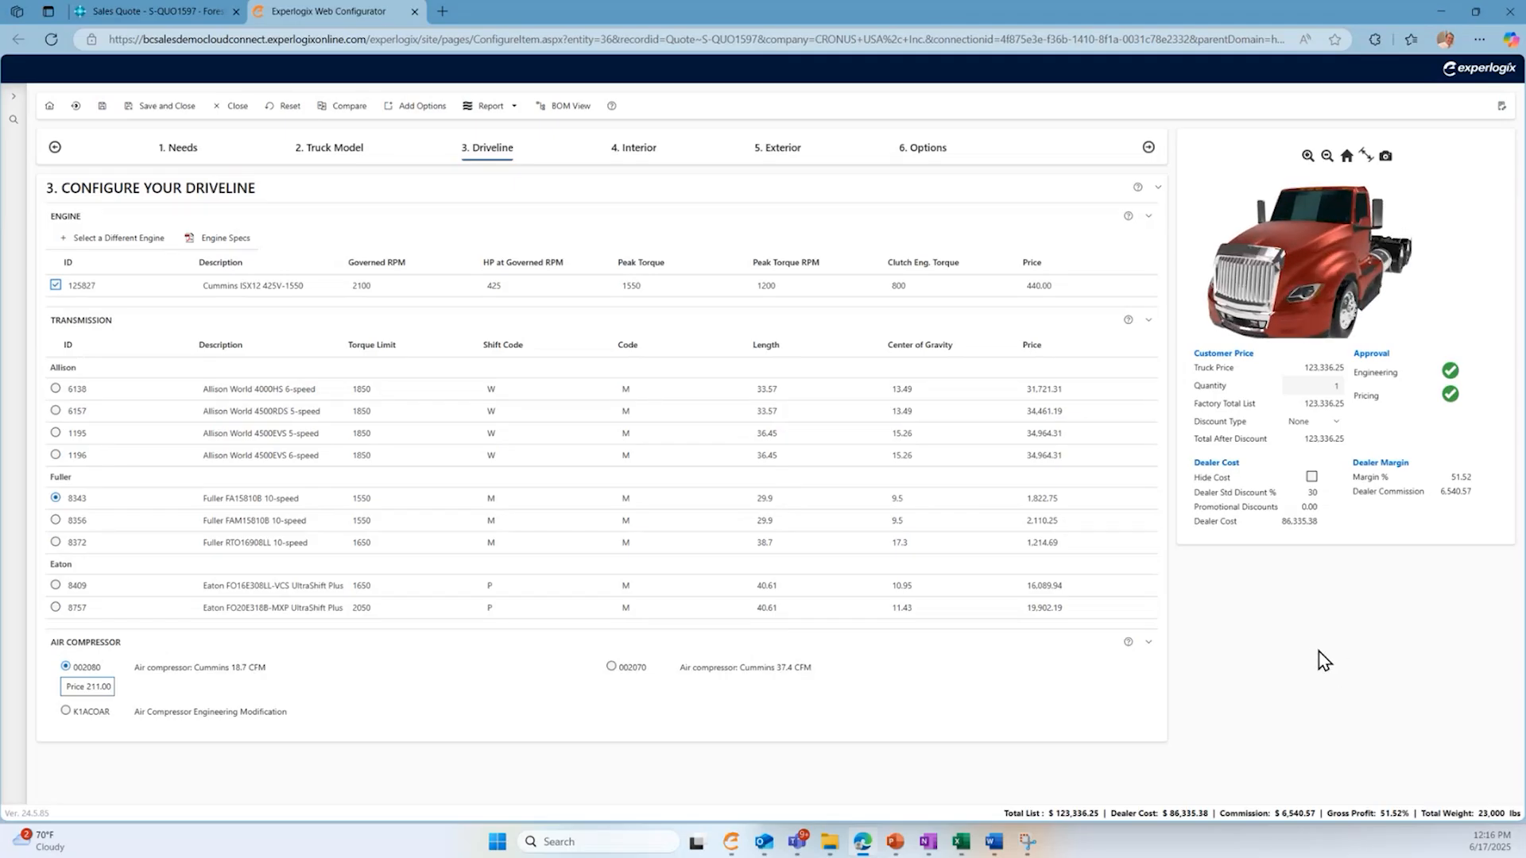
- Look for a different engine, filtering the options by a price of <25000 and a peak torque of >2000
key(ctrl+plus)
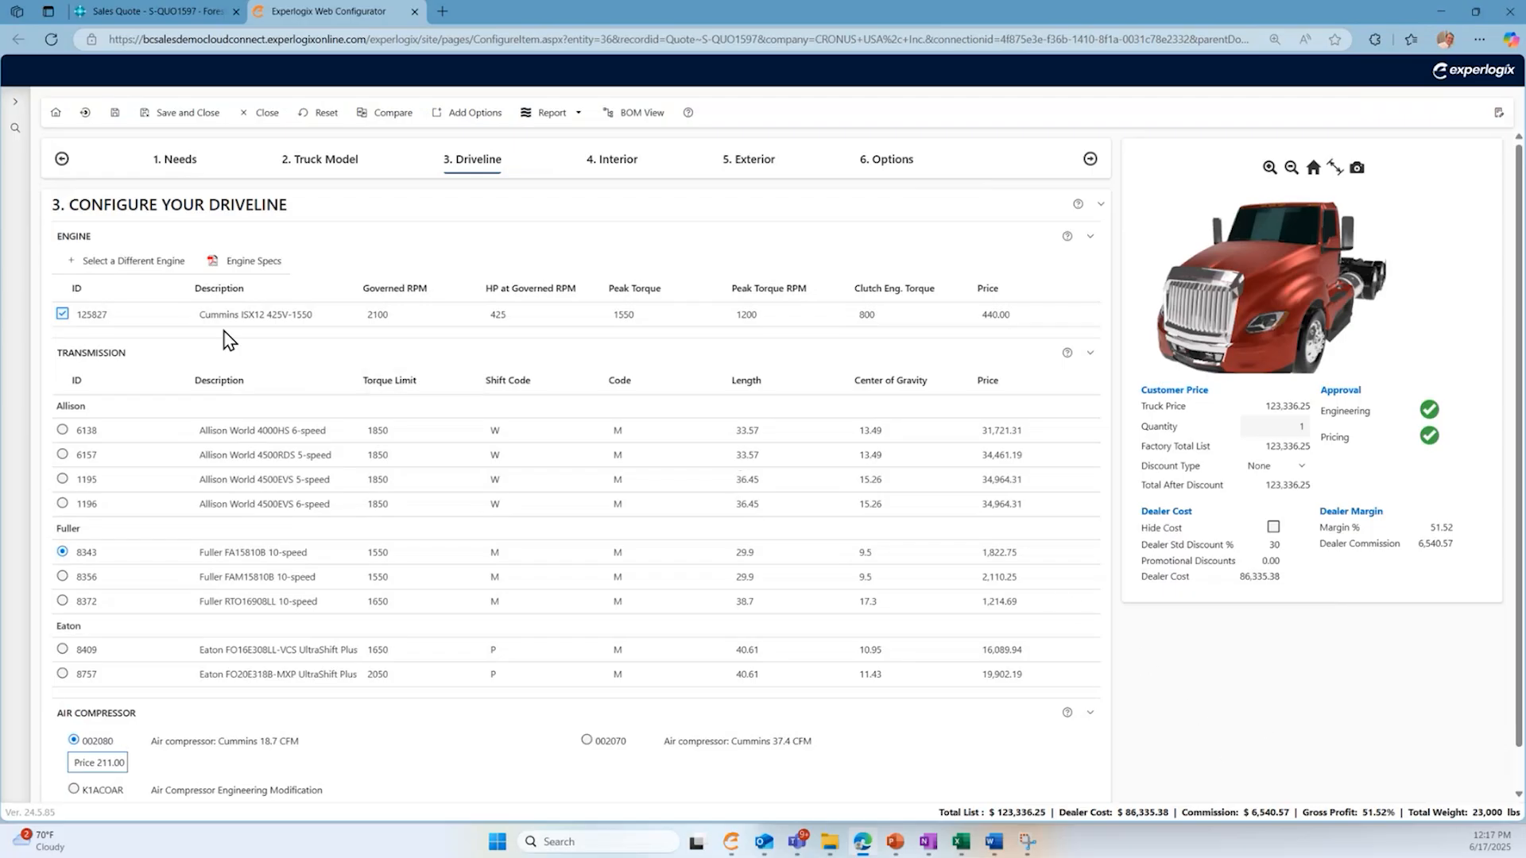
click(121, 271)
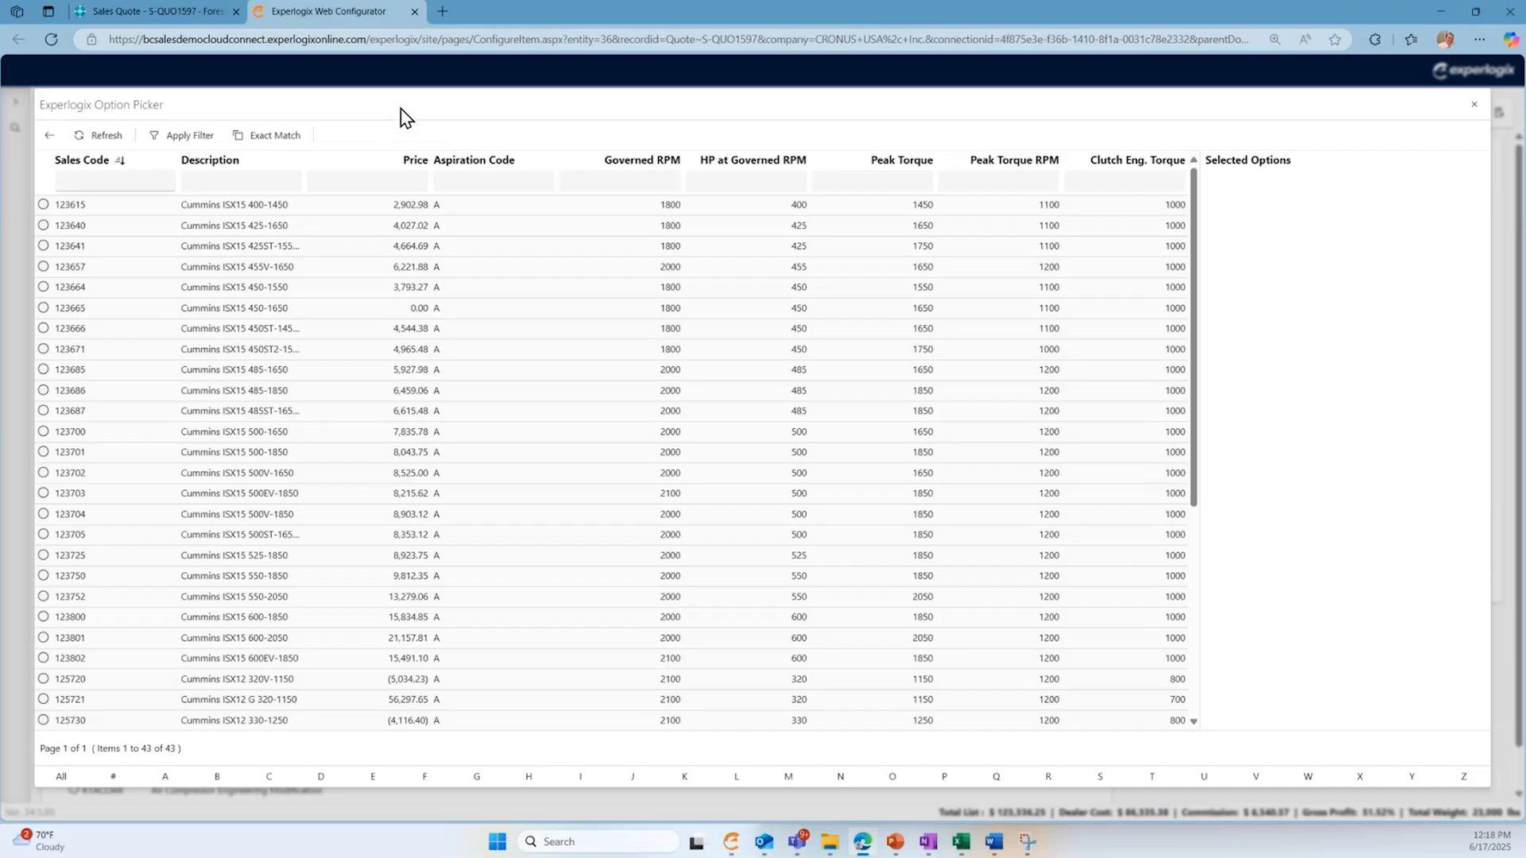
click(383, 174)
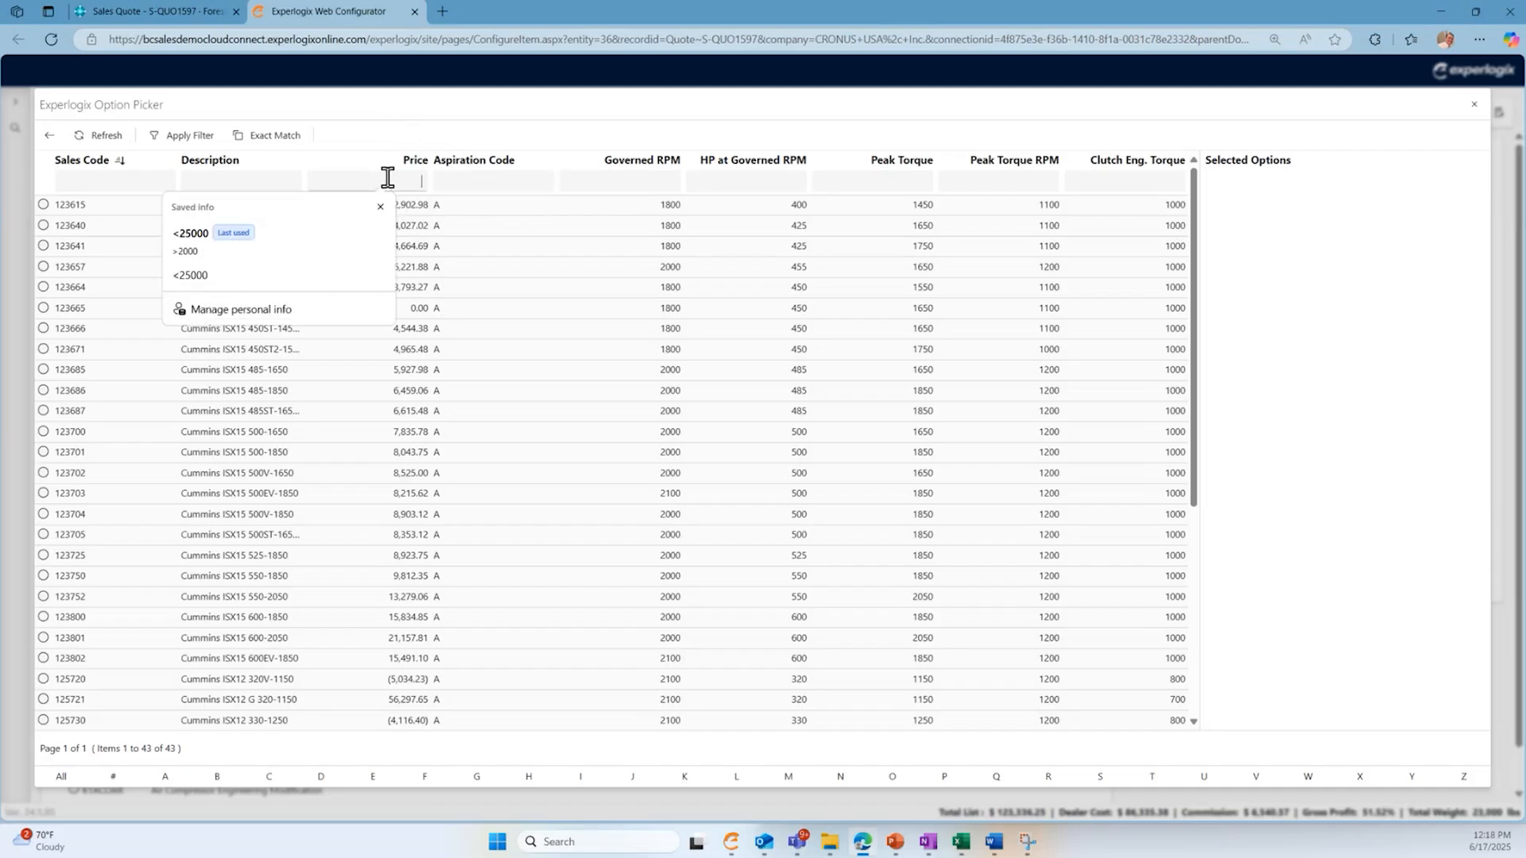
click(347, 242)
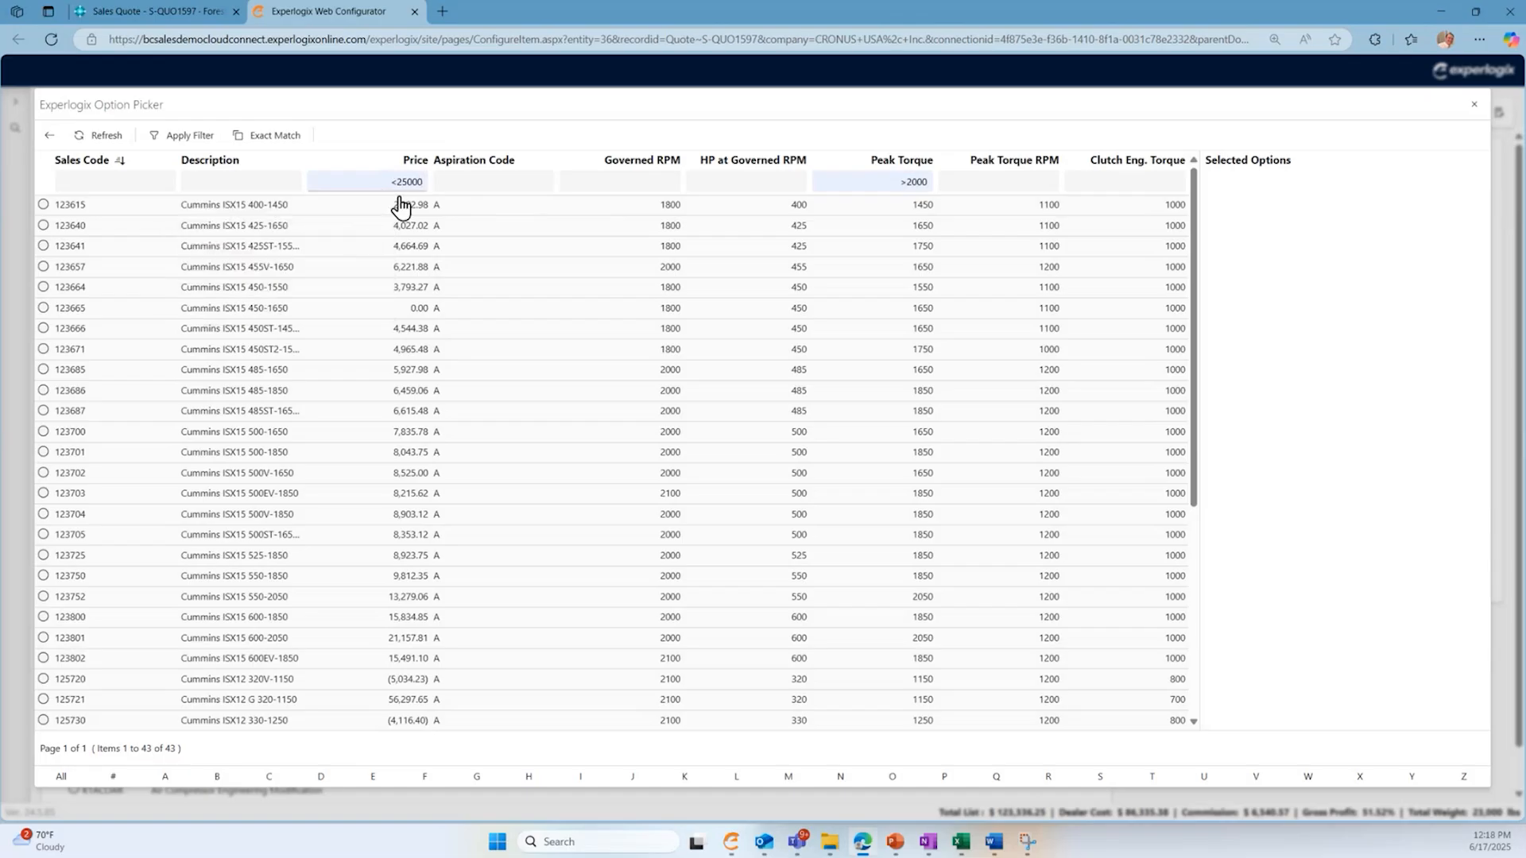
click(928, 183)
key(Return)
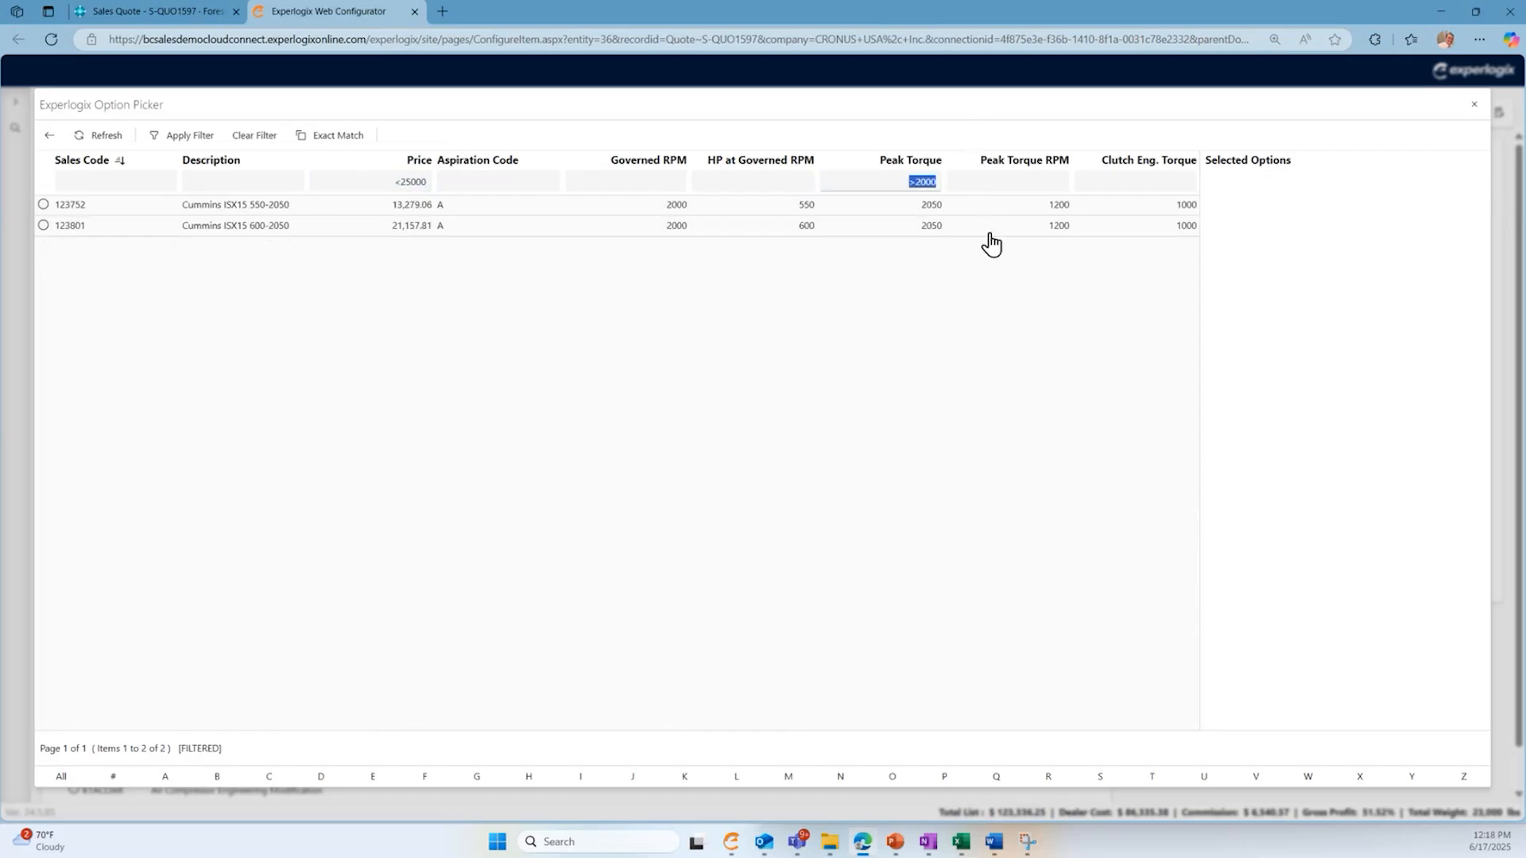
- Select the Cummins ISX15 550-2050 engine and pair it with the Eaton FO20E318B-MXP UltraShift Plus transmission
click(45, 206)
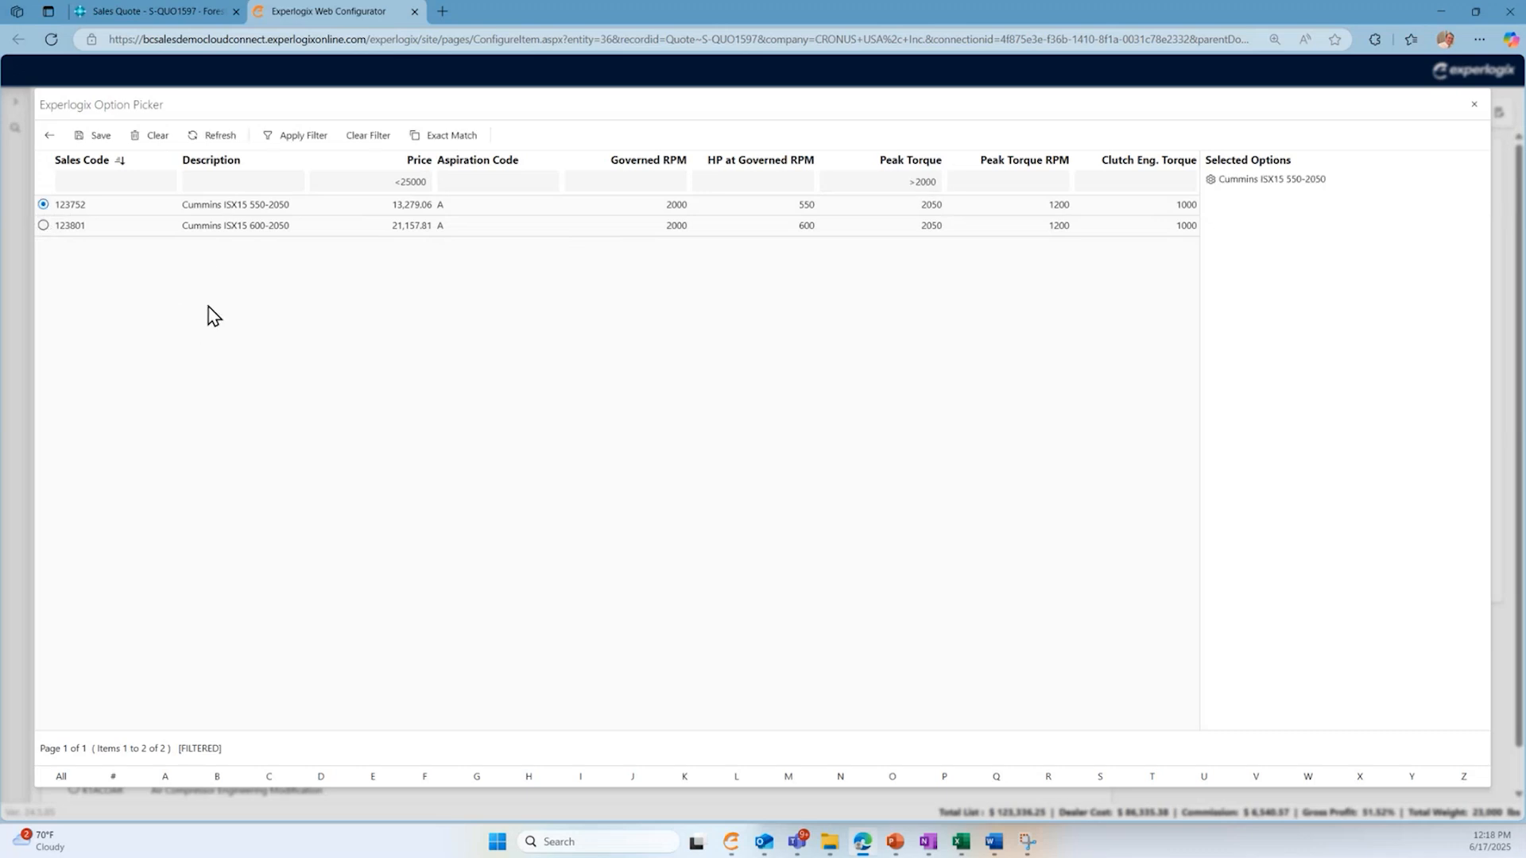
click(96, 142)
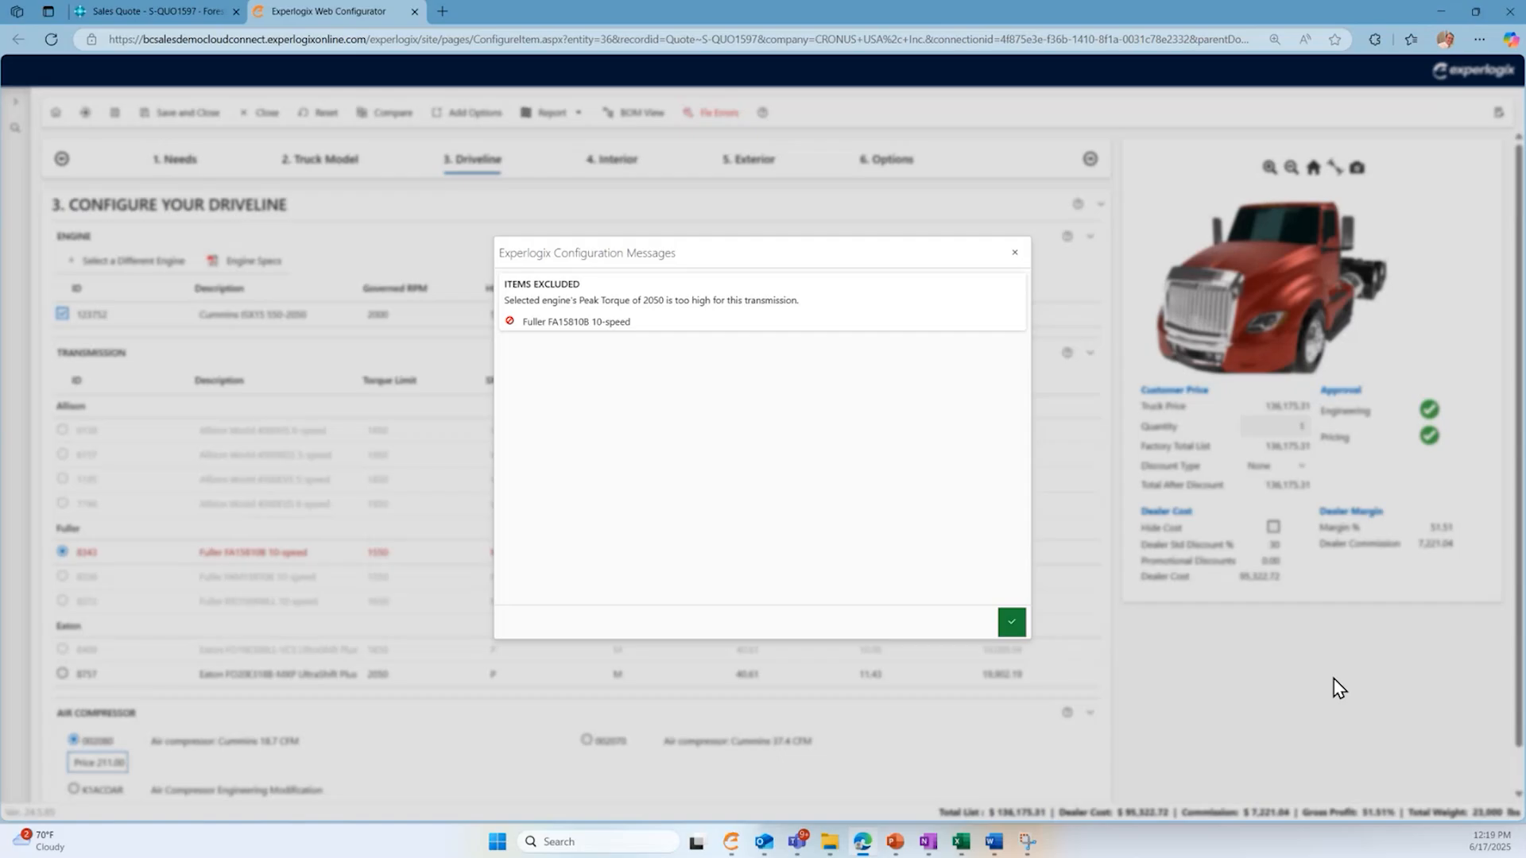
click(1011, 626)
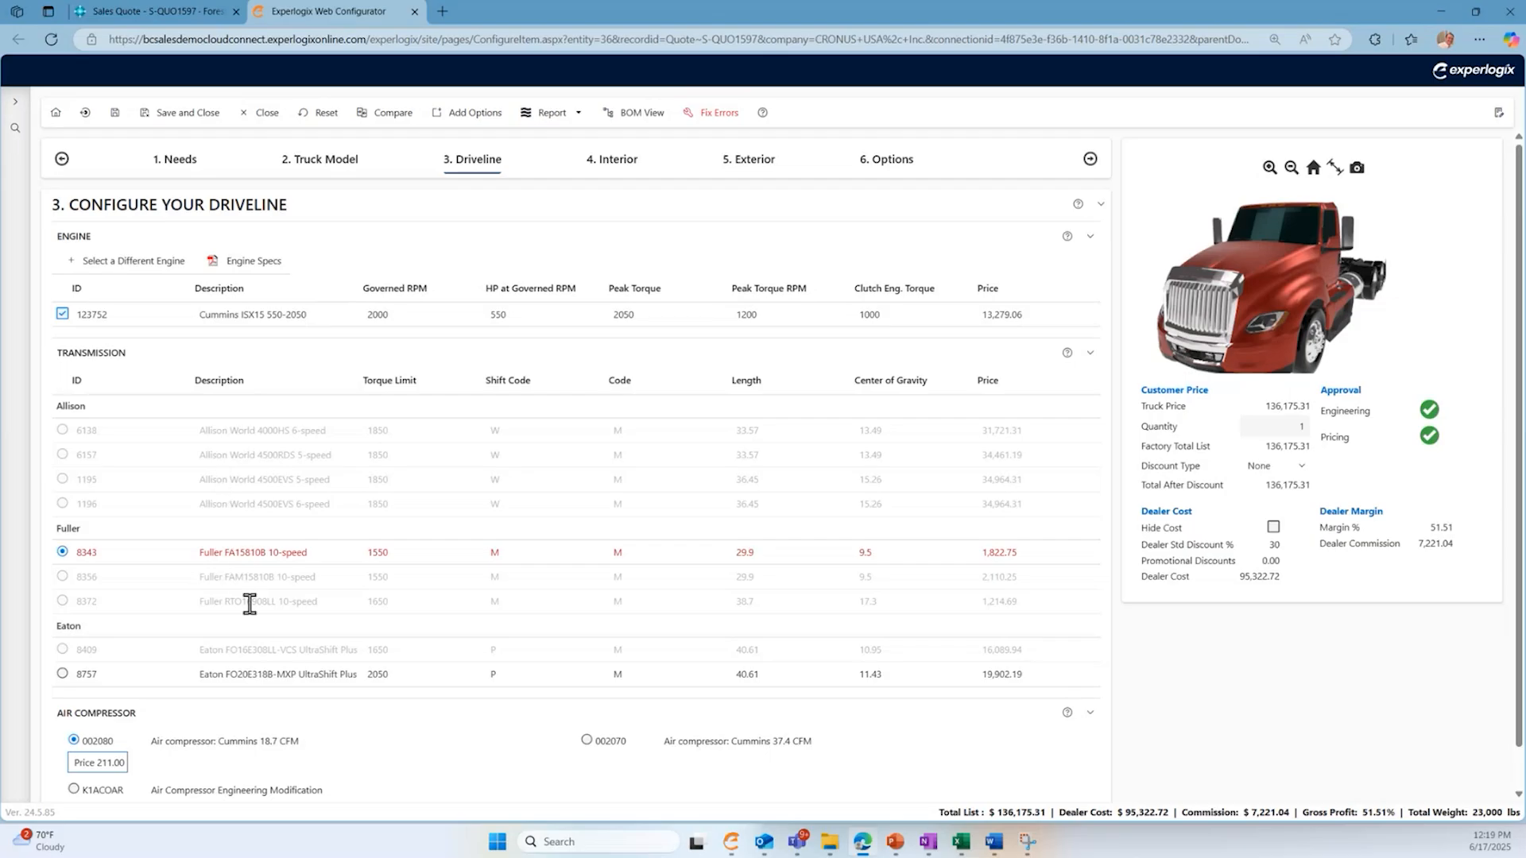
click(62, 675)
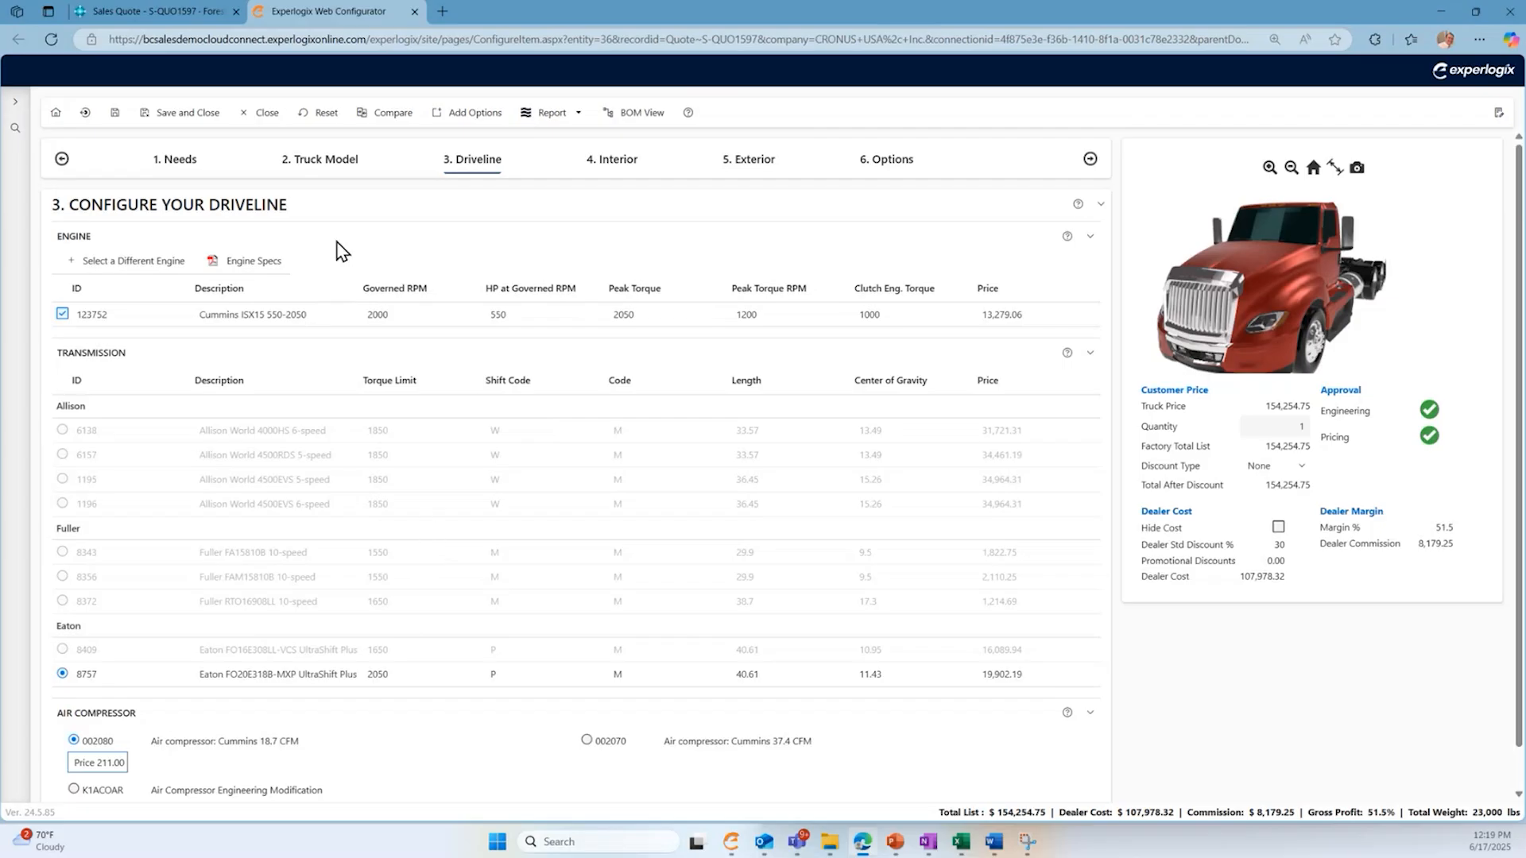
- Add the Cobra 29 CB radio to the interior with a discount amount of 55.00
click(614, 163)
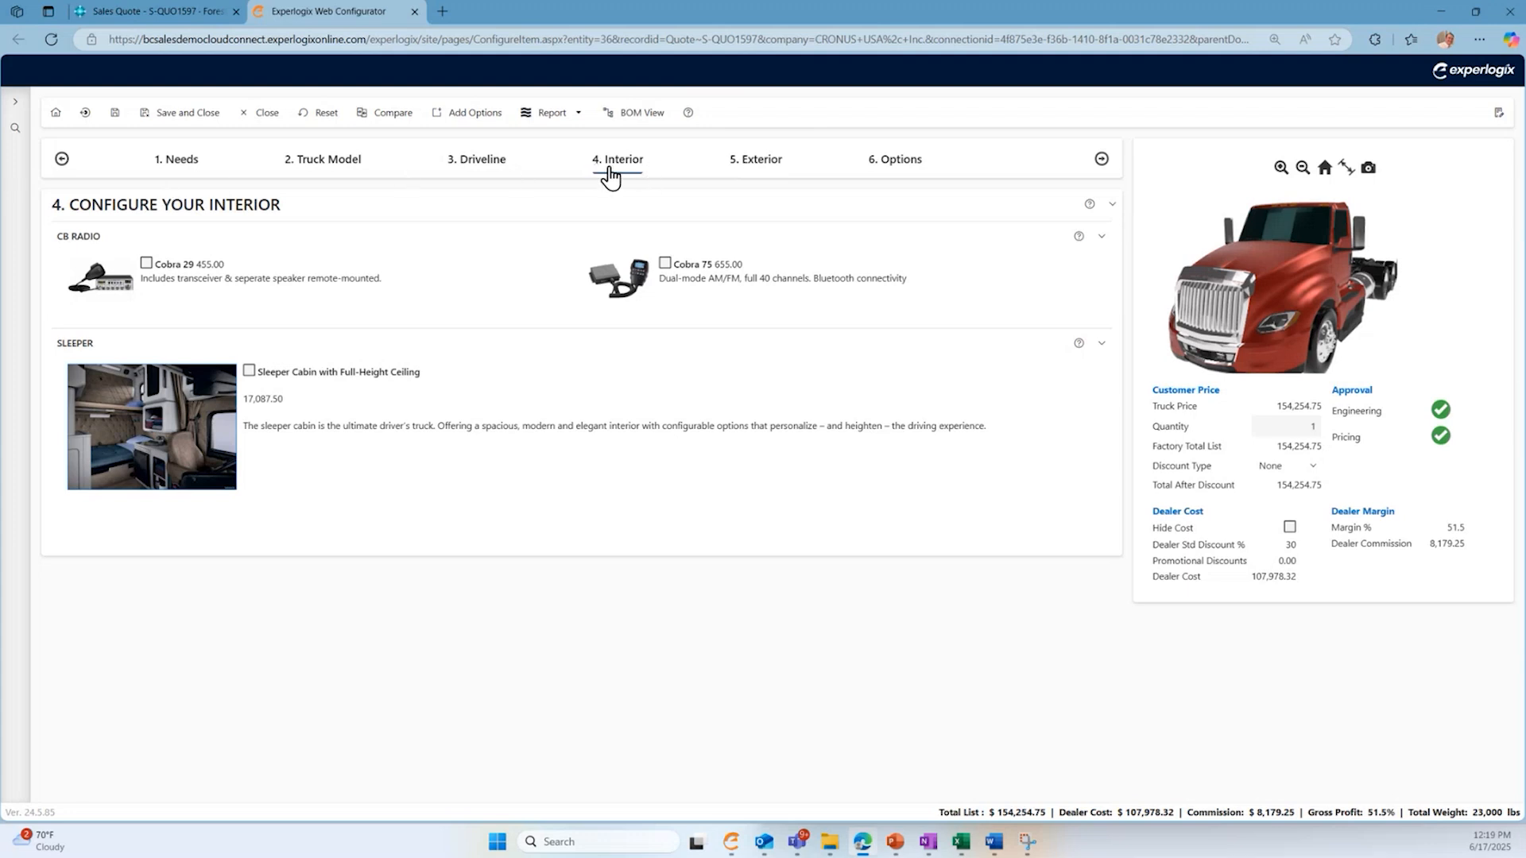
click(147, 264)
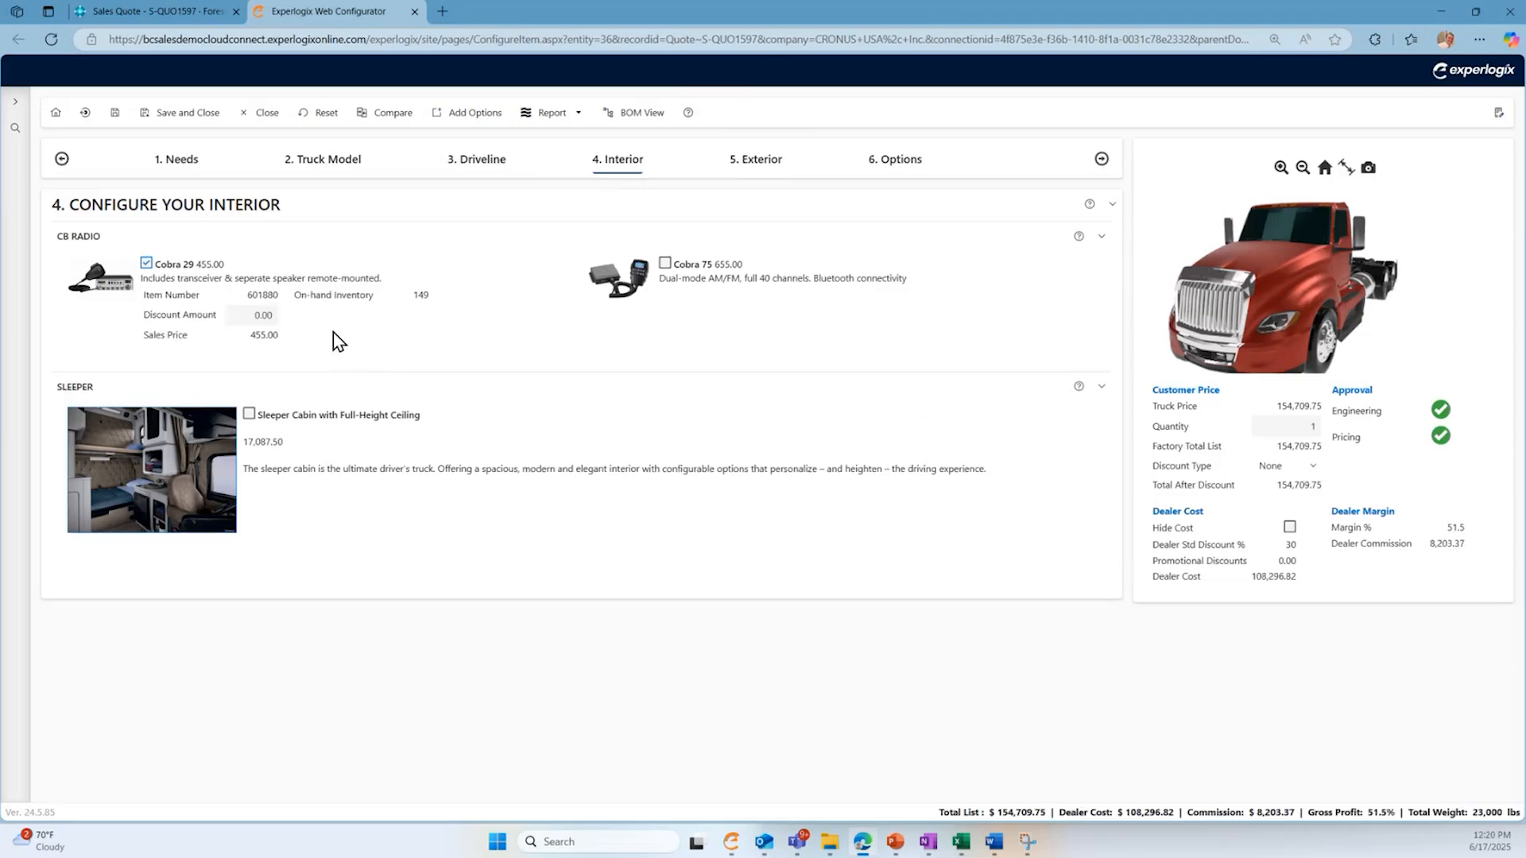
click(256, 316)
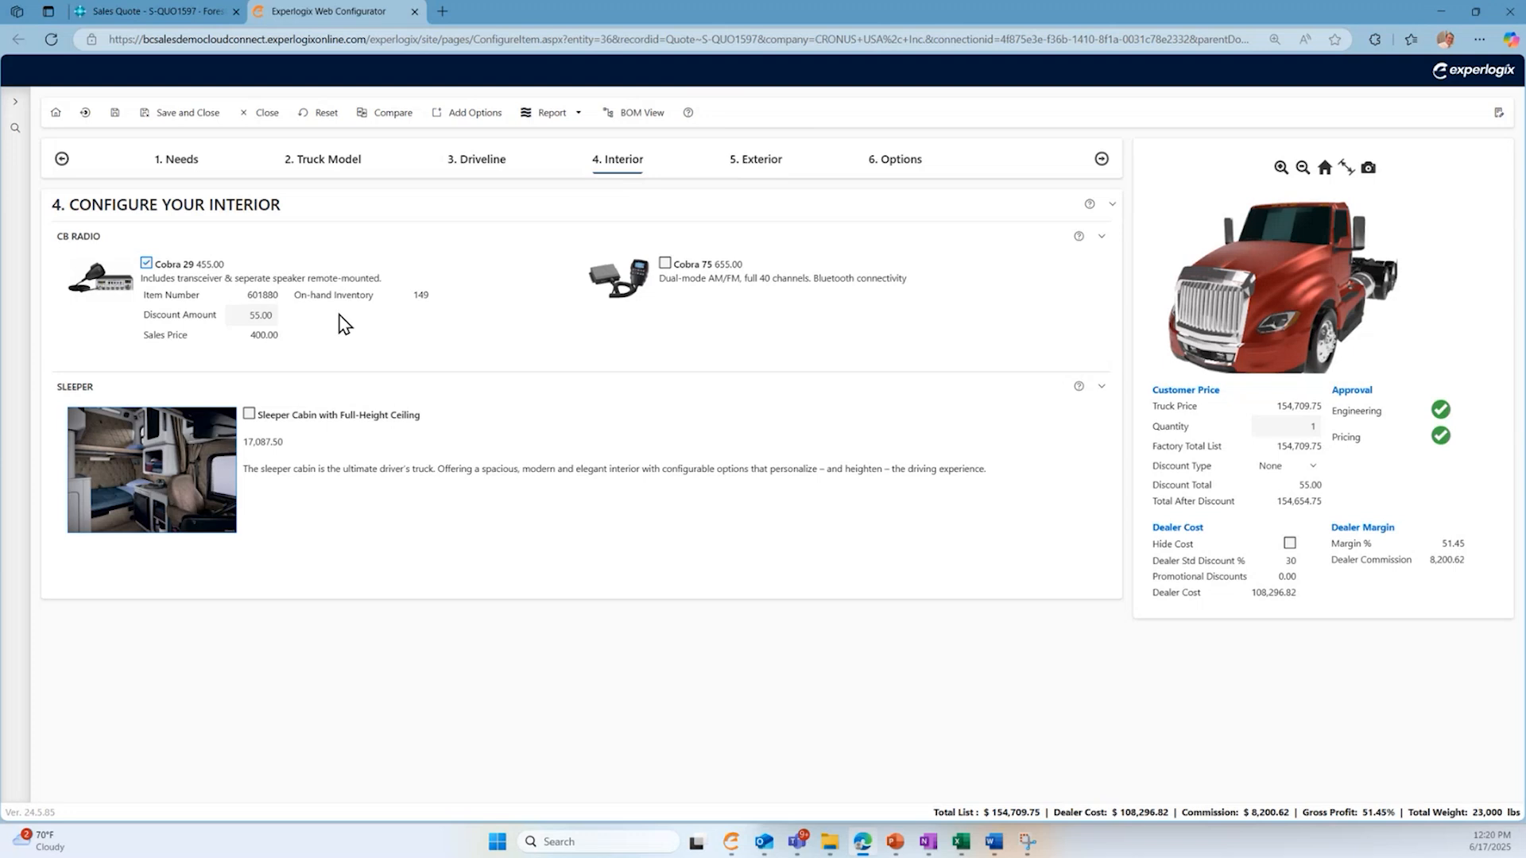
drag(428, 298, 294, 306)
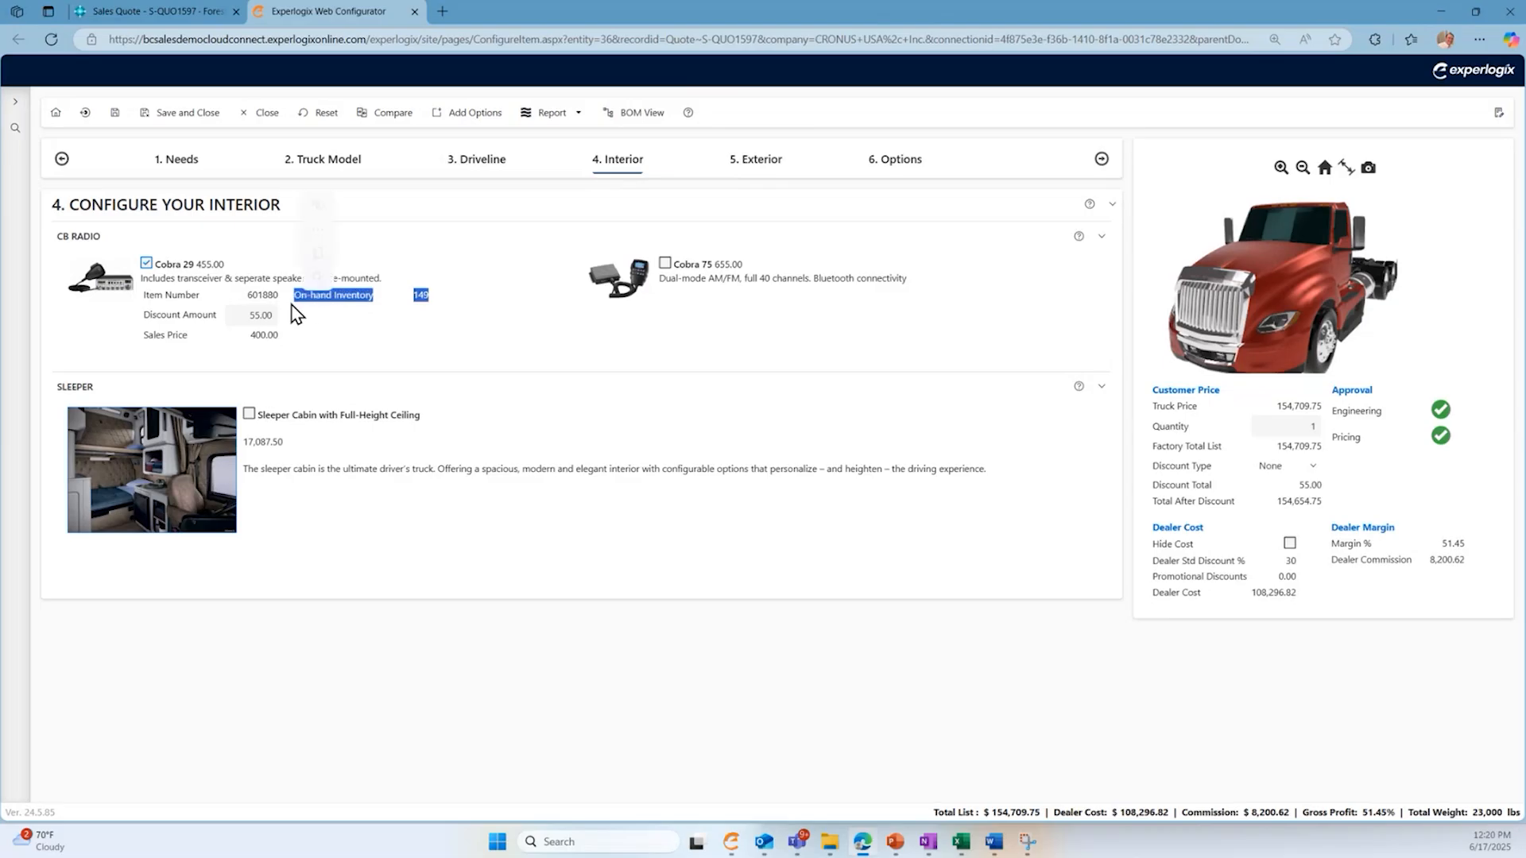
click(363, 327)
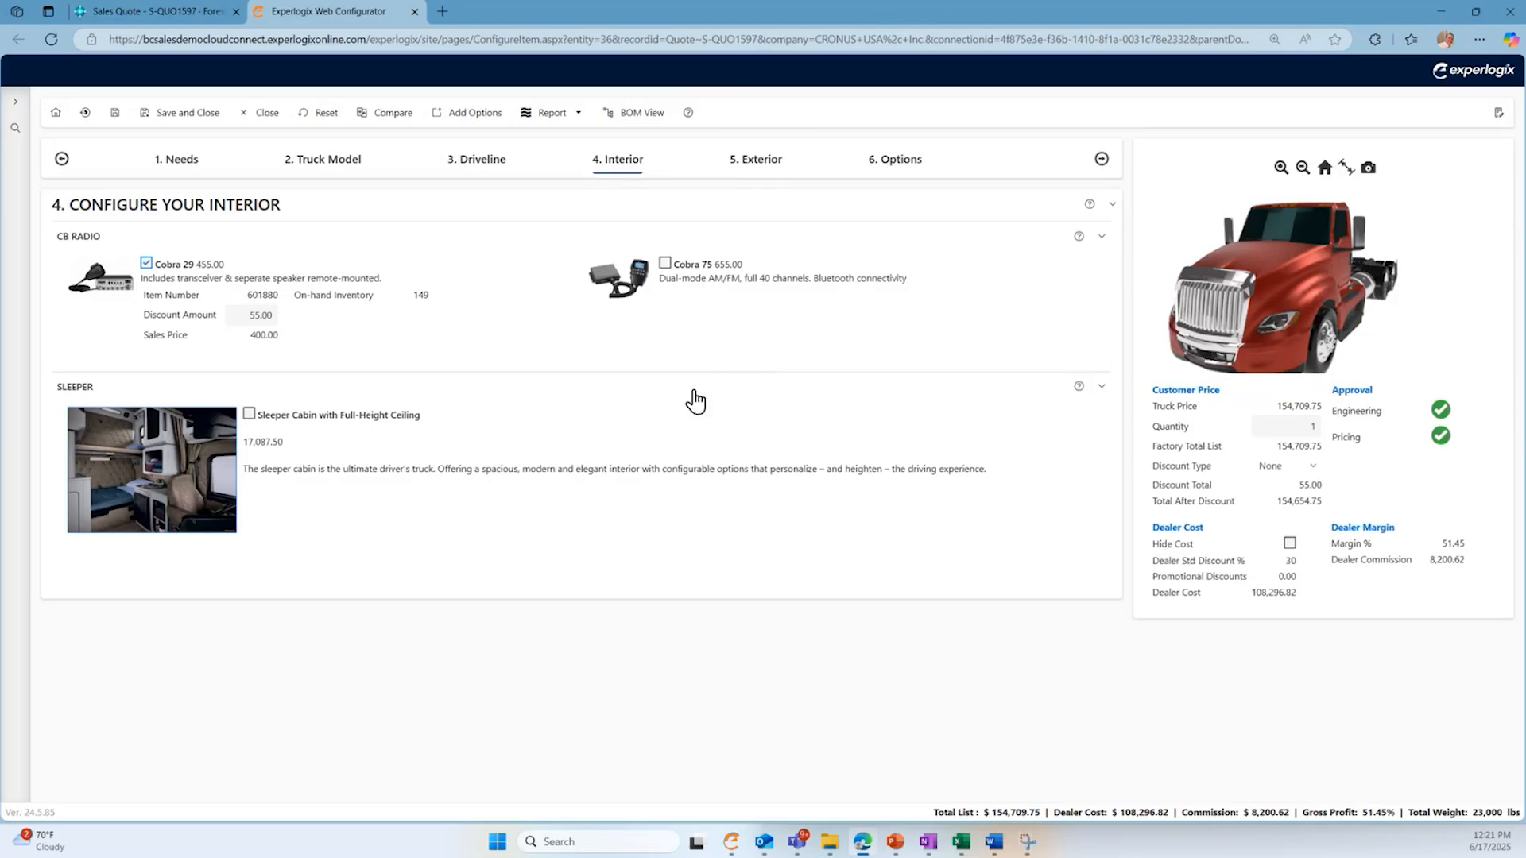
- Add the Sleeper Cabin with Full-Height Ceiling and accept the suggested liftable lower bunk and drawer-style refrigerator
click(249, 415)
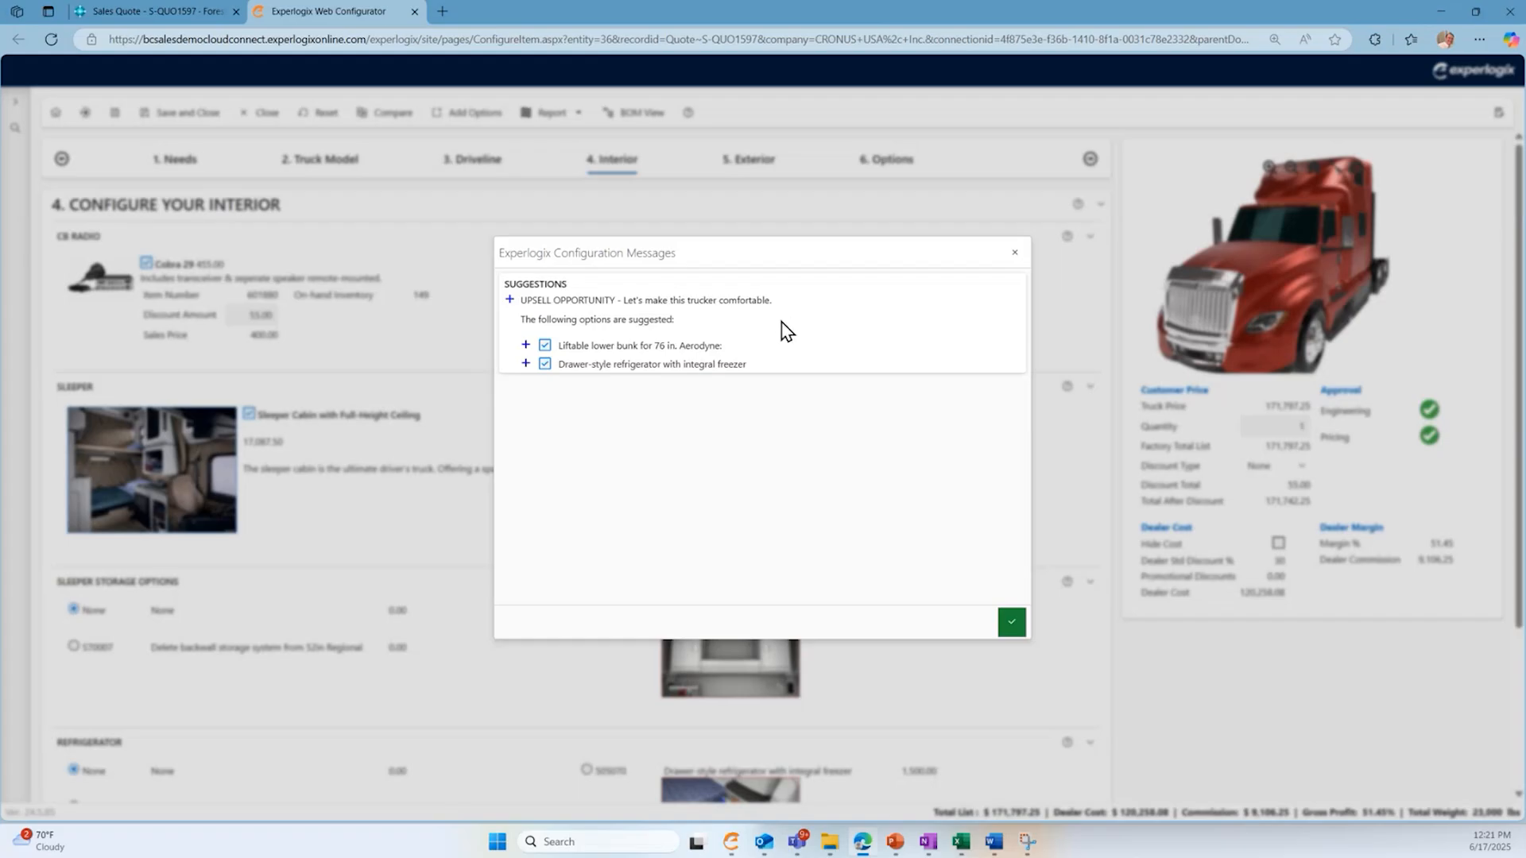
click(546, 348)
click(546, 364)
click(545, 346)
click(545, 364)
click(1011, 624)
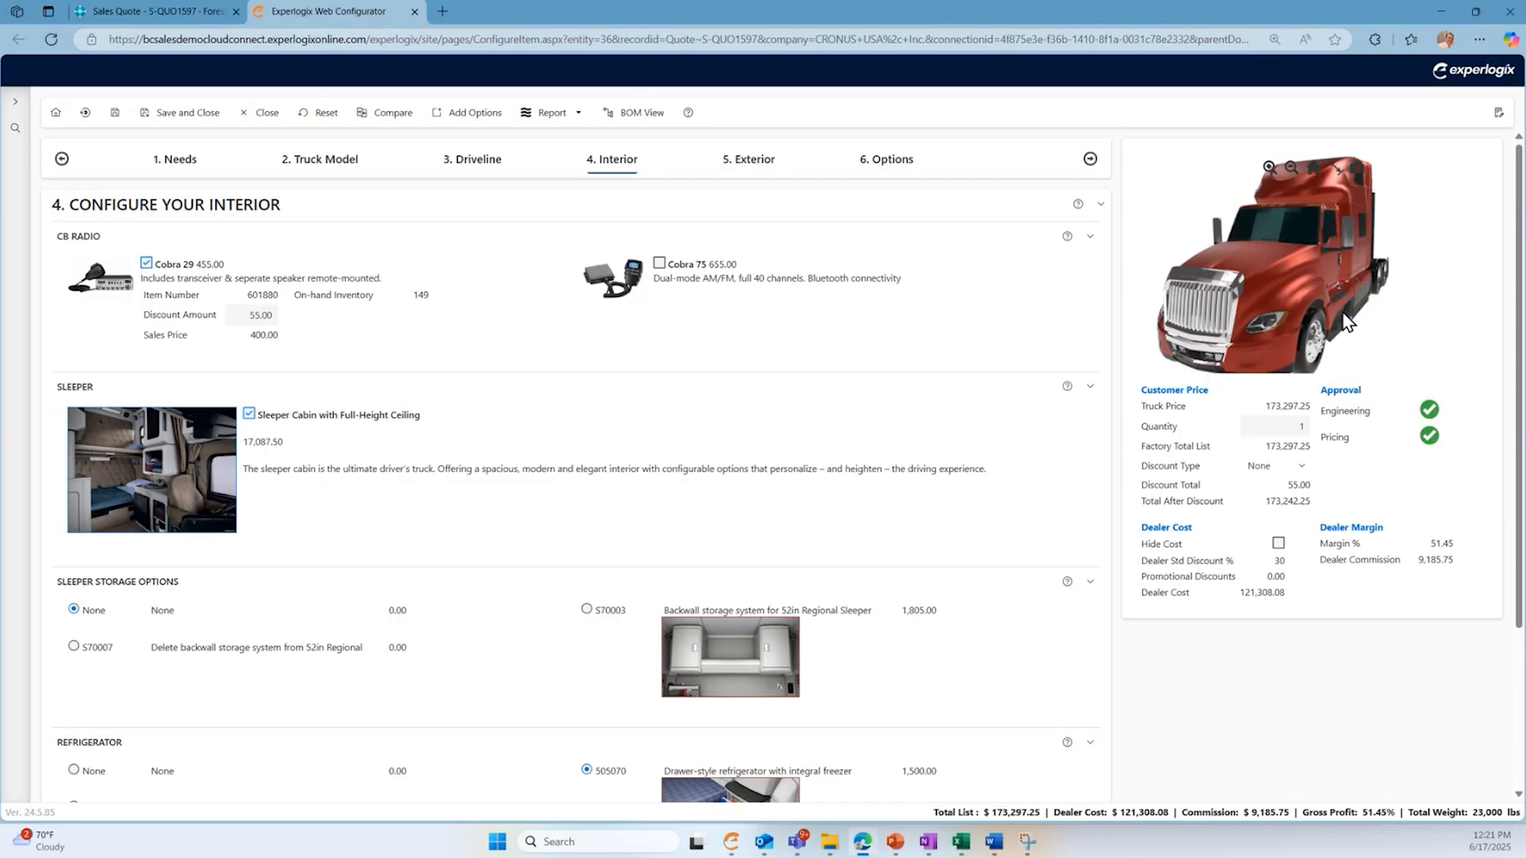
- Review the truck preview and interior options, and browse the alternative tires in the exterior configuration without choosing one
drag(1354, 246, 1266, 344)
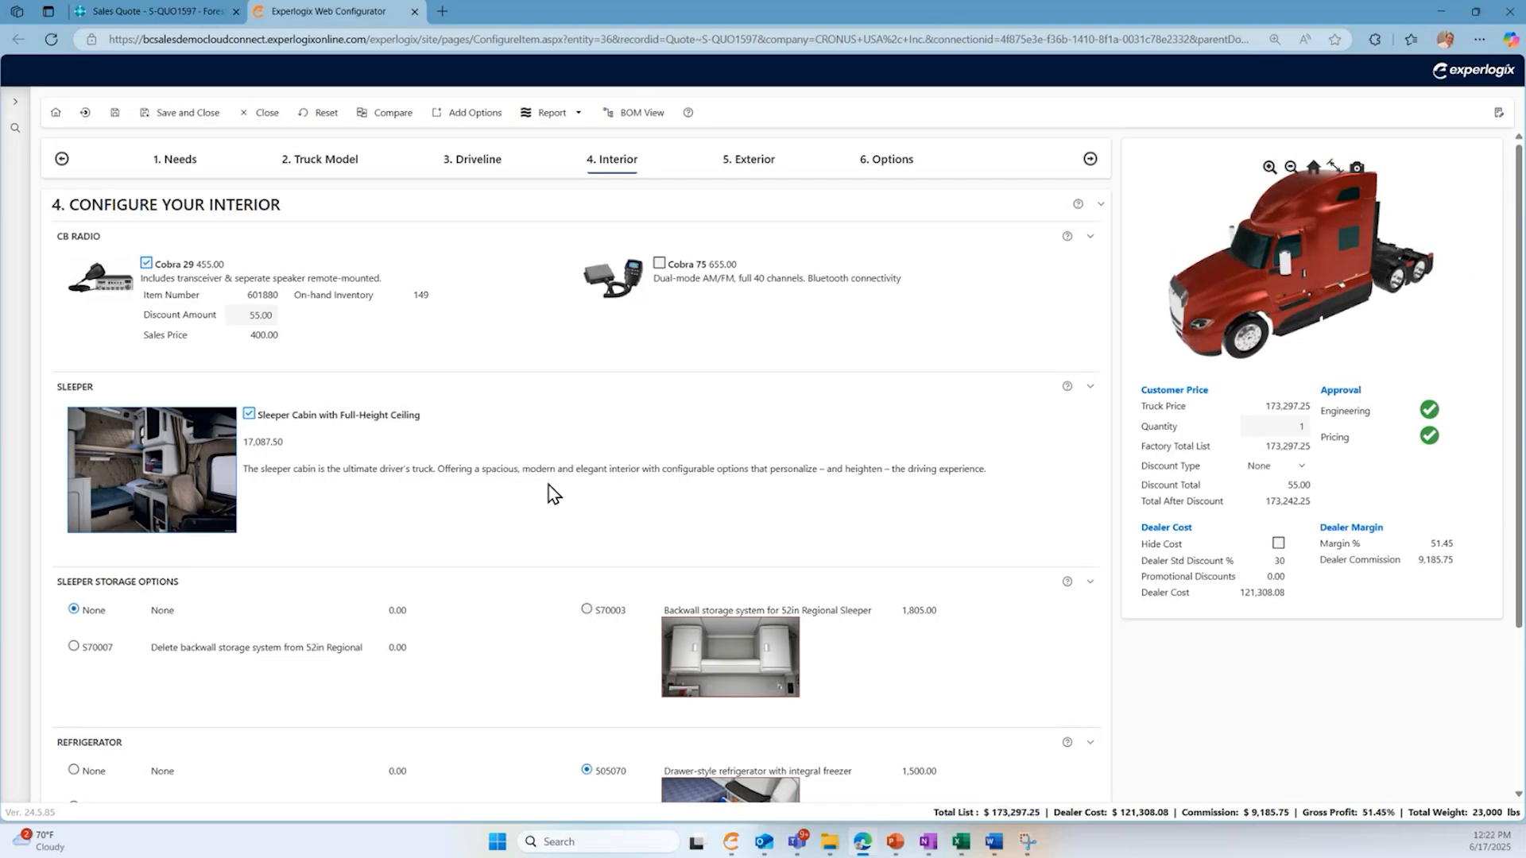
scroll(554, 494, down, 3)
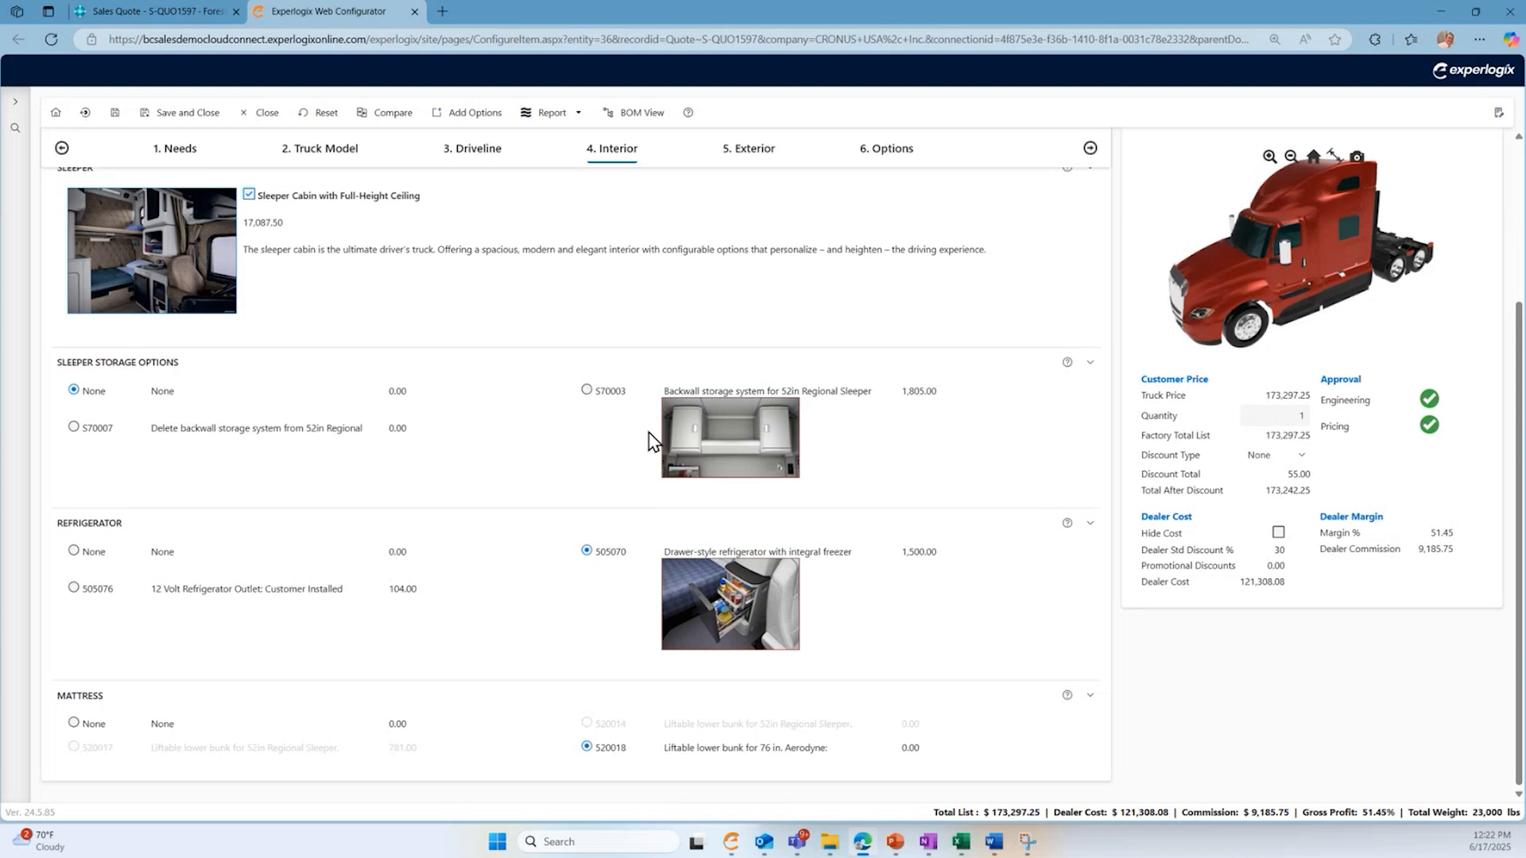
scroll(636, 485, up, 3)
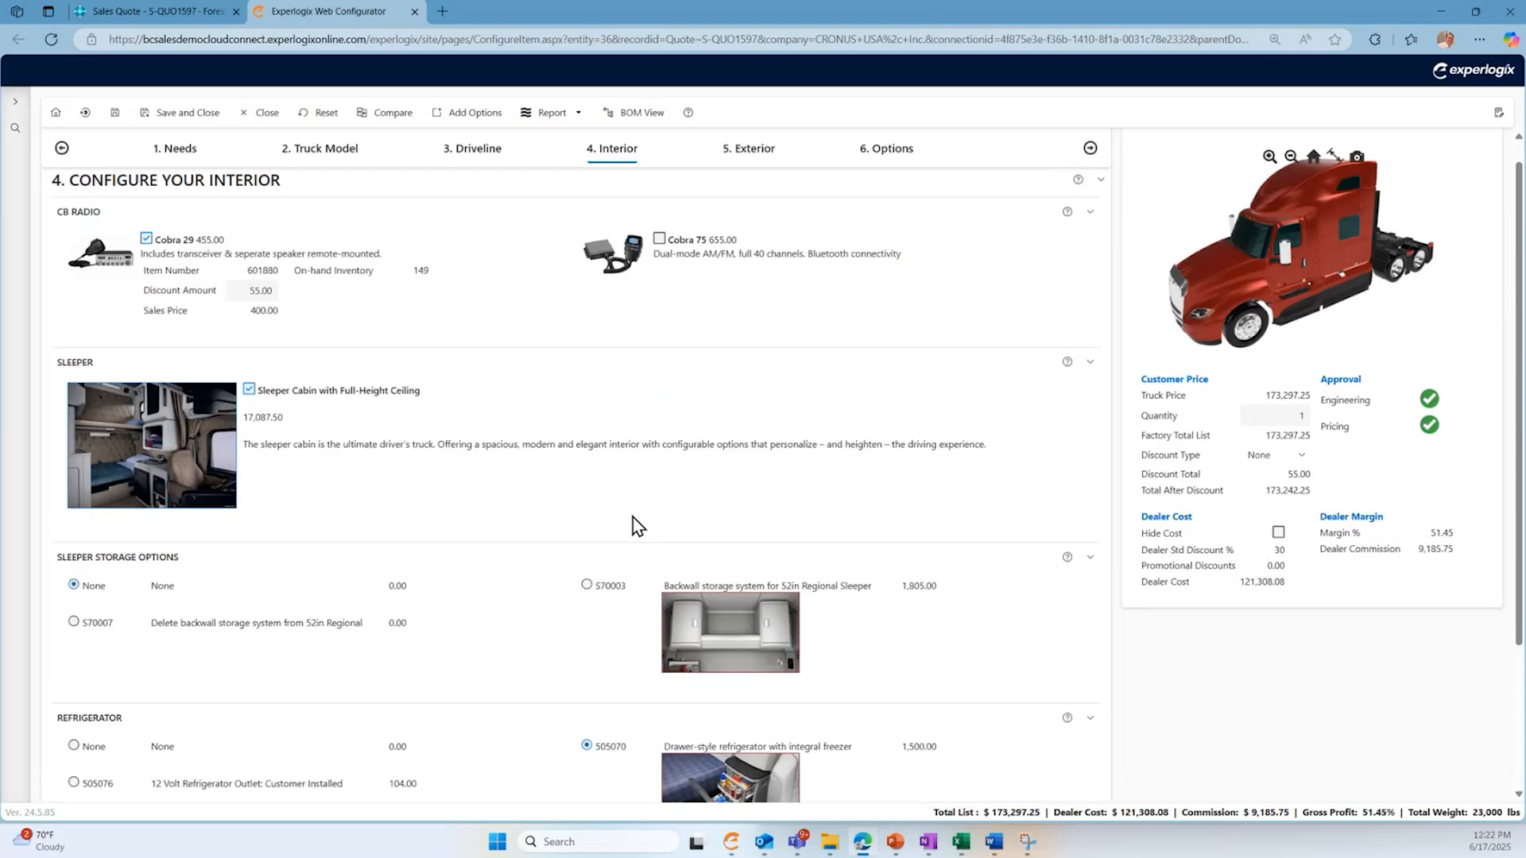
click(739, 162)
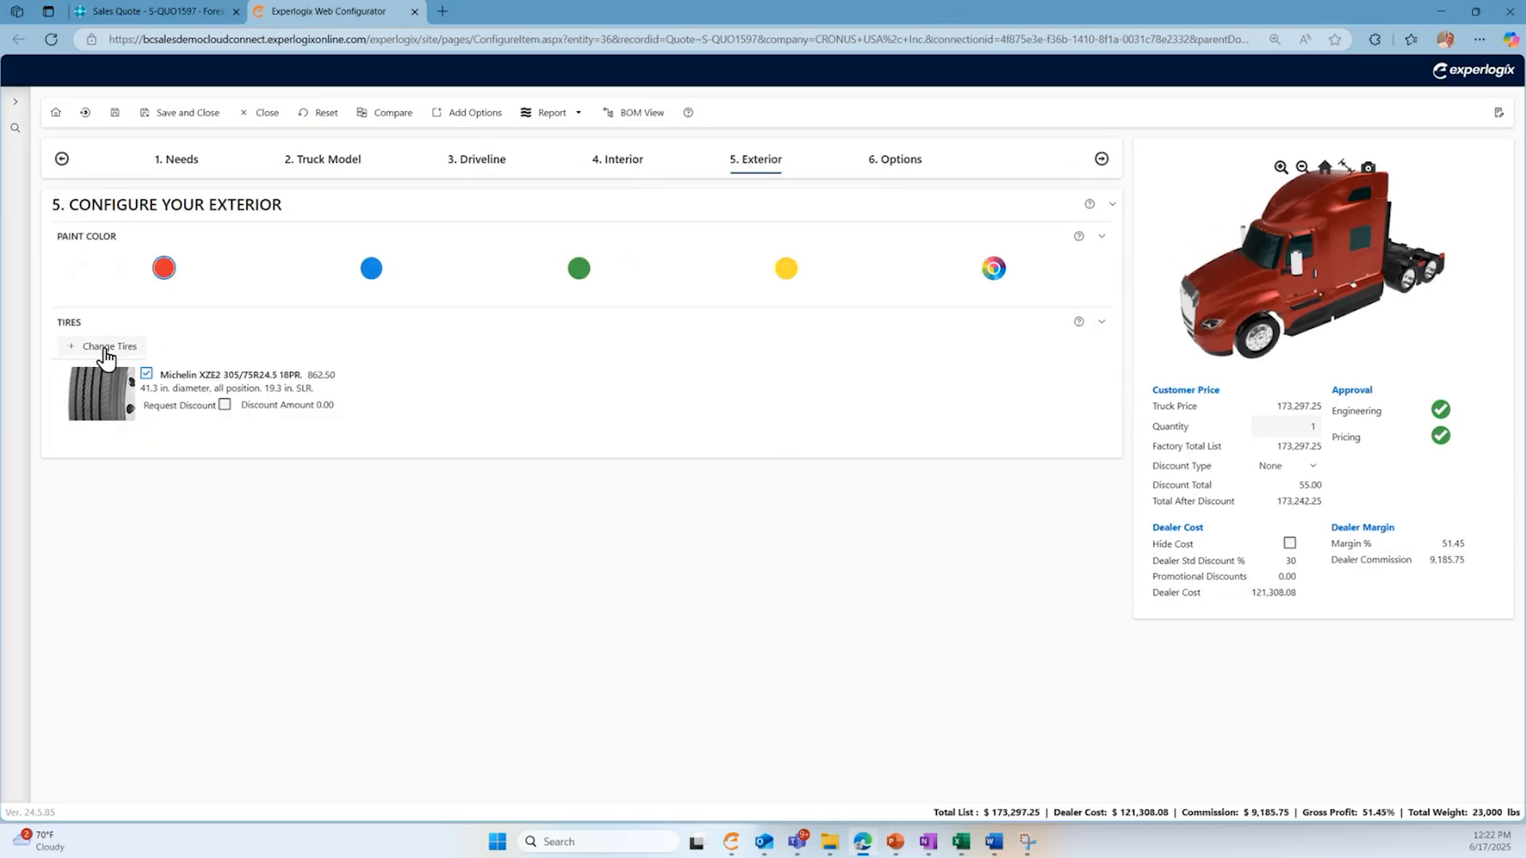
click(106, 355)
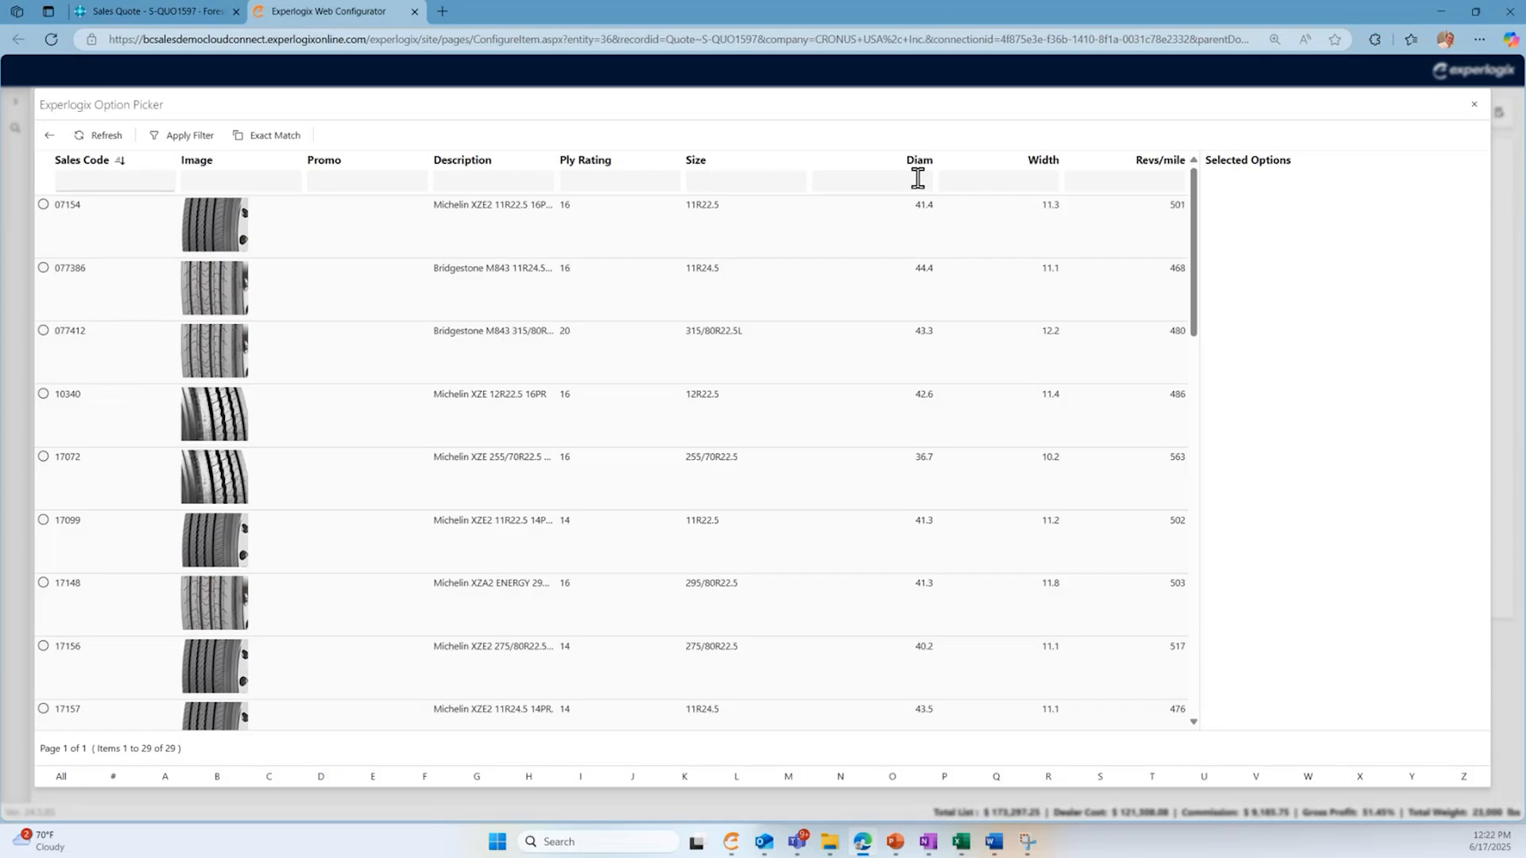
click(51, 138)
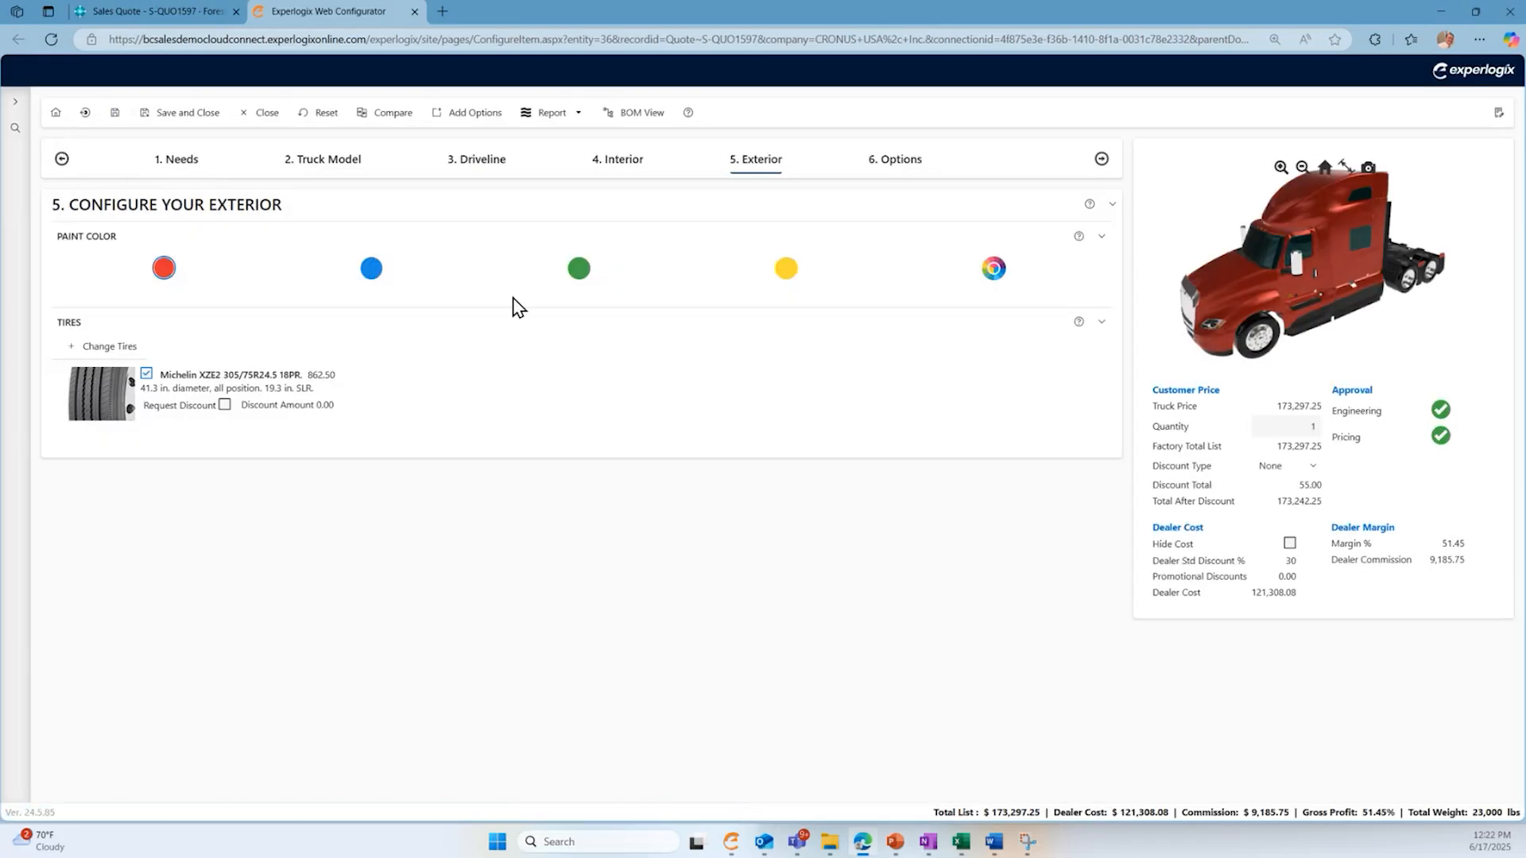
- Set the truck's exterior paint to custom RAL color 5022, looking up the code in the linked RAL color chart
click(378, 277)
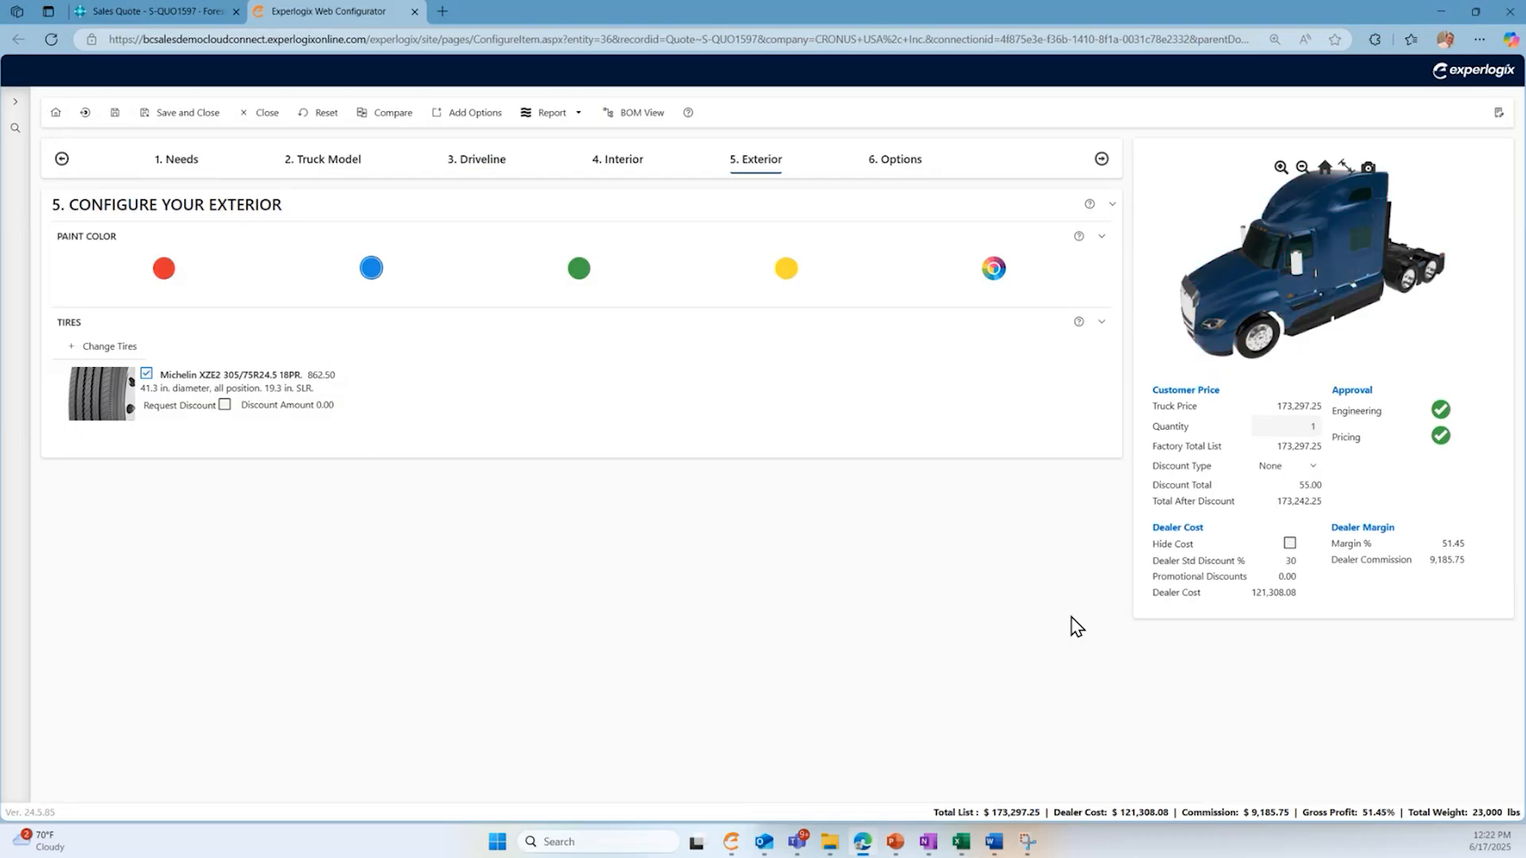
click(993, 270)
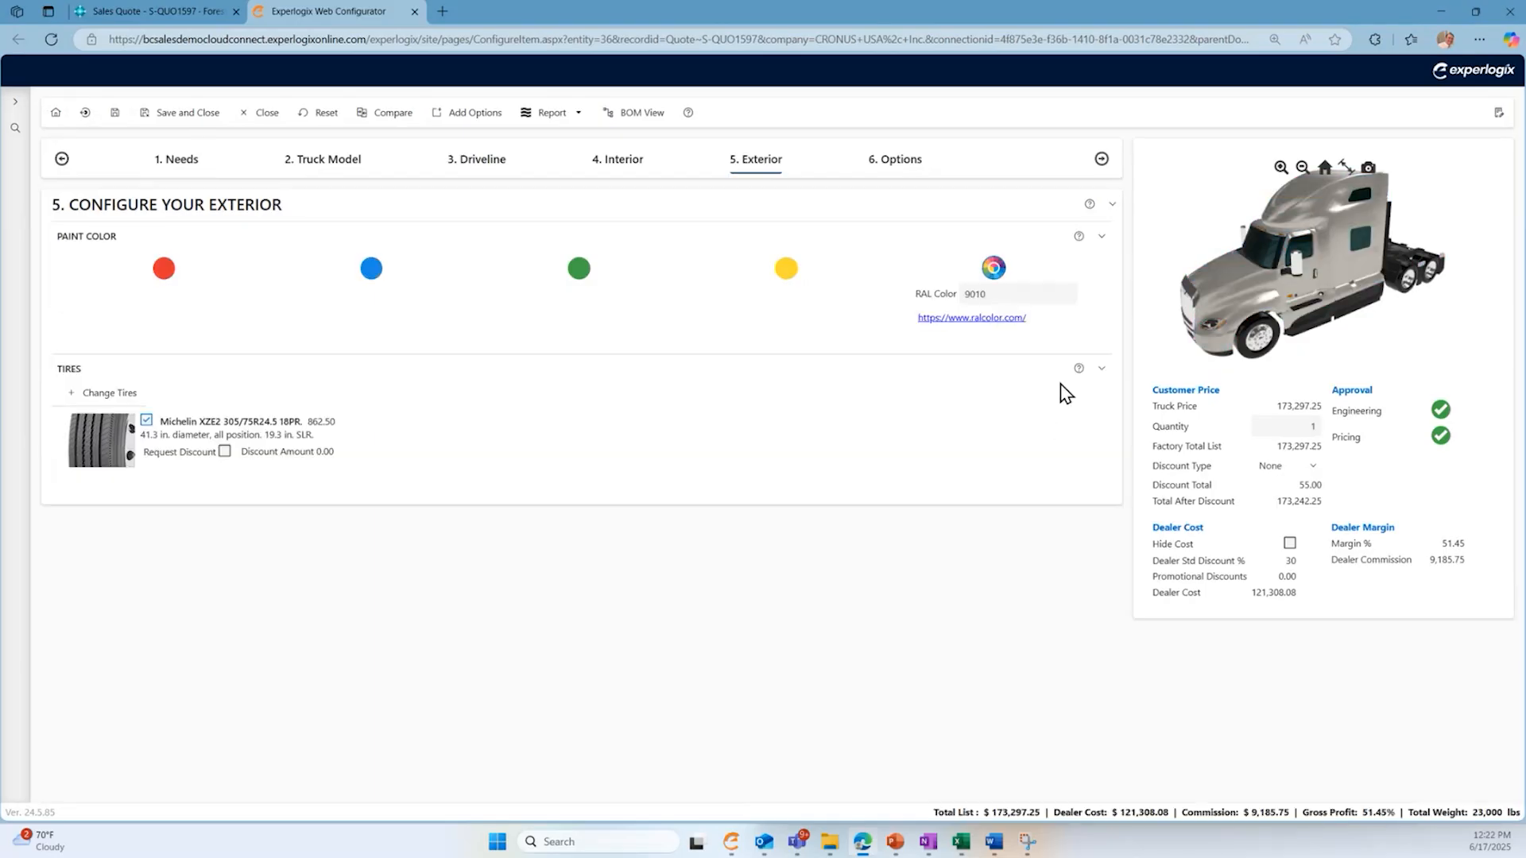
click(980, 319)
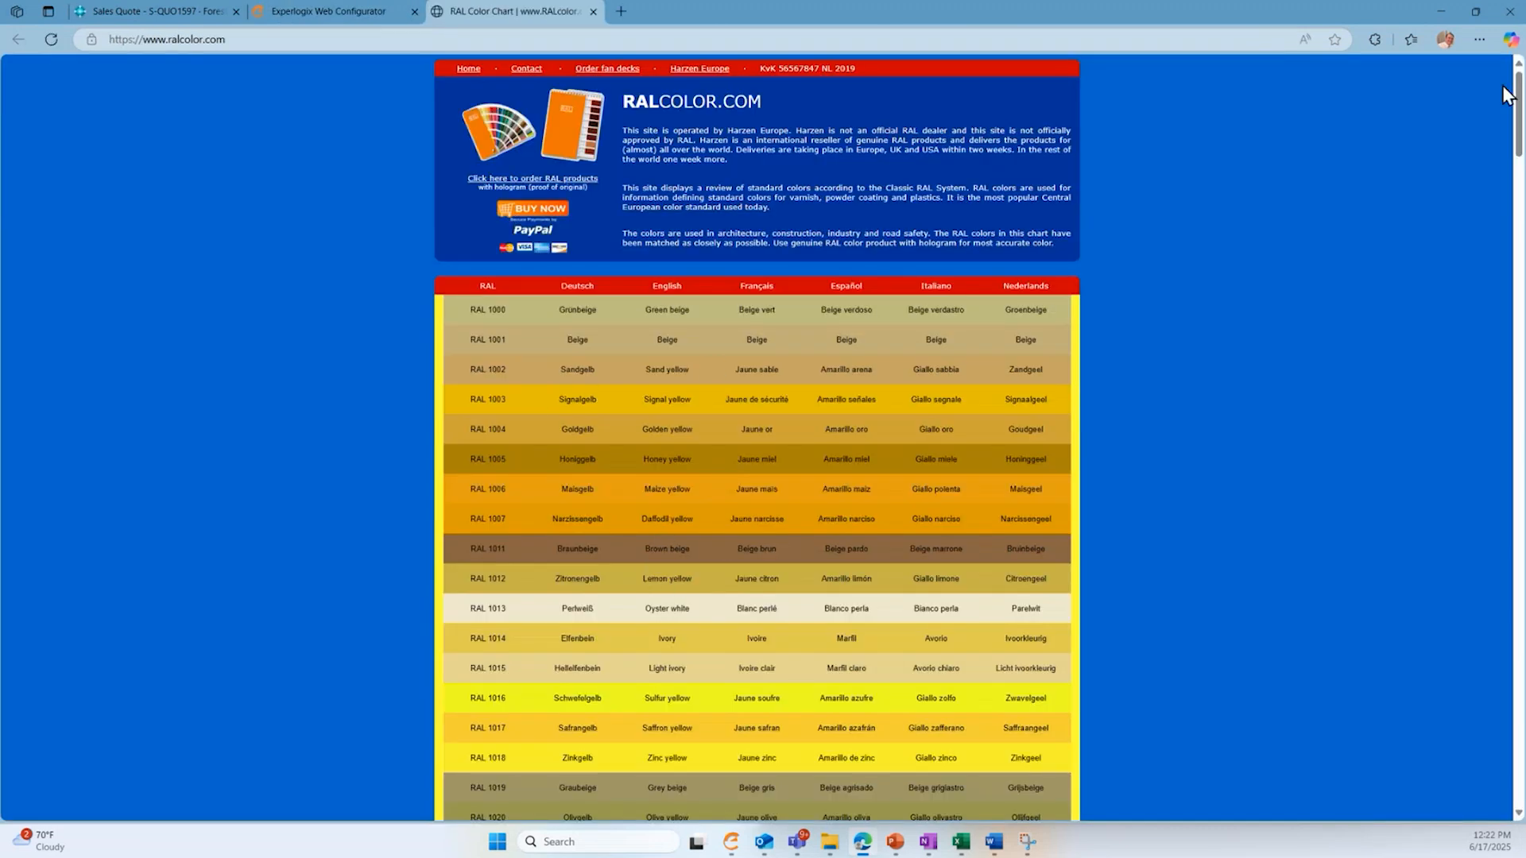
drag(1518, 91, 1518, 406)
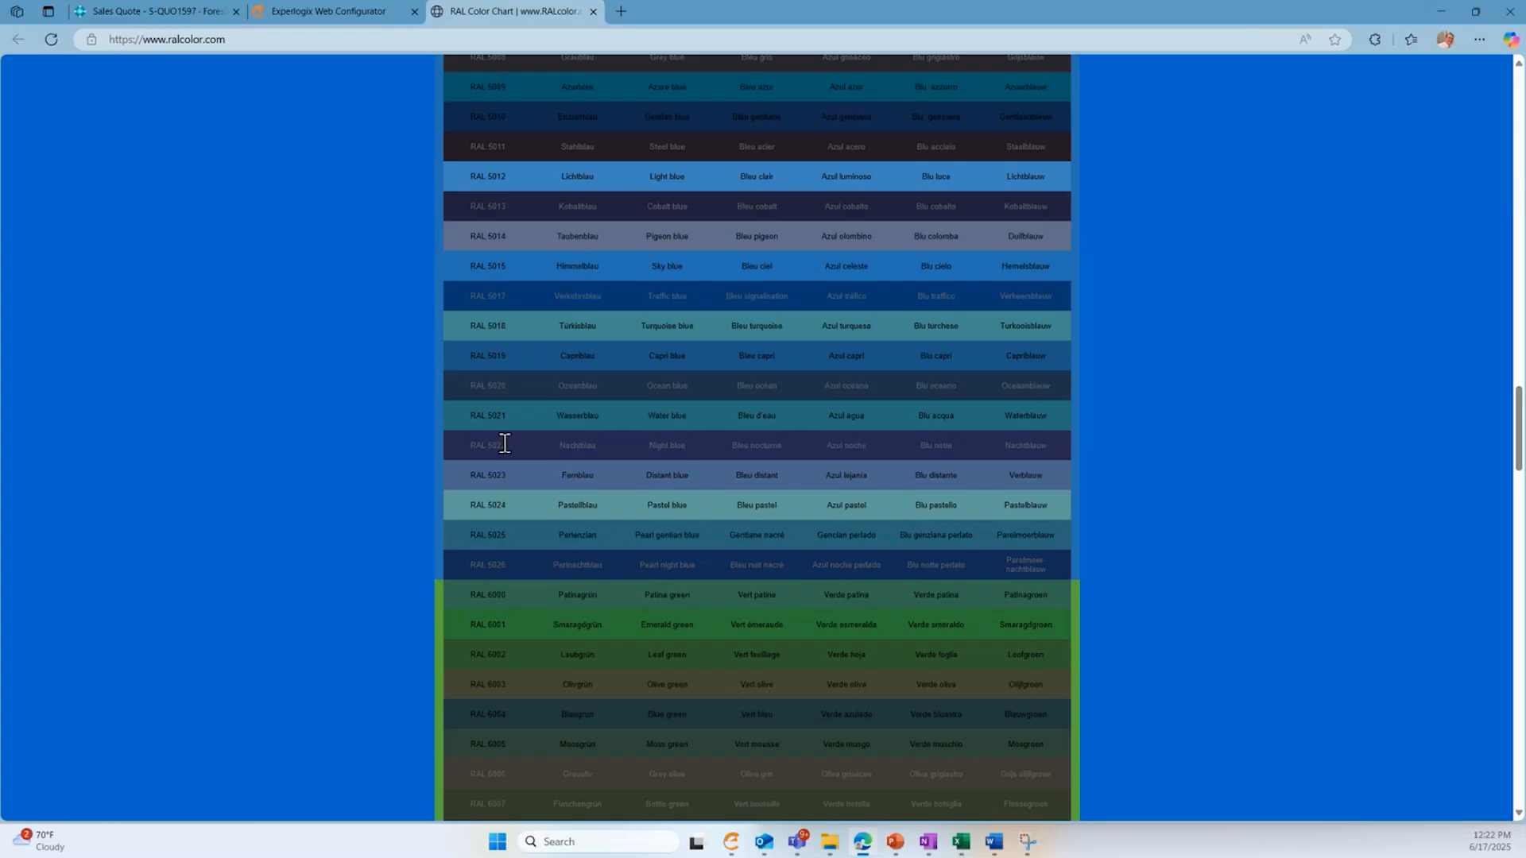
click(302, 11)
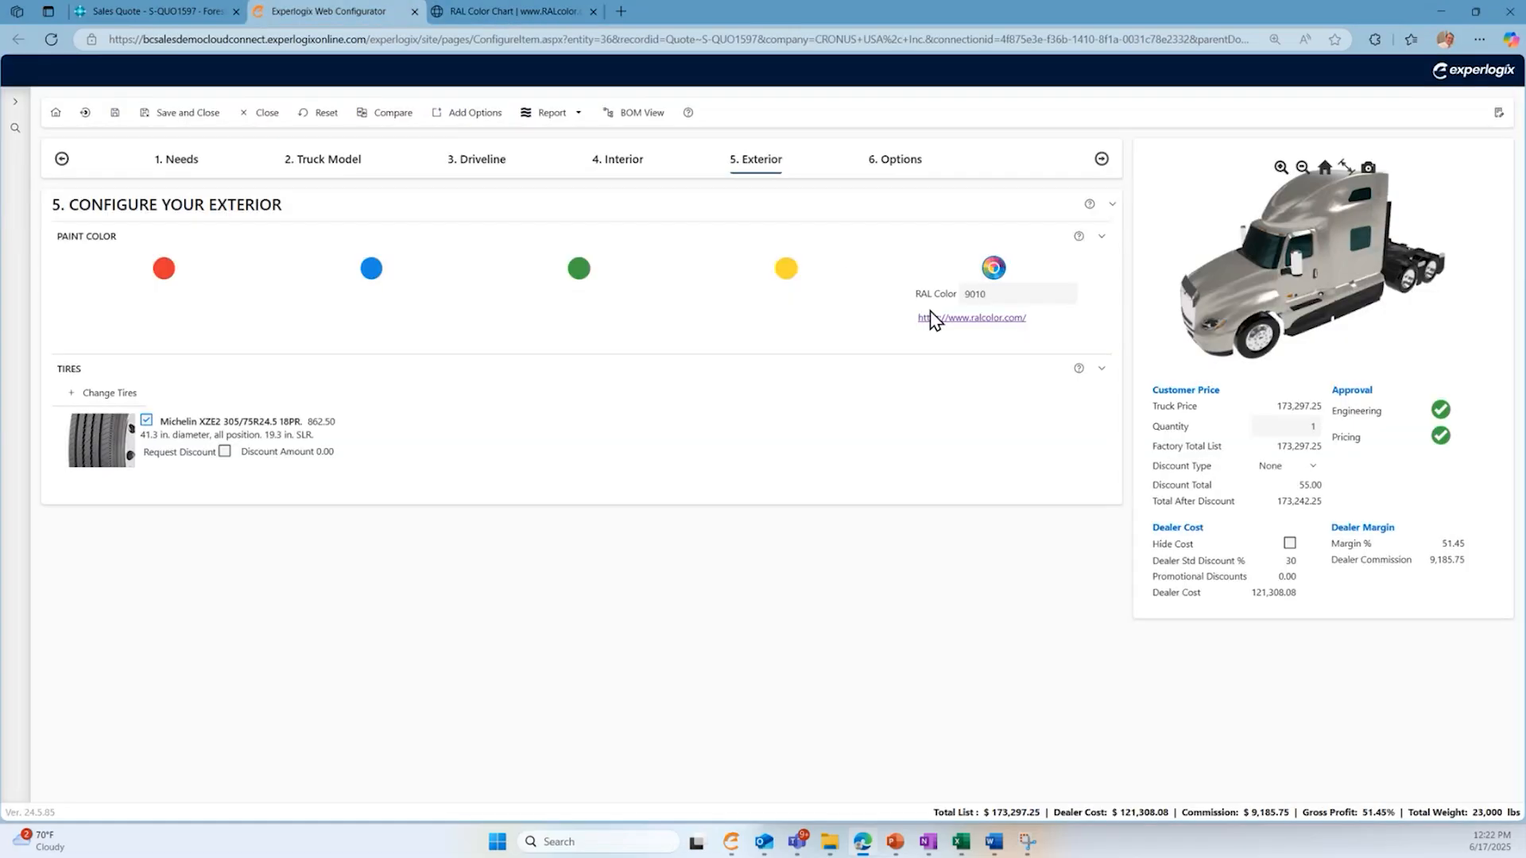
double_click(989, 294)
text(5022)
key(Tab)
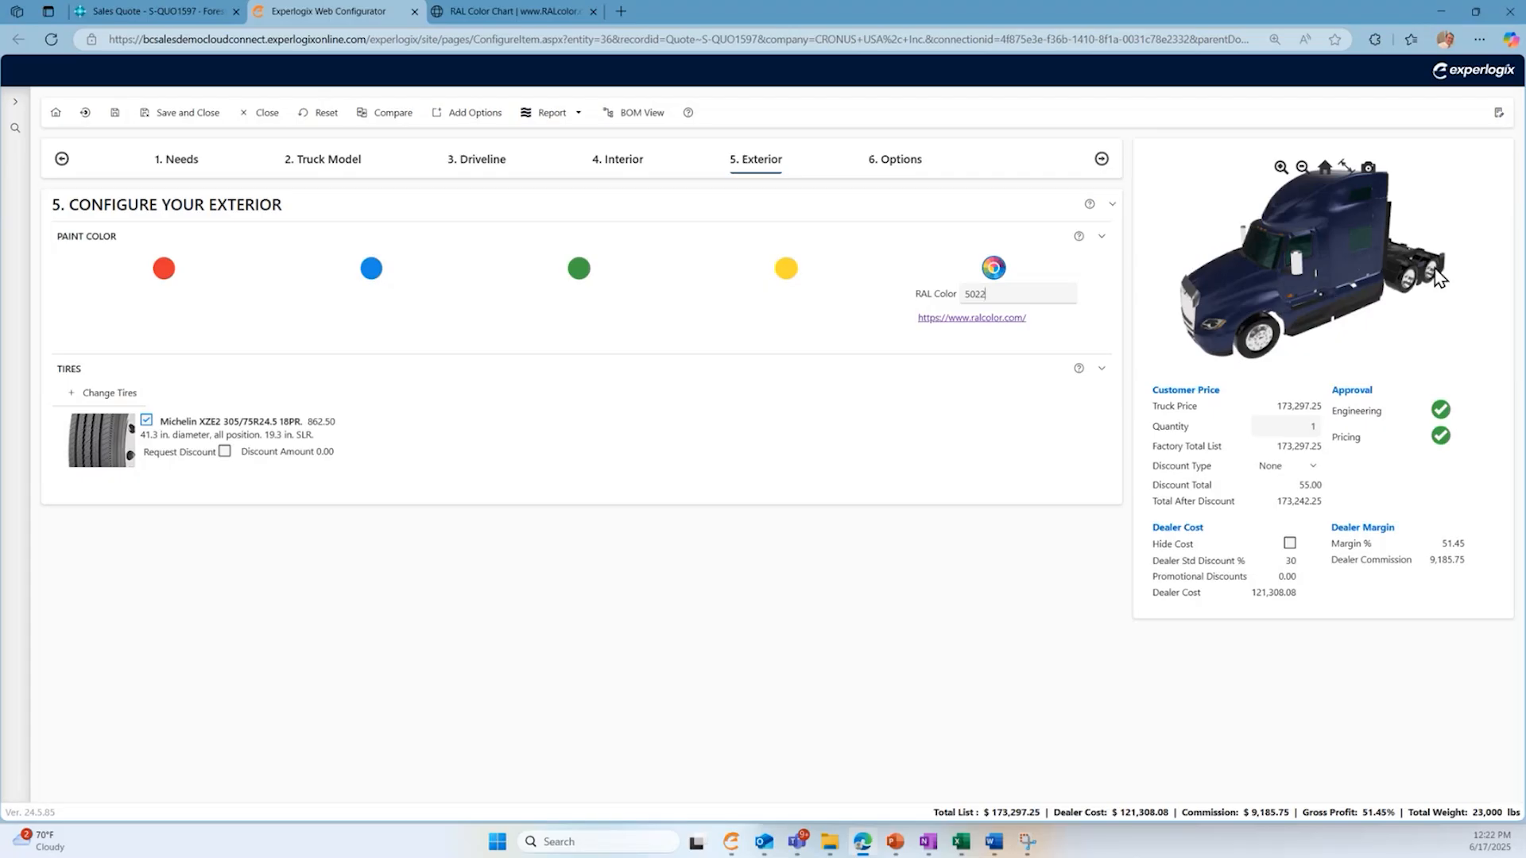
- Add a non-stock item in the additional options with item number 123, description Radio 2, quantity 1 and price 250.00
click(895, 163)
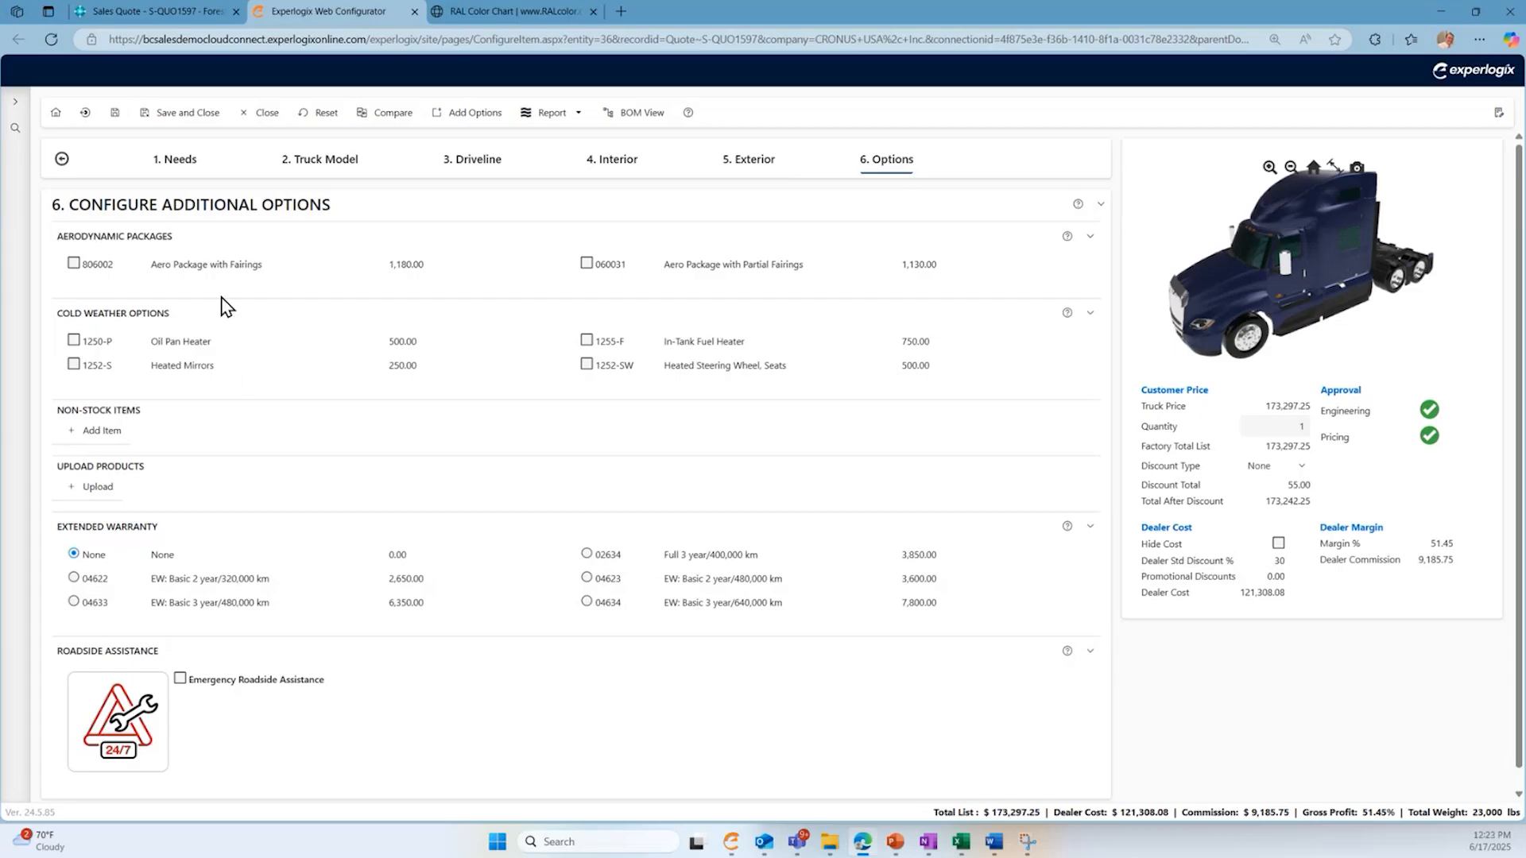
mouse_move(212, 275)
mouse_move(727, 274)
click(95, 433)
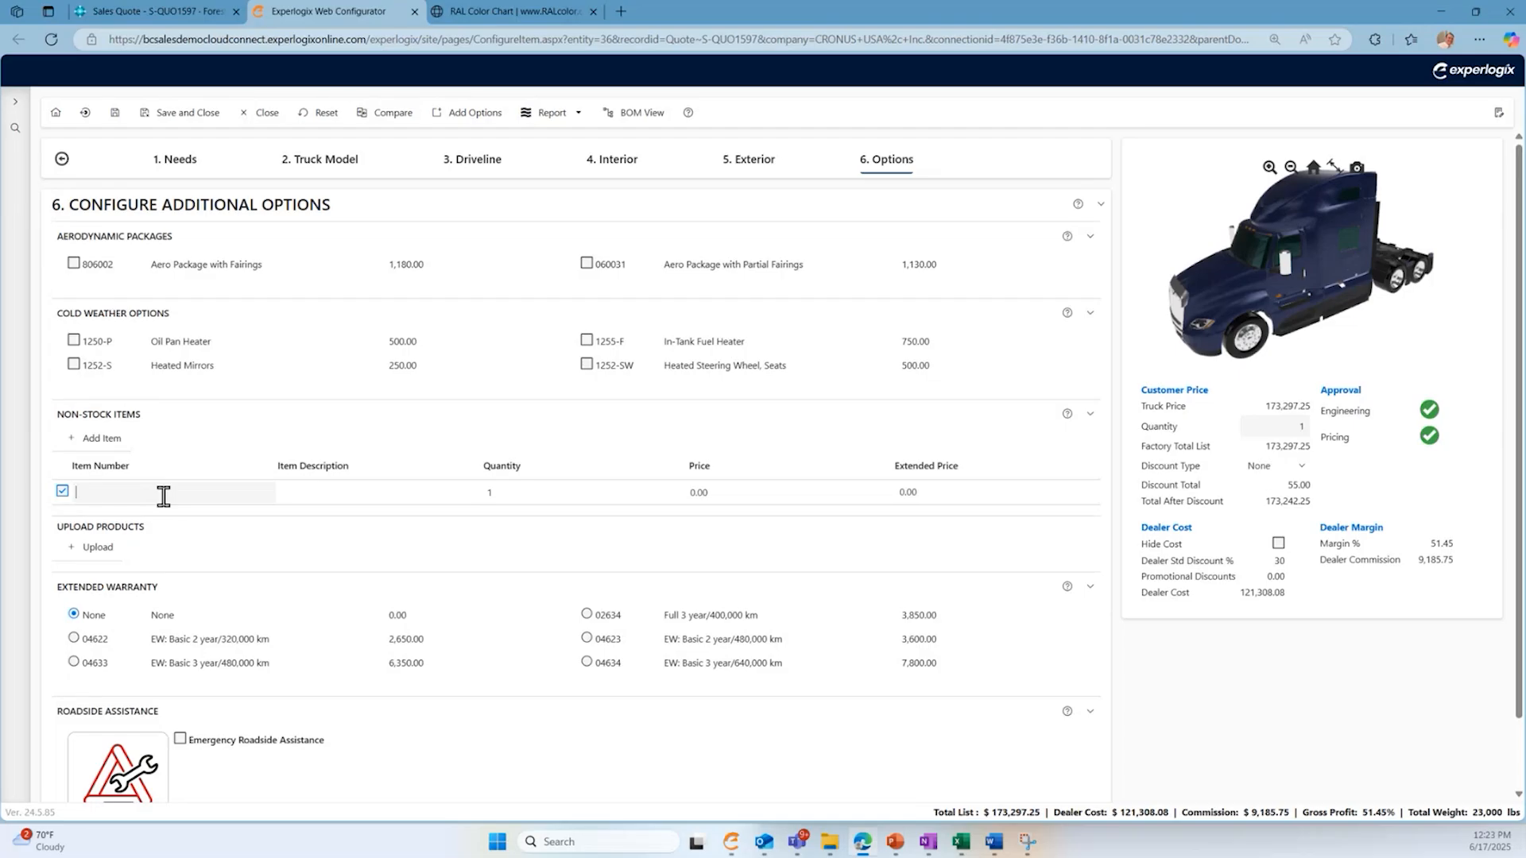
text(123)
key(Tab)
text(Ra)
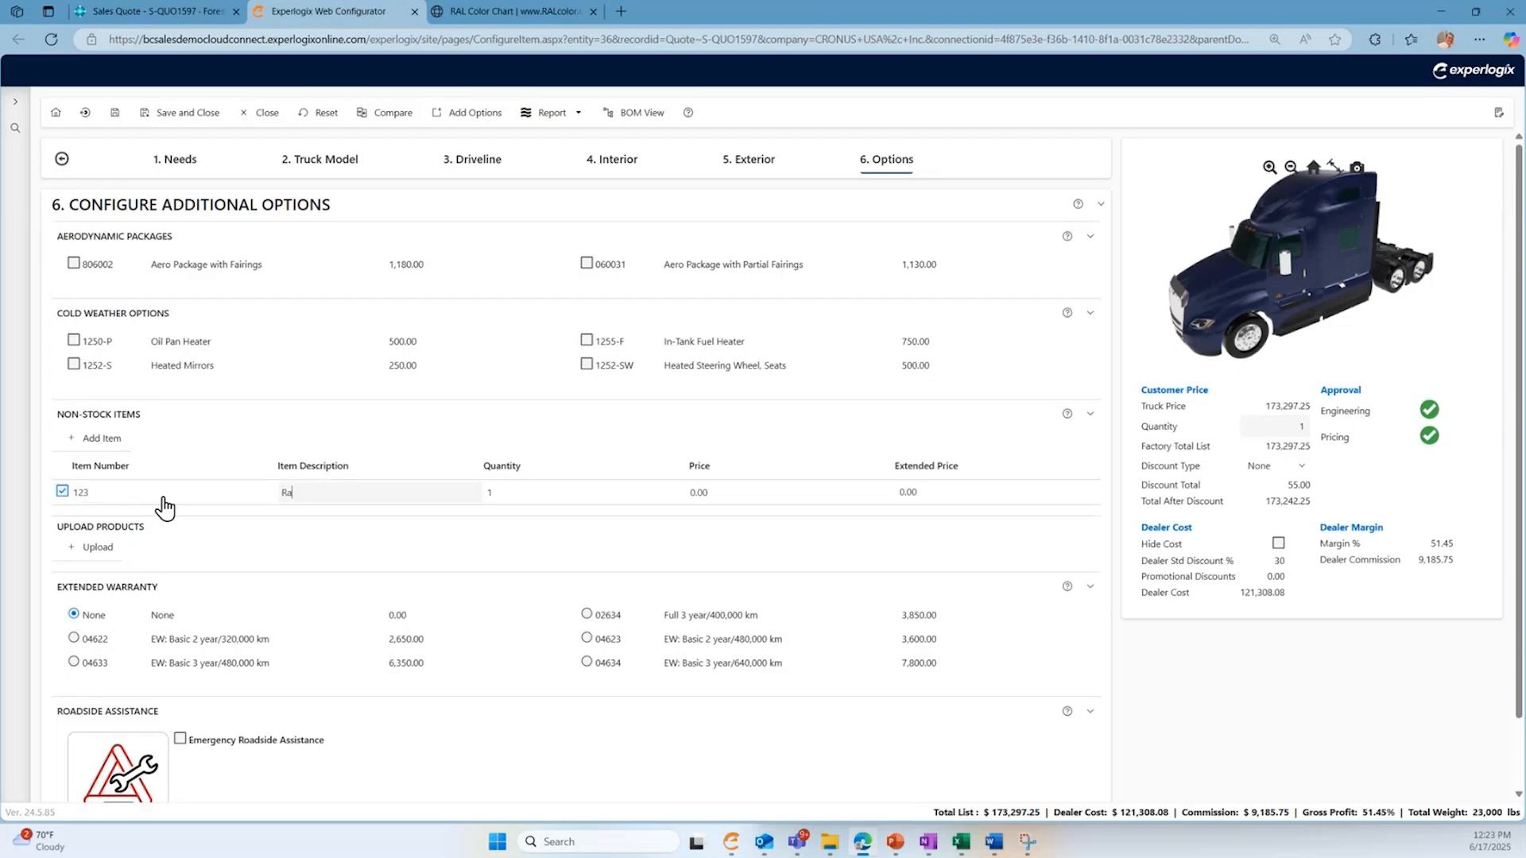
text(dio 2)
key(Tab)
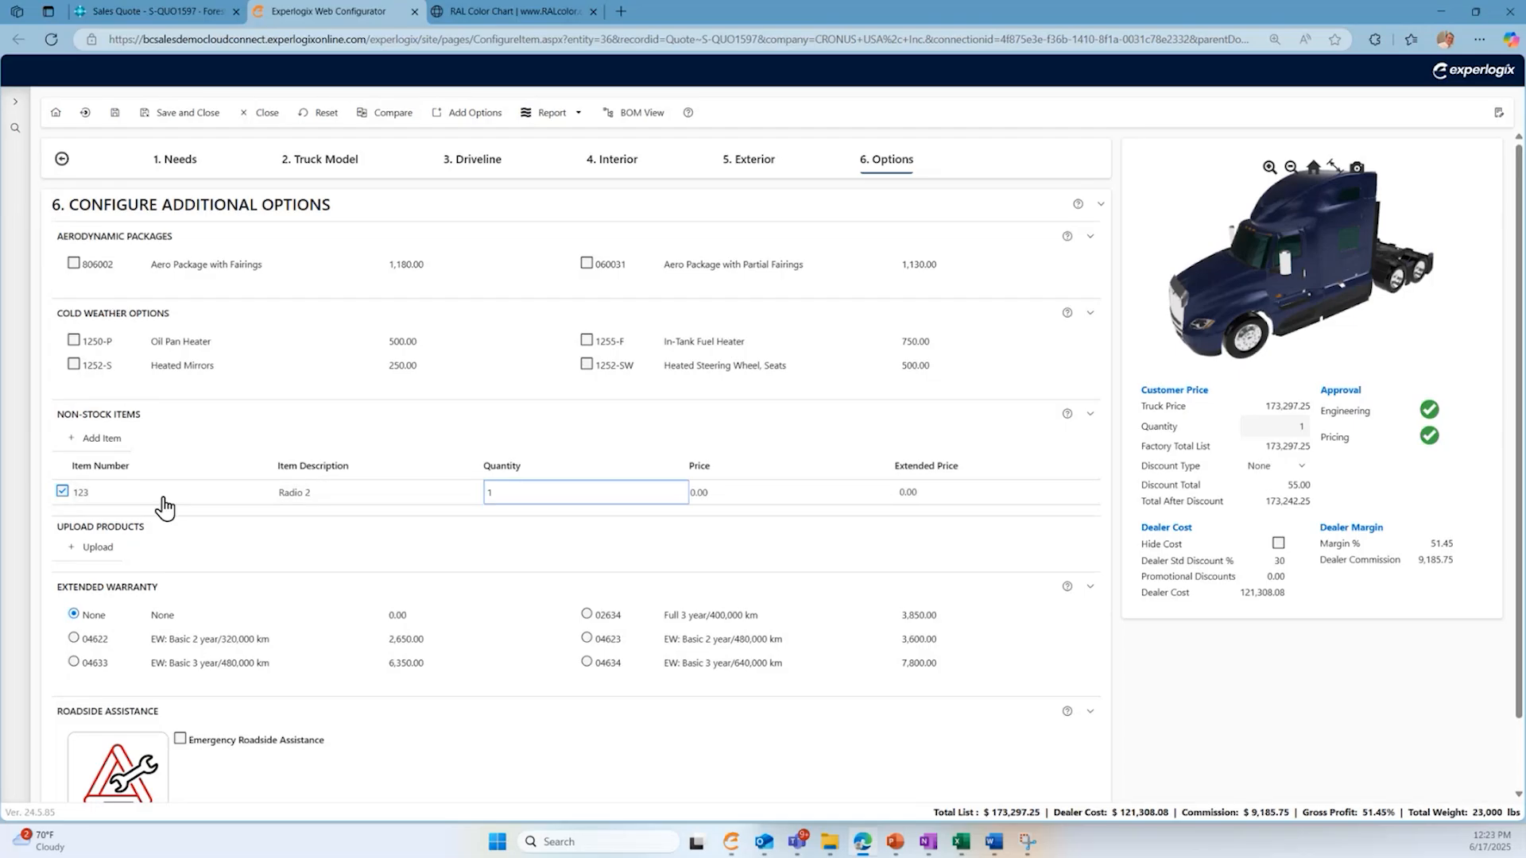
key(Tab)
text(2)
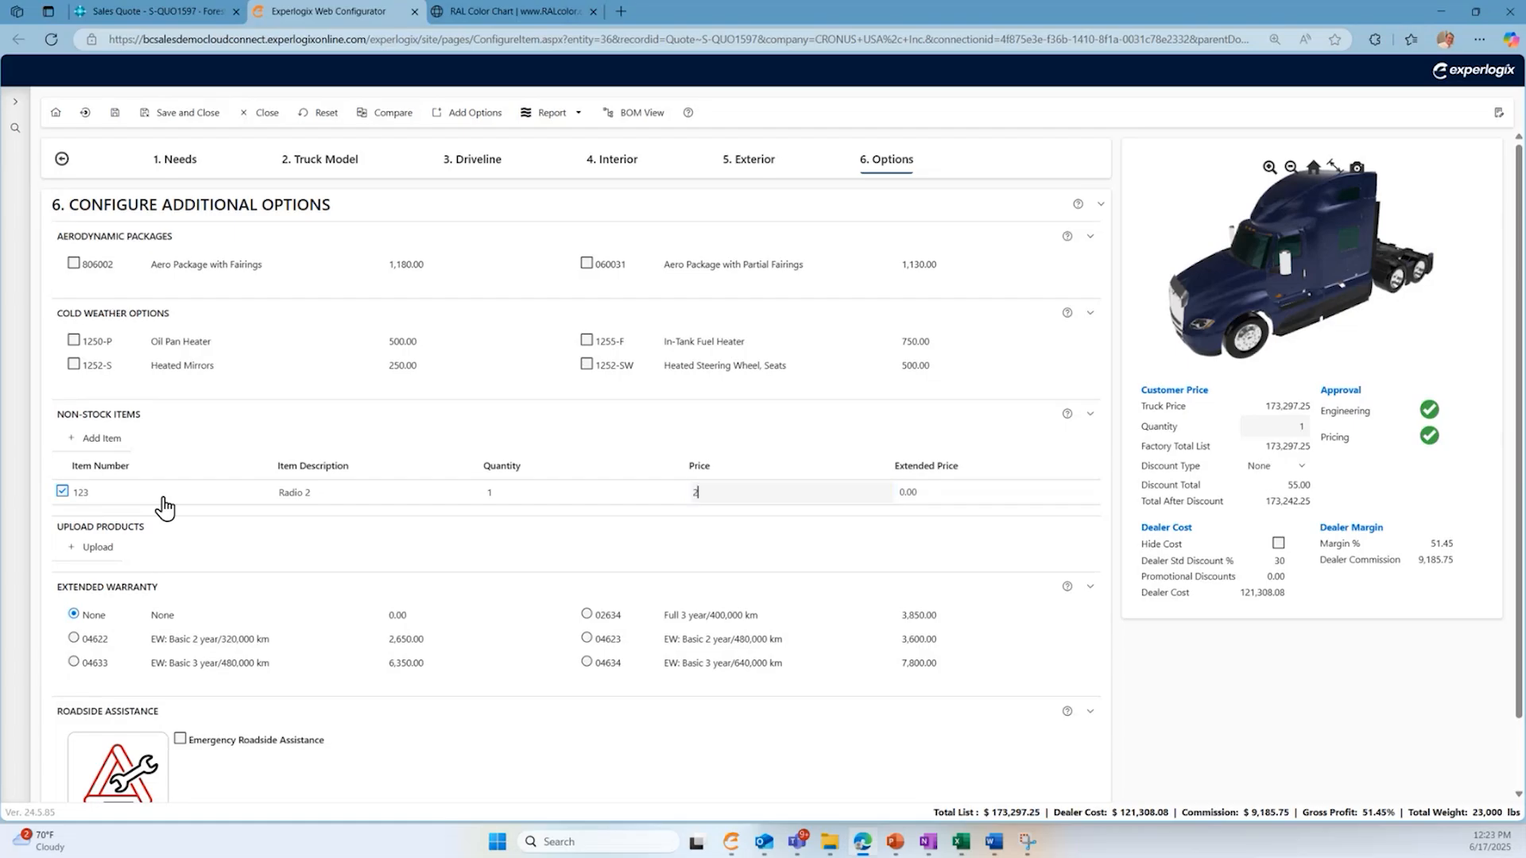
key(Tab)
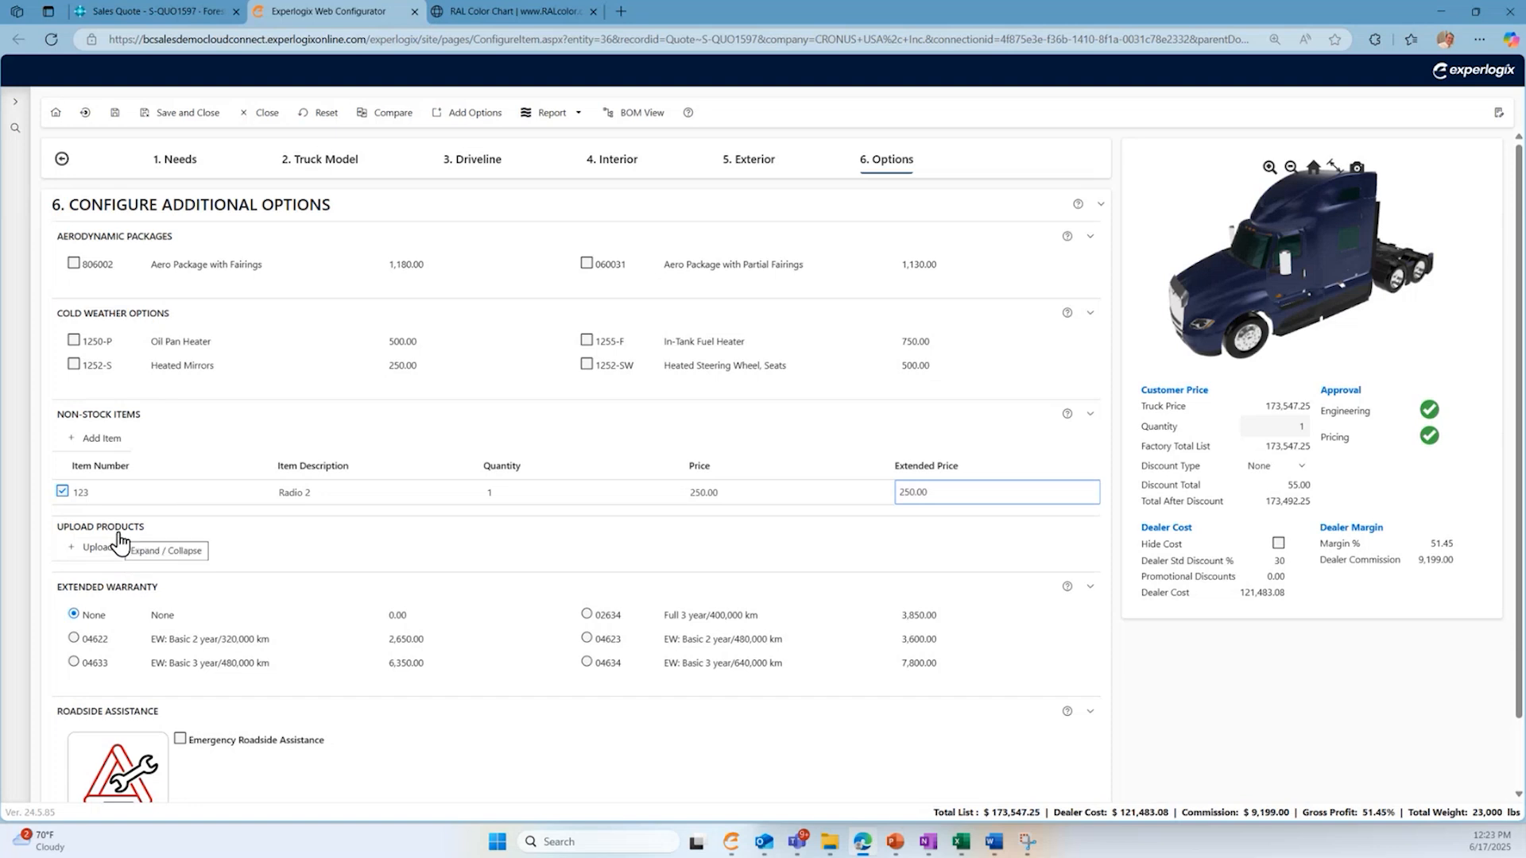
- Apply a discount of type Percent to the customer price, trying 45 before settling on 15
scroll(105, 551, down, 1)
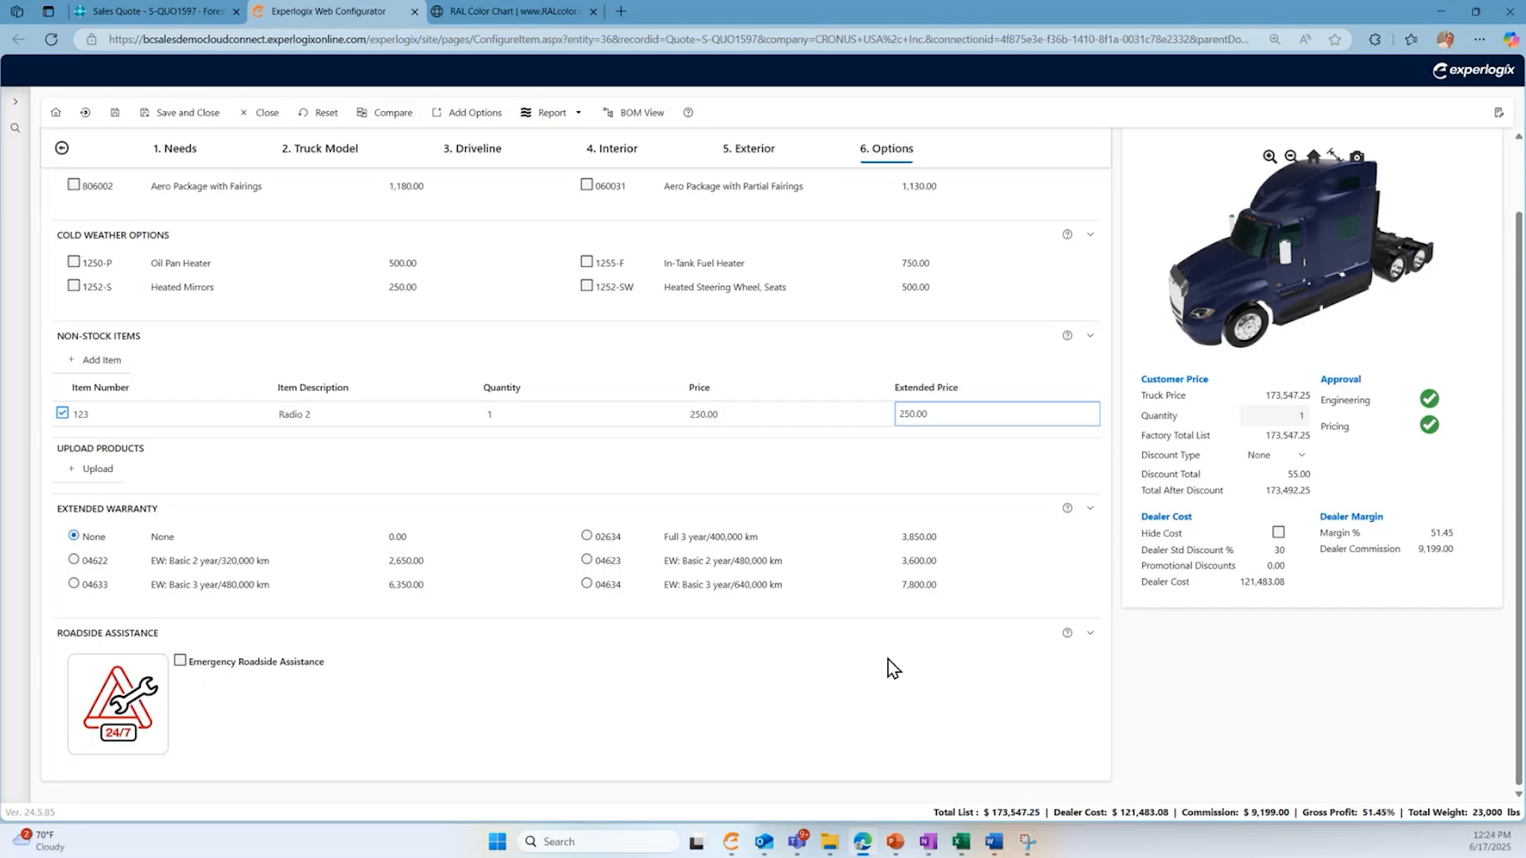
scroll(1355, 672, up, 2)
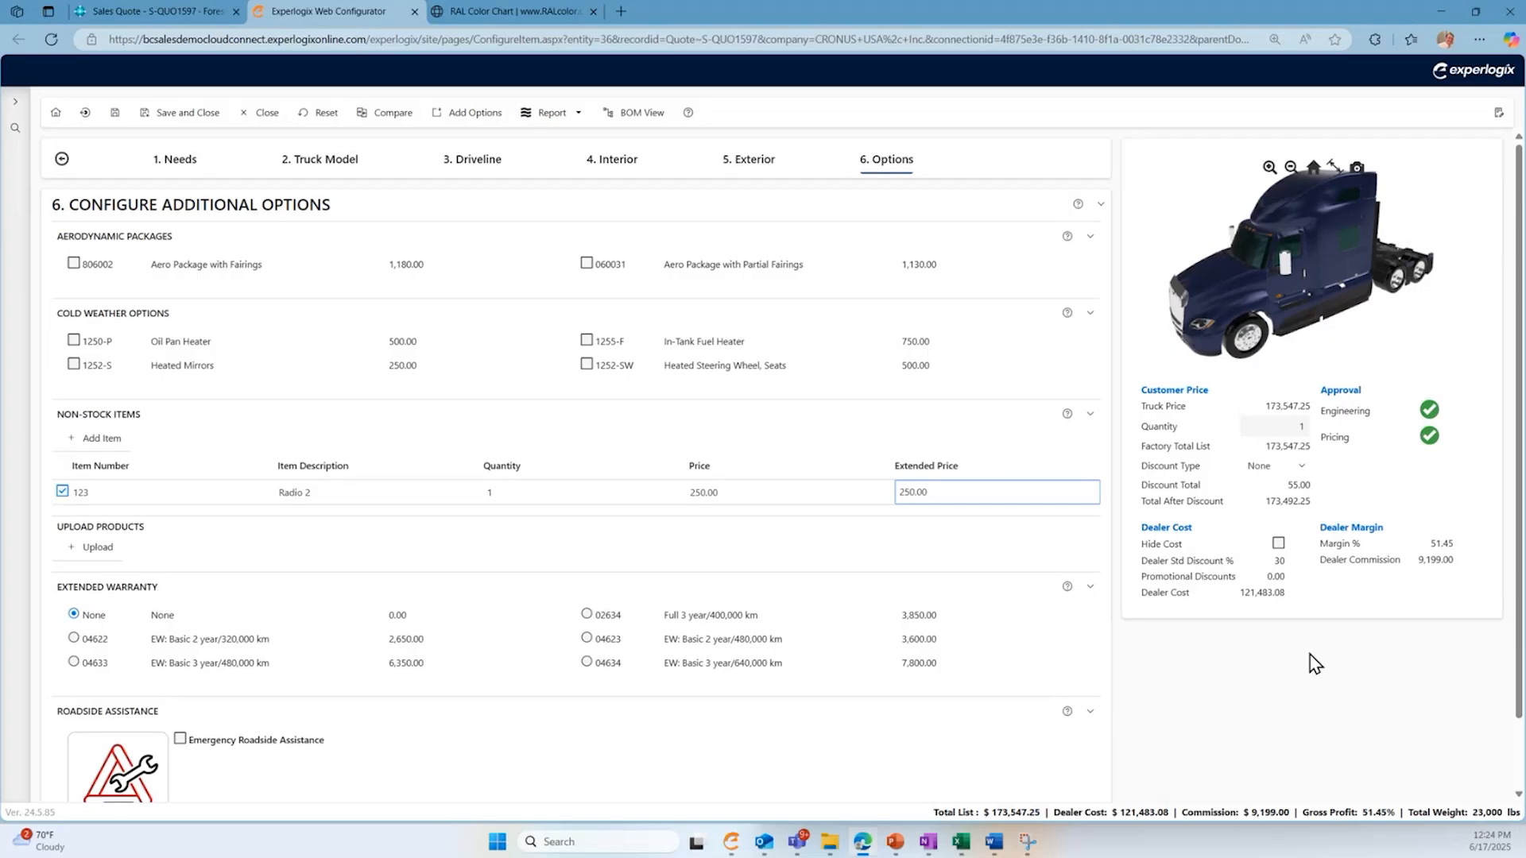
click(1303, 469)
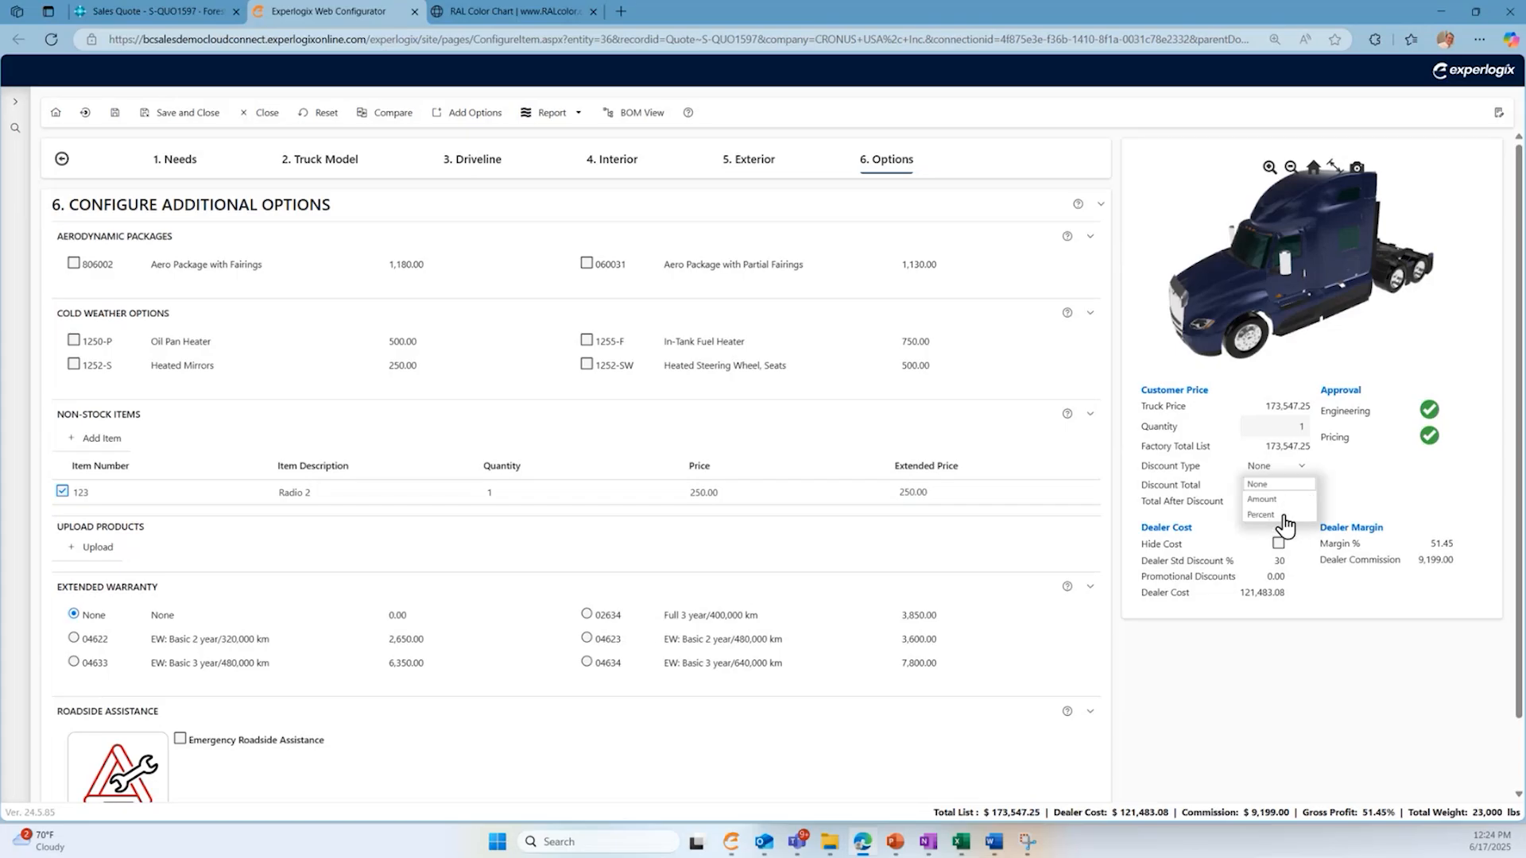
click(1274, 516)
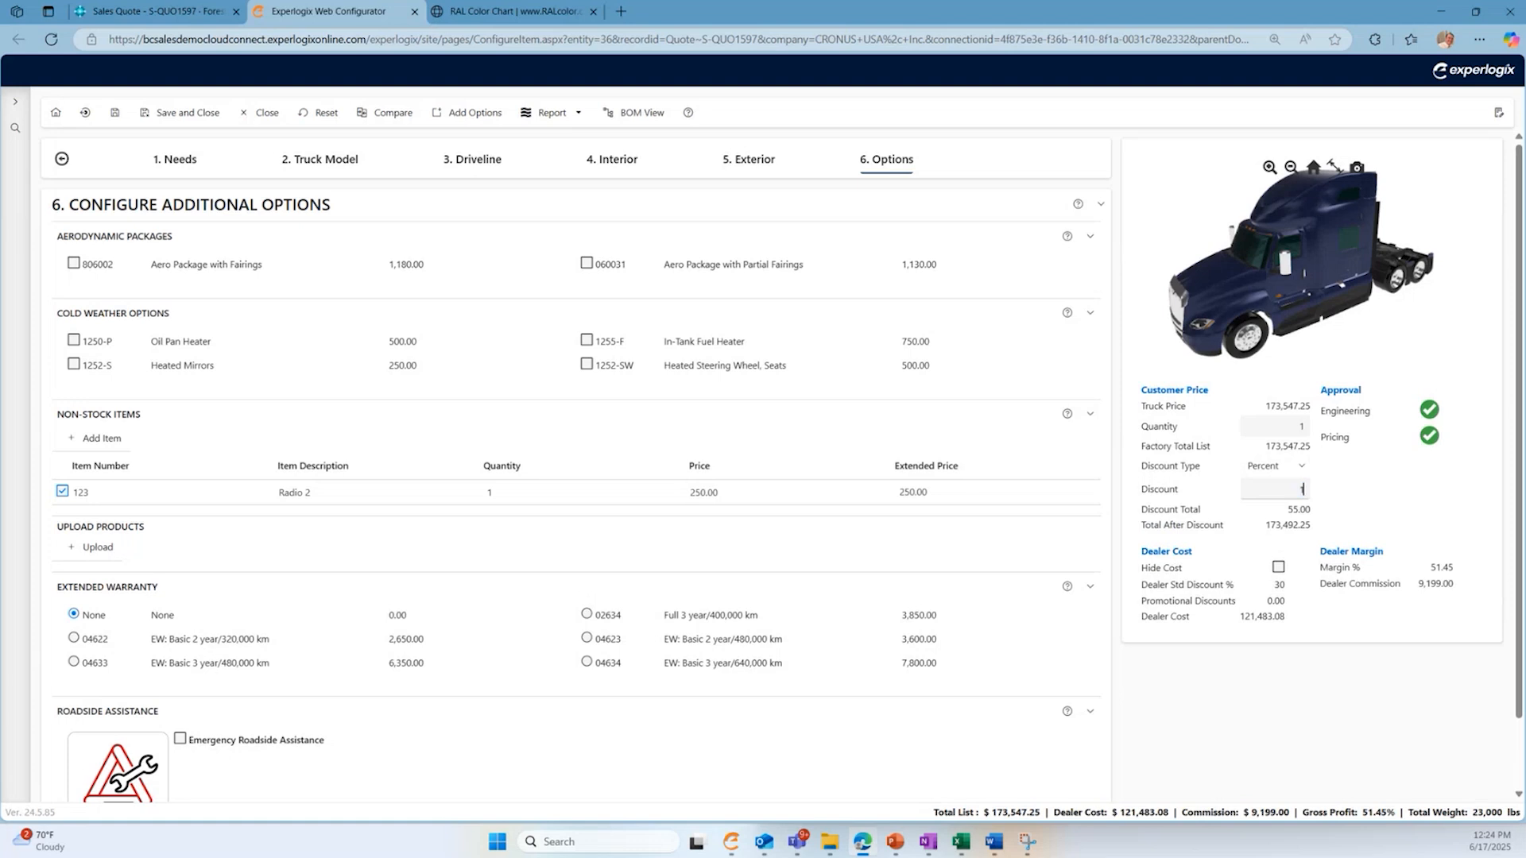
key(Tab)
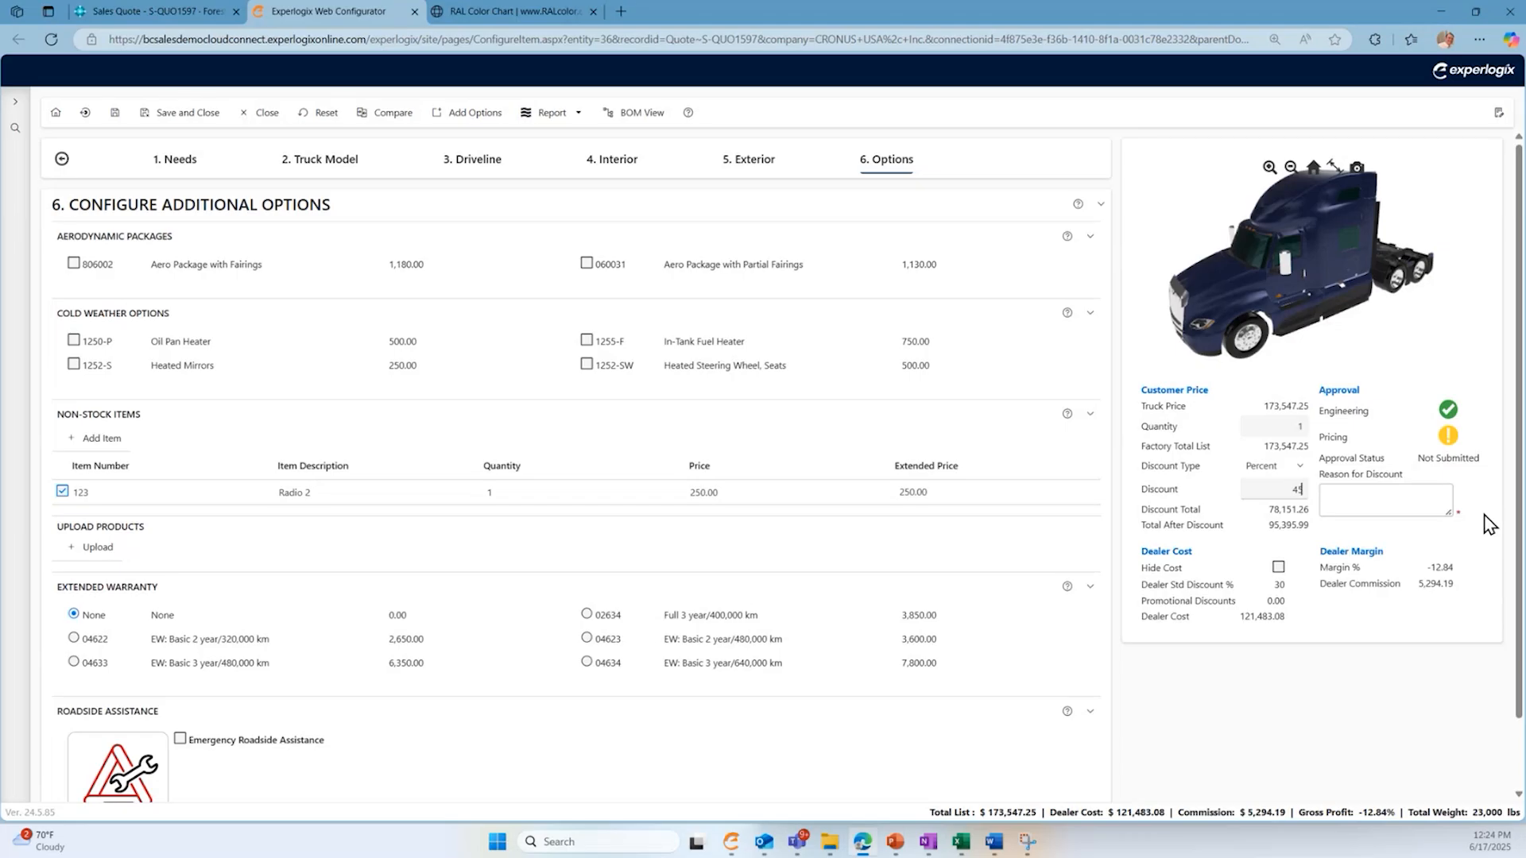
key(BackSpace)
key(BackSpace)
text(15)
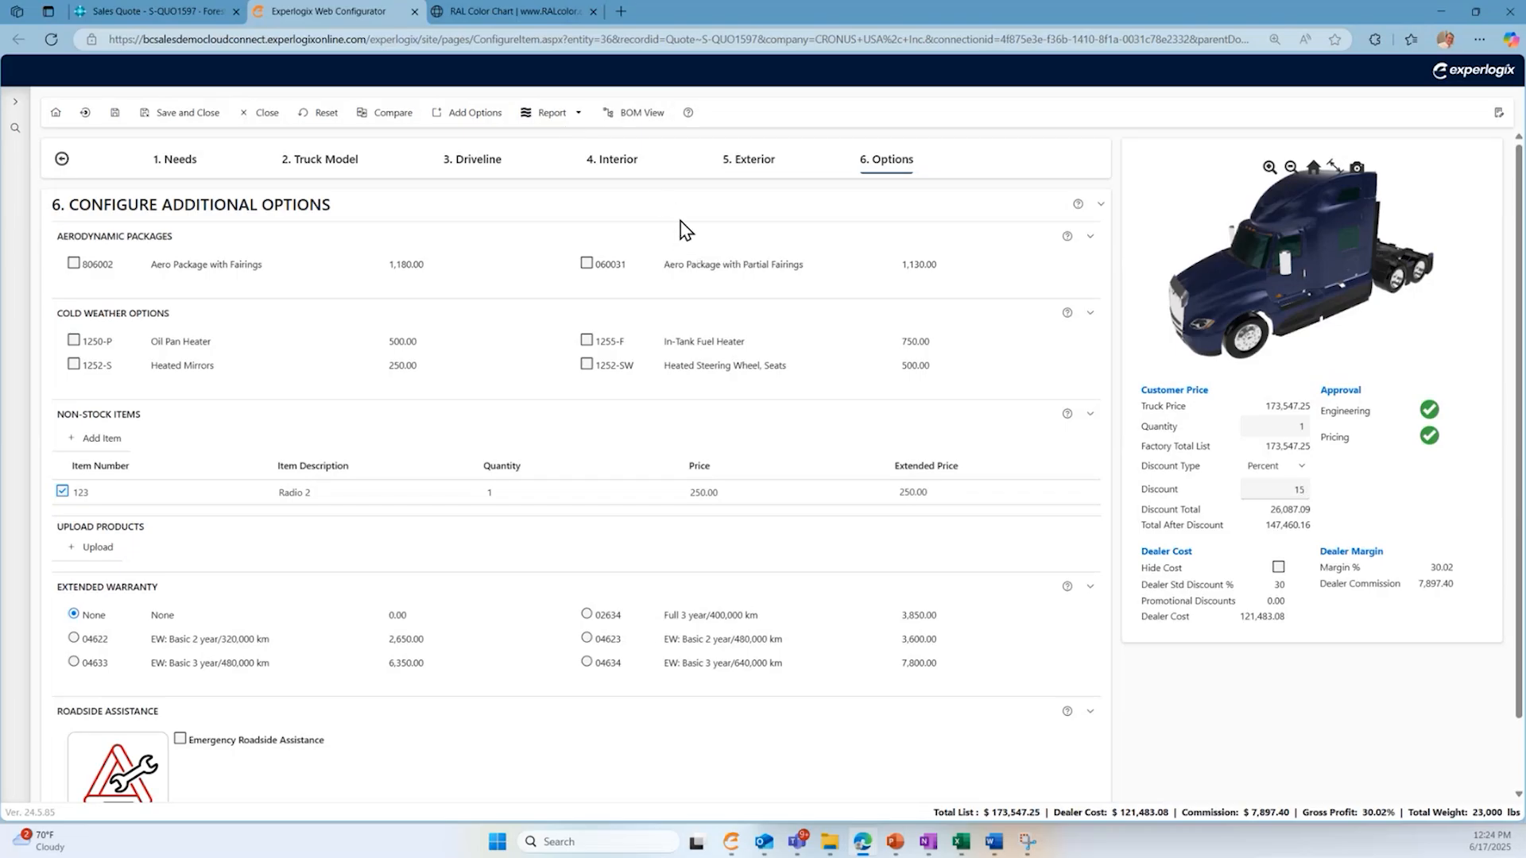
- Examine the bill of materials, expanding the properties of the EX4000, cab assembly, custom paint, sleeper assembly and sliding window
click(639, 119)
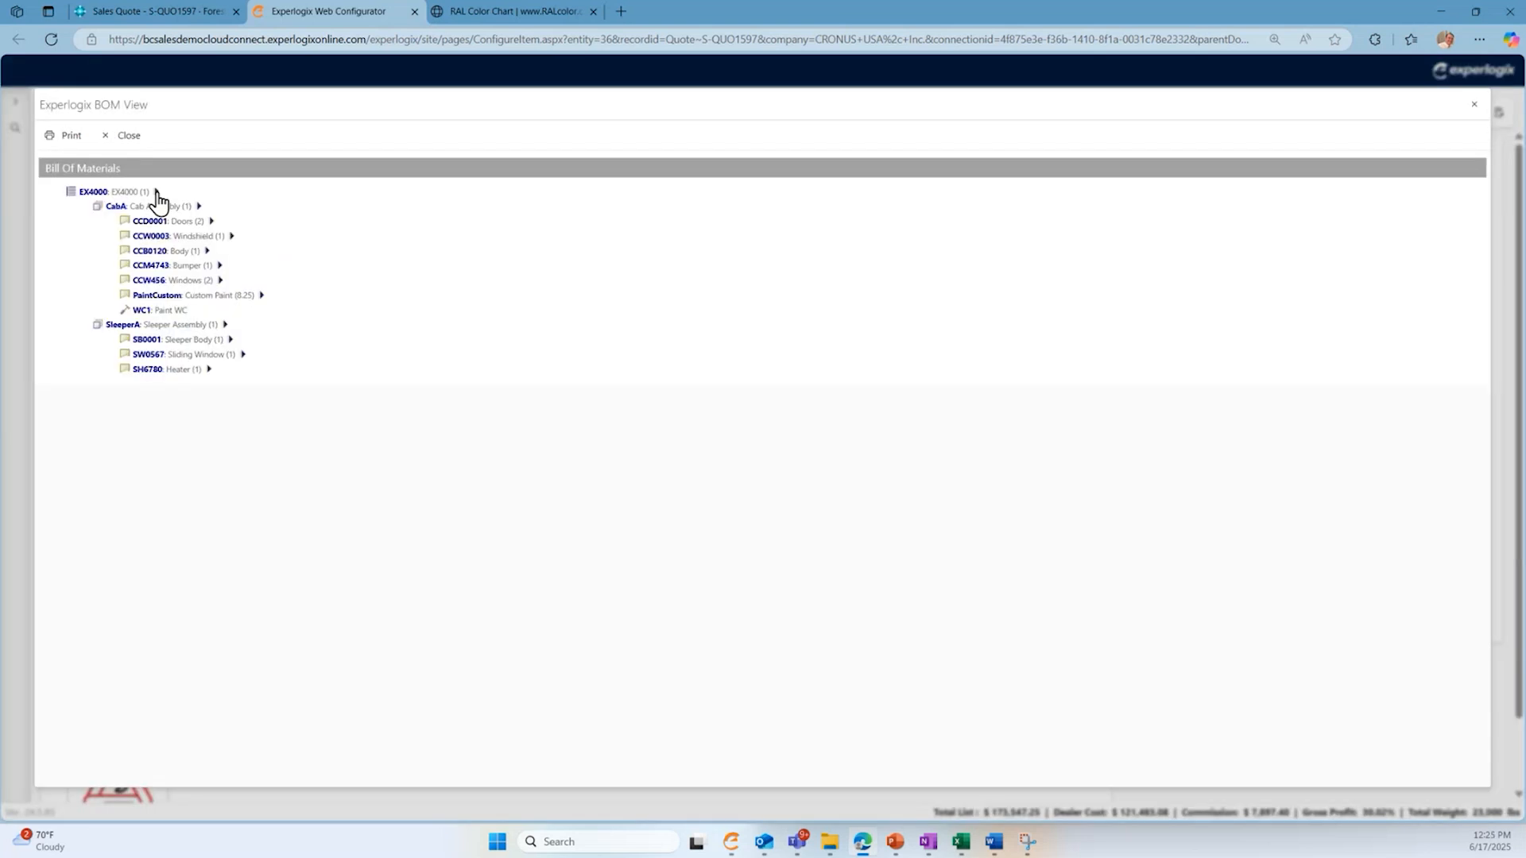
click(156, 191)
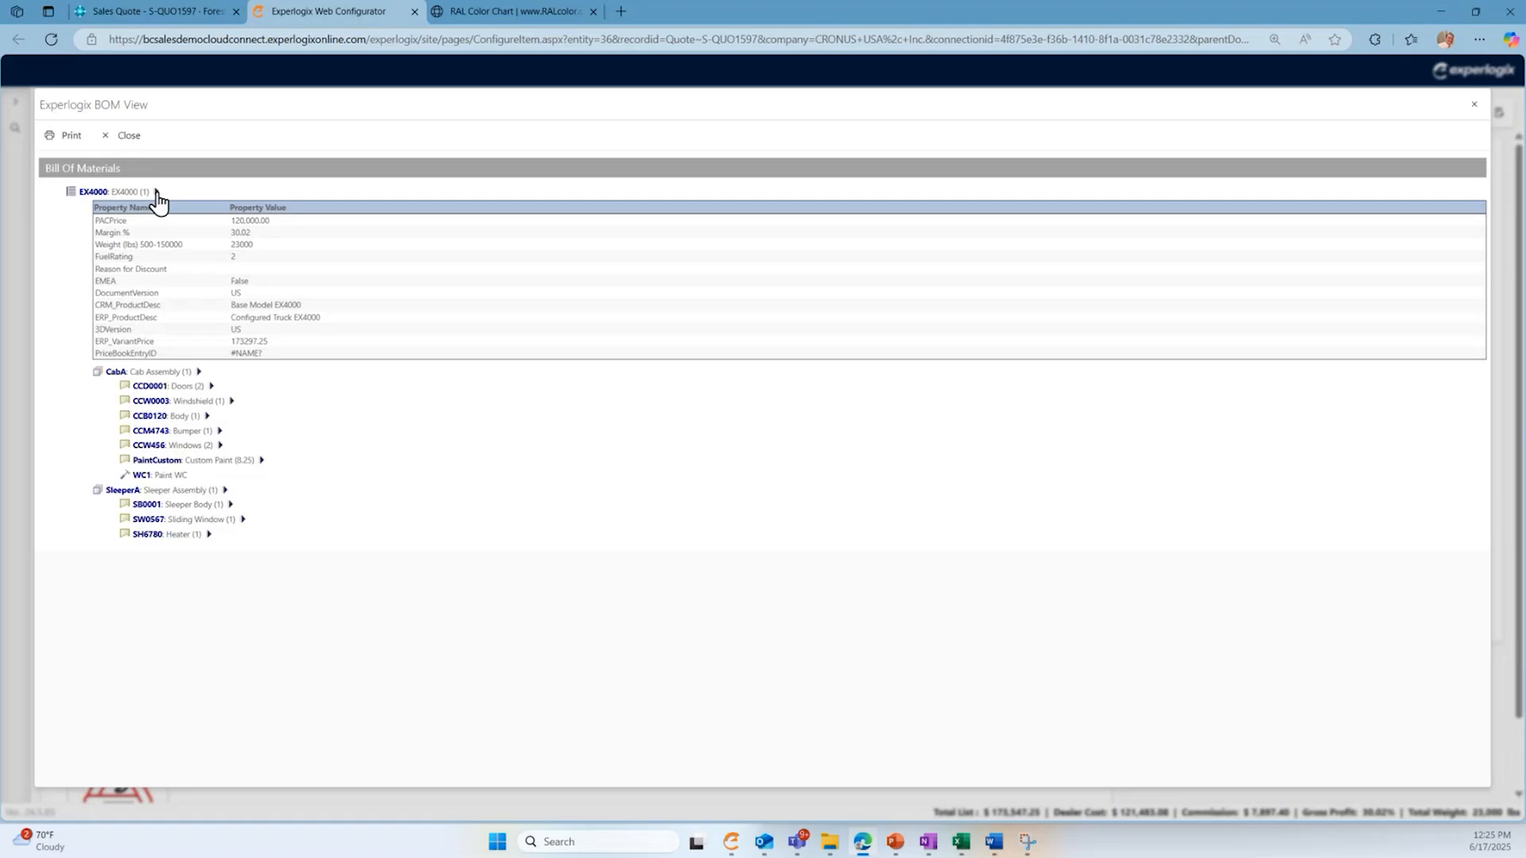
click(199, 372)
click(261, 504)
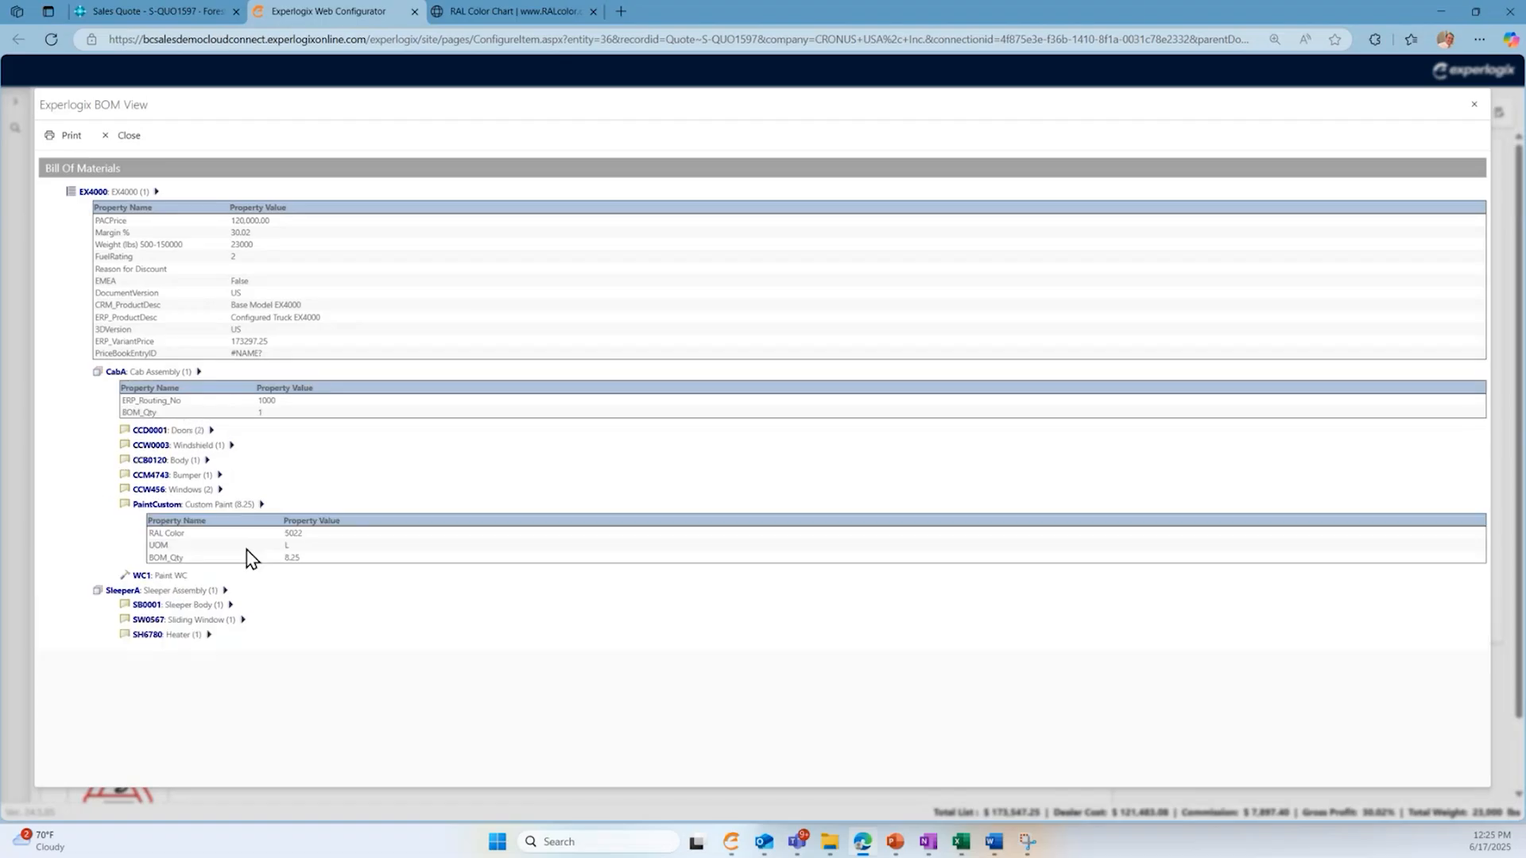
click(226, 590)
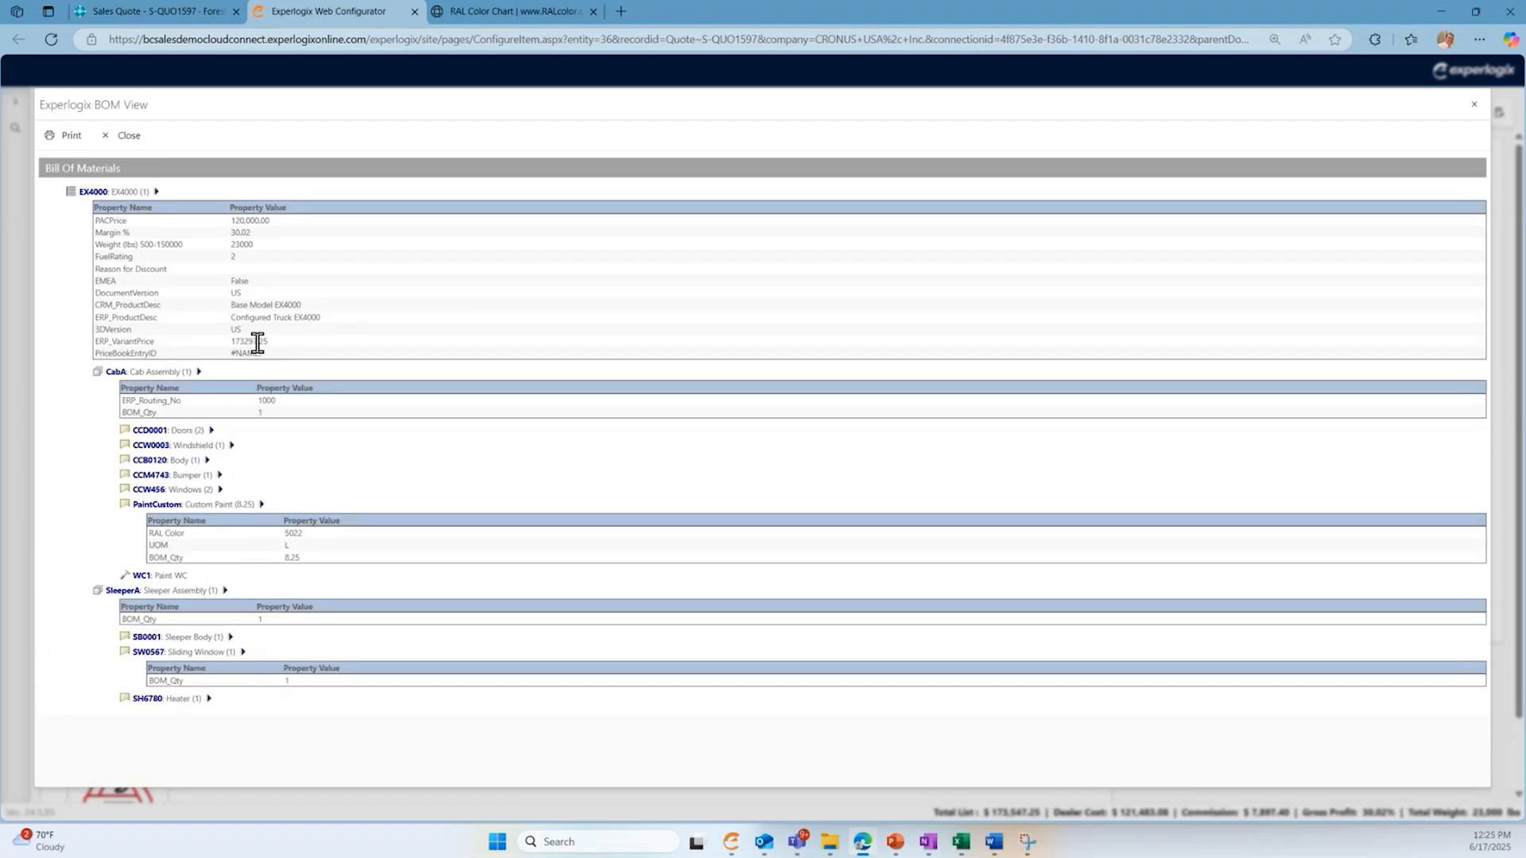
click(125, 136)
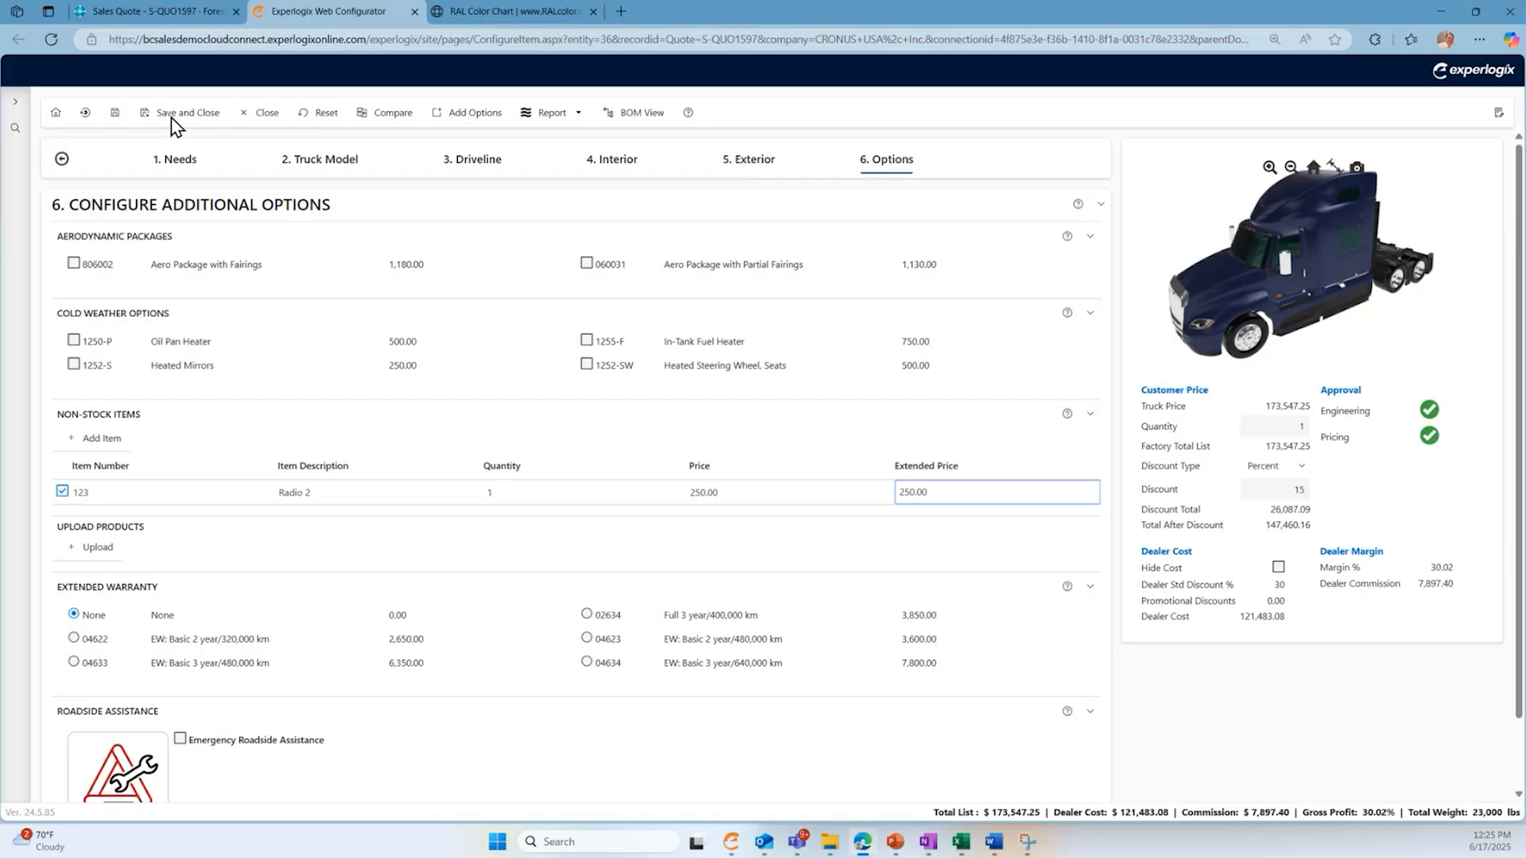
- Save and close the truck configuration, and open Experlogix Documents from the sales quote, closing the RAL color chart
click(171, 119)
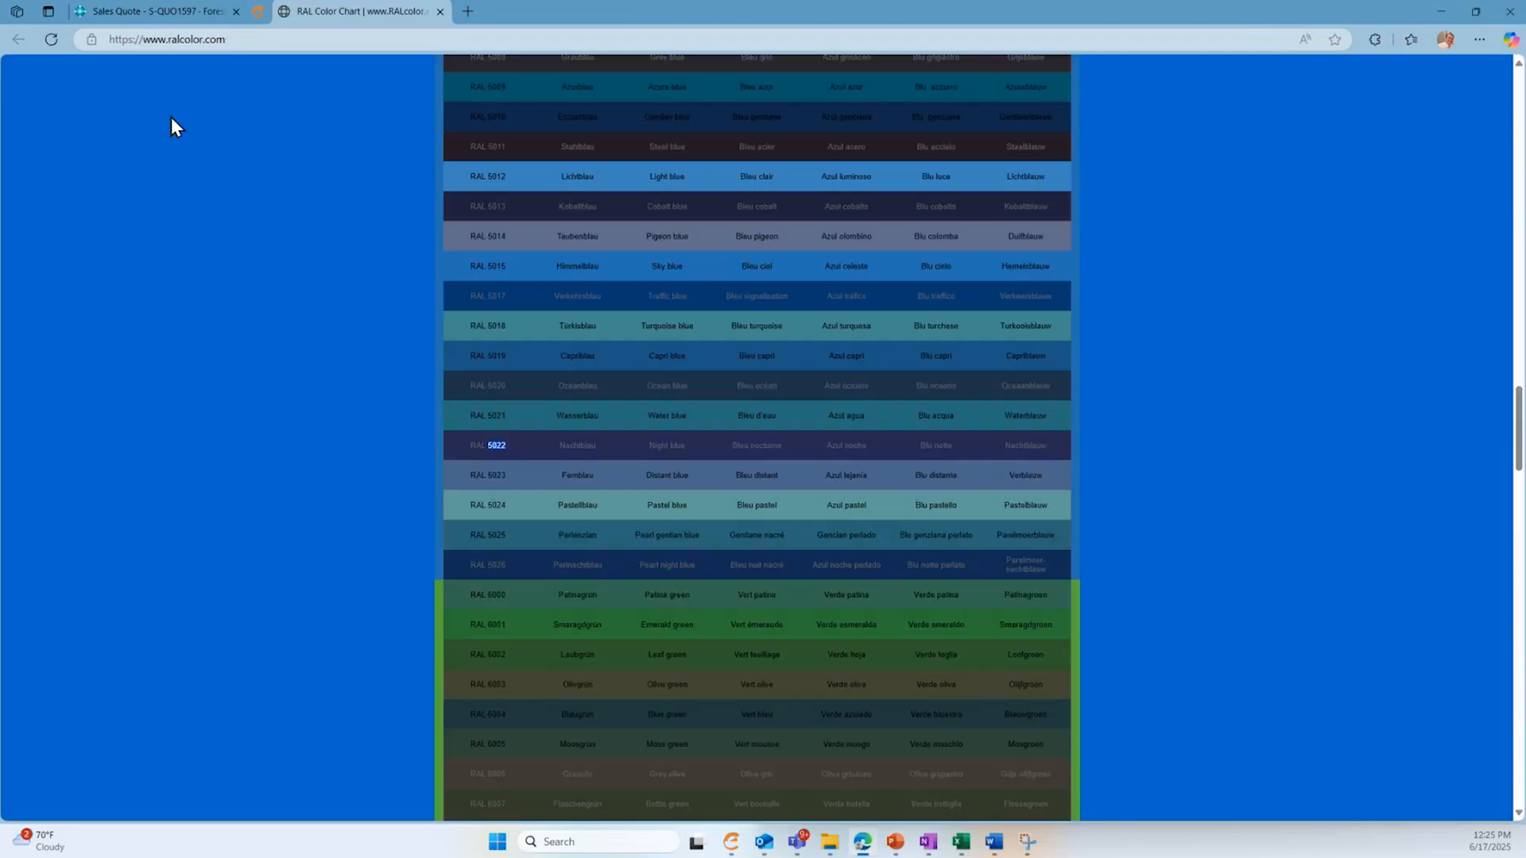
click(129, 17)
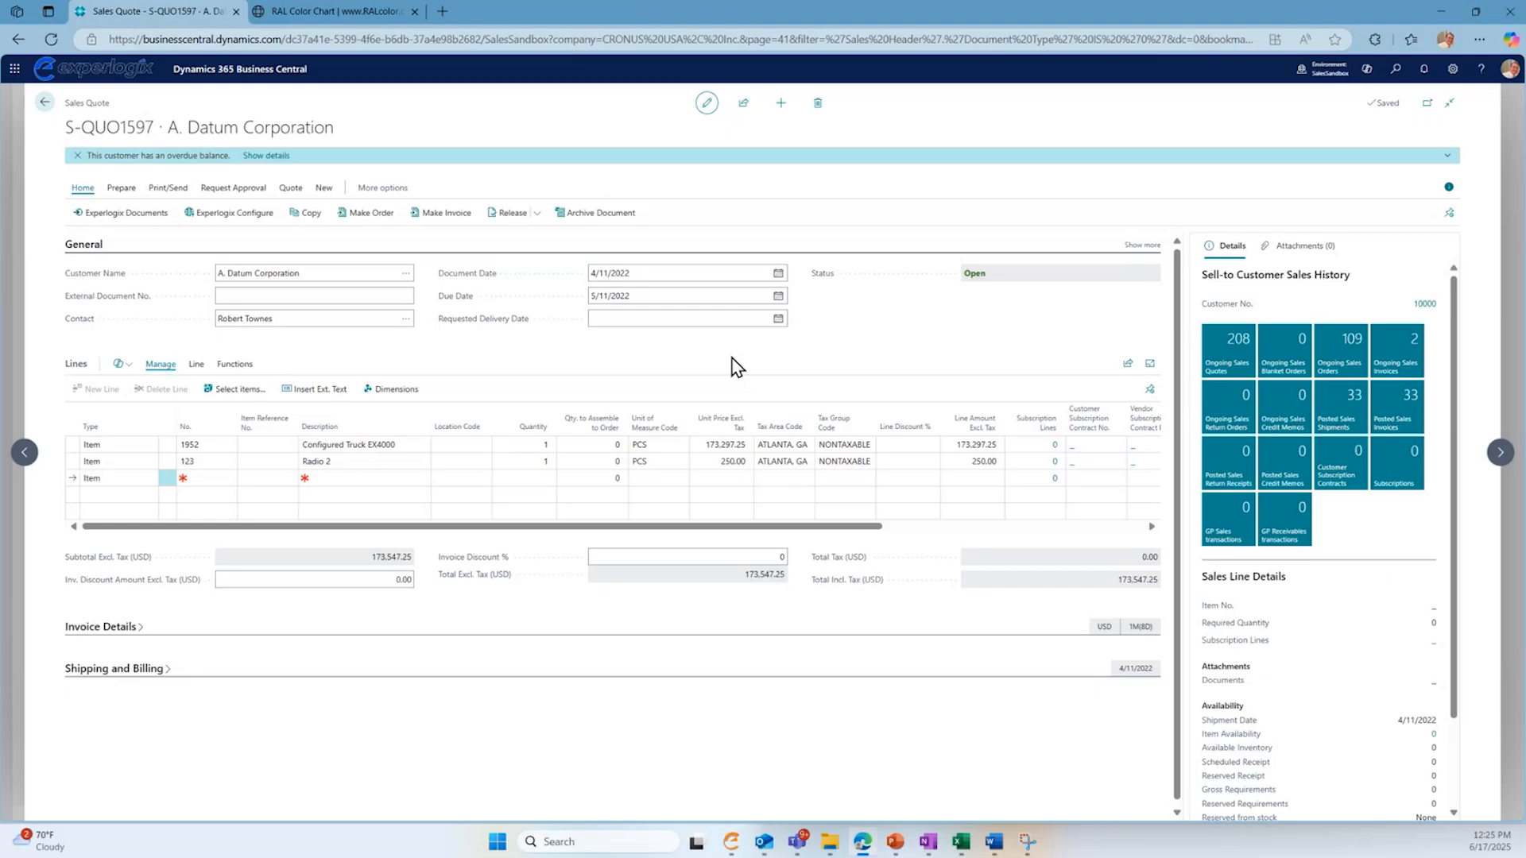
click(128, 220)
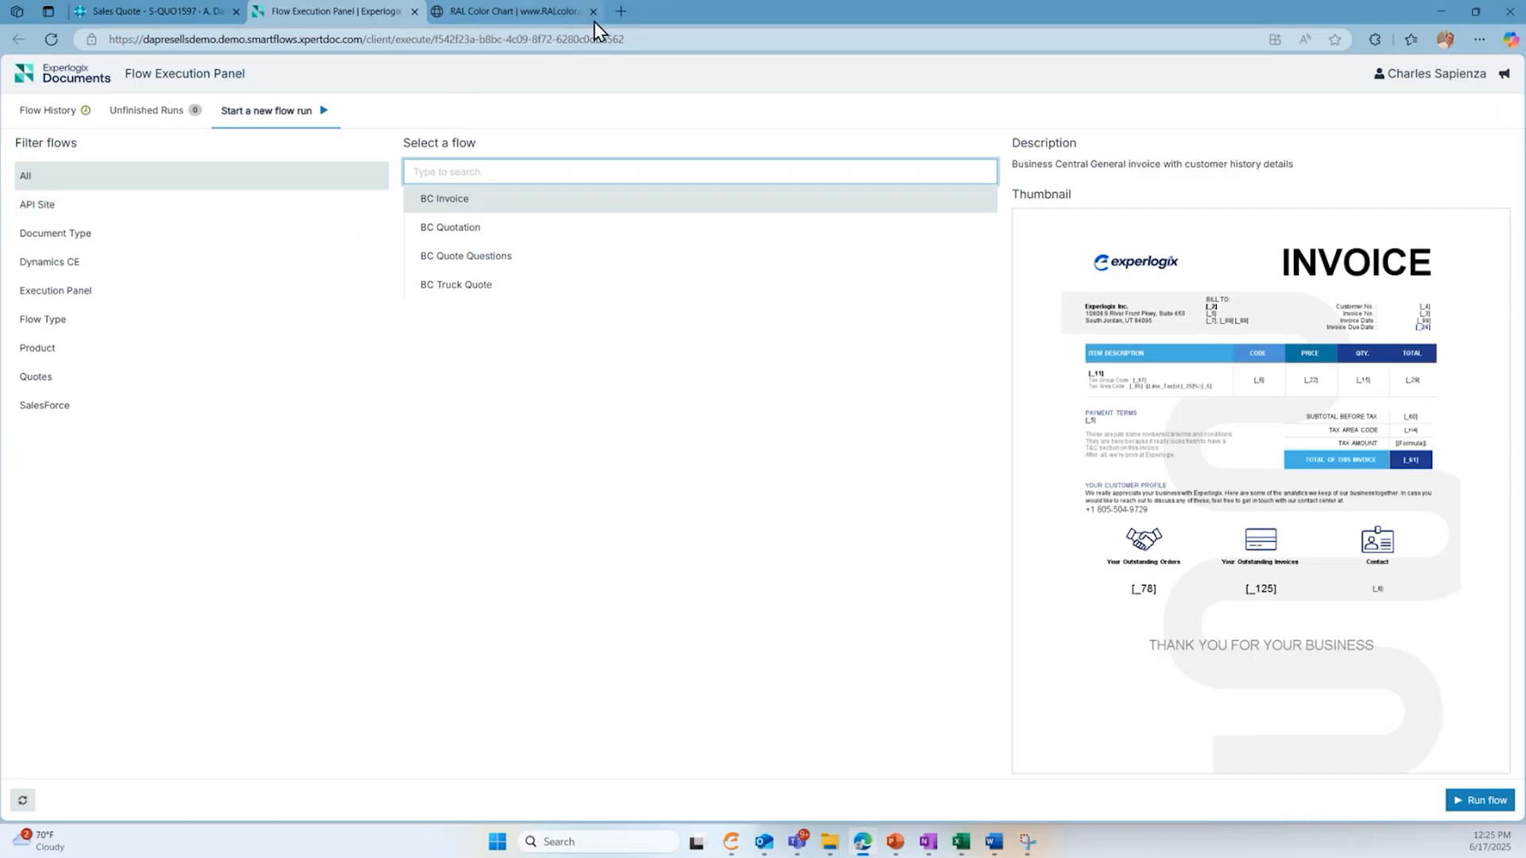
click(594, 12)
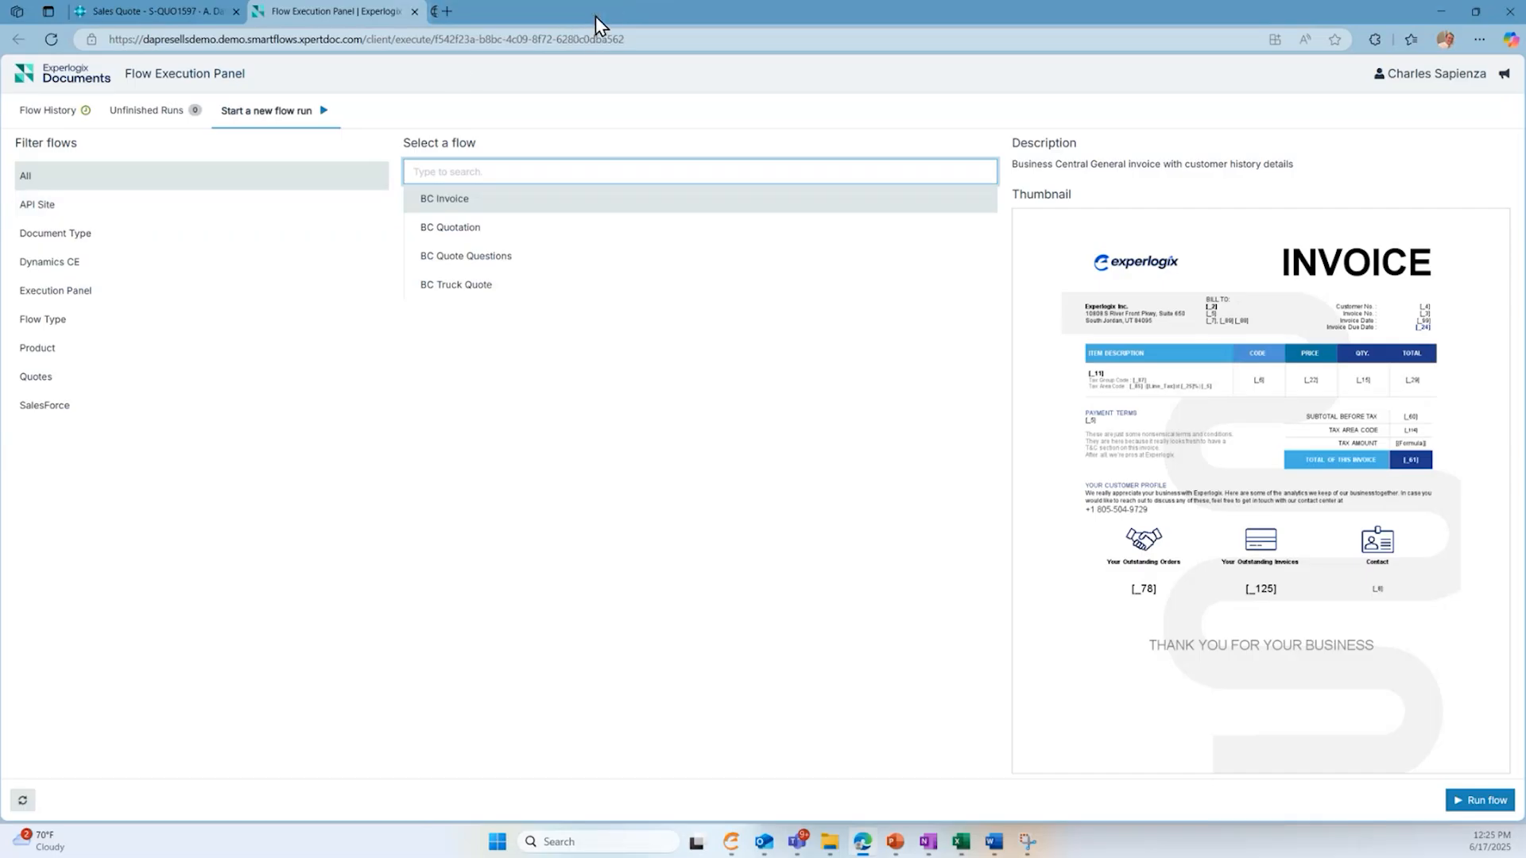
- Run the BC Truck Quote flow for the sales quote, checking the quote while the document is generated
click(548, 294)
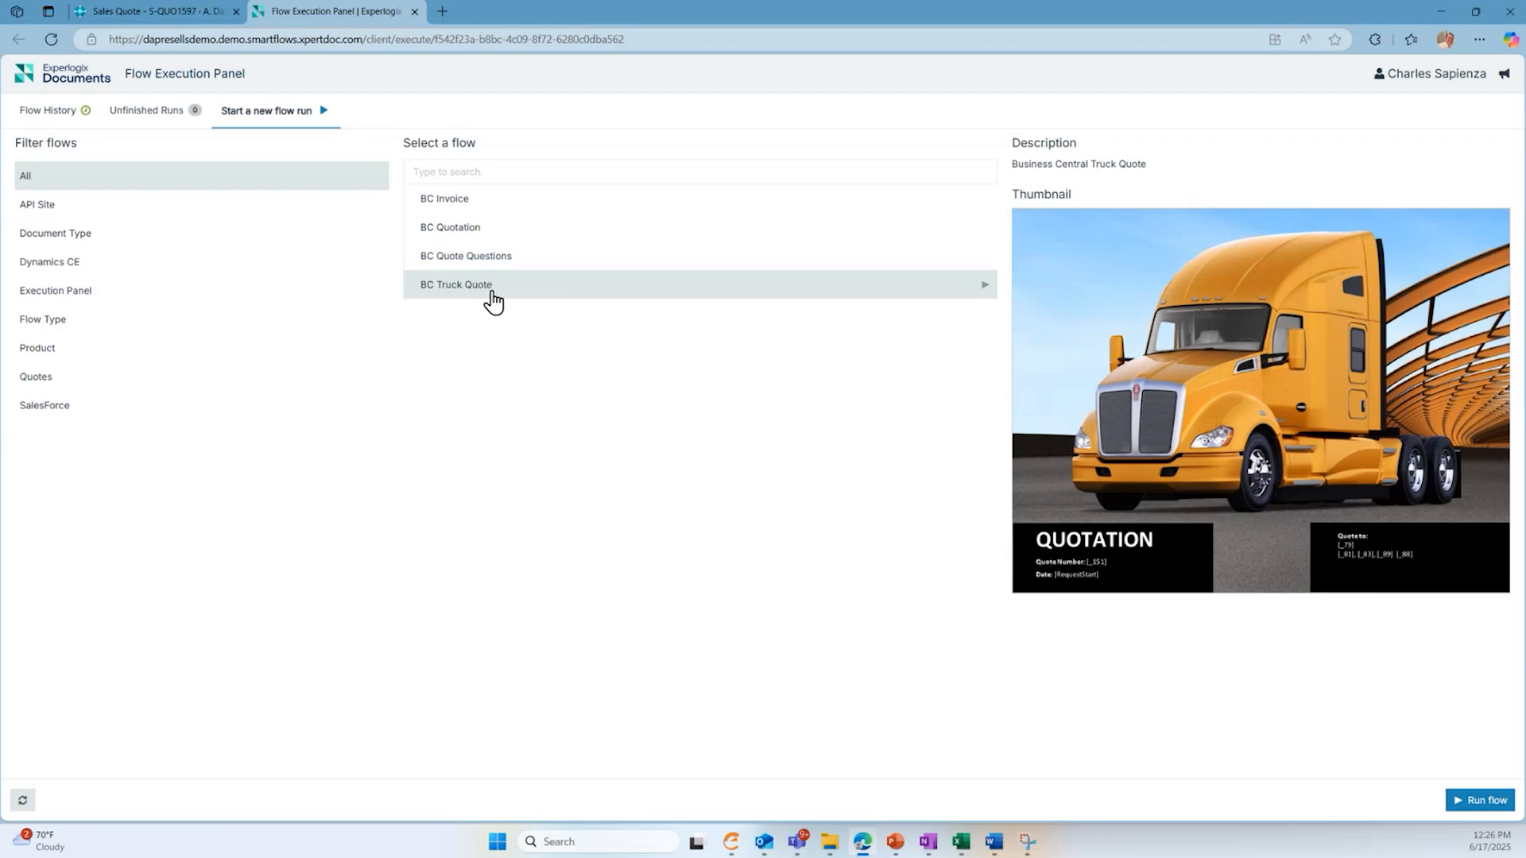
click(1480, 801)
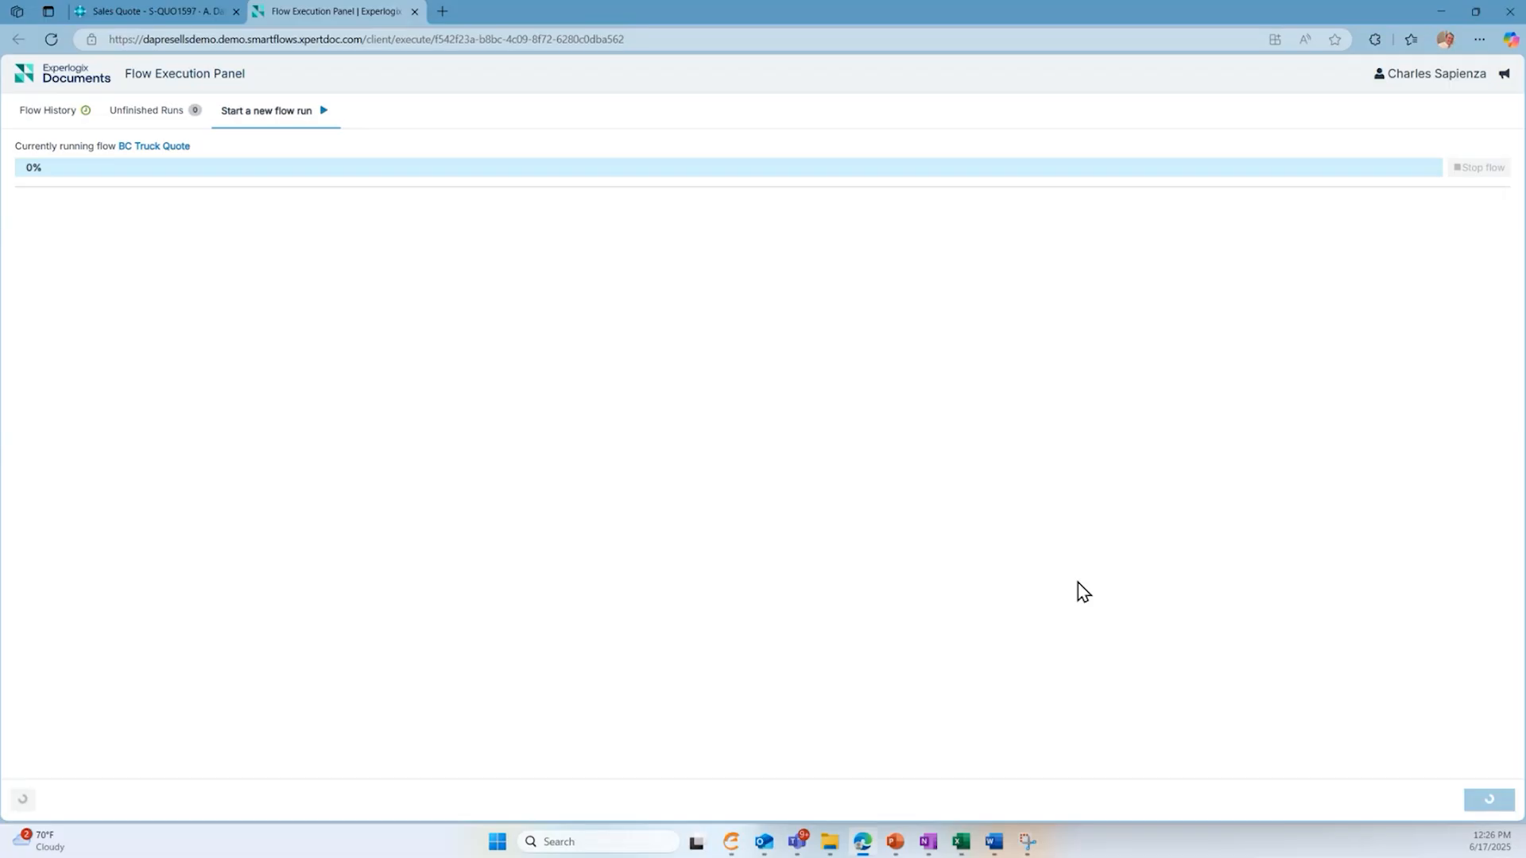
click(149, 12)
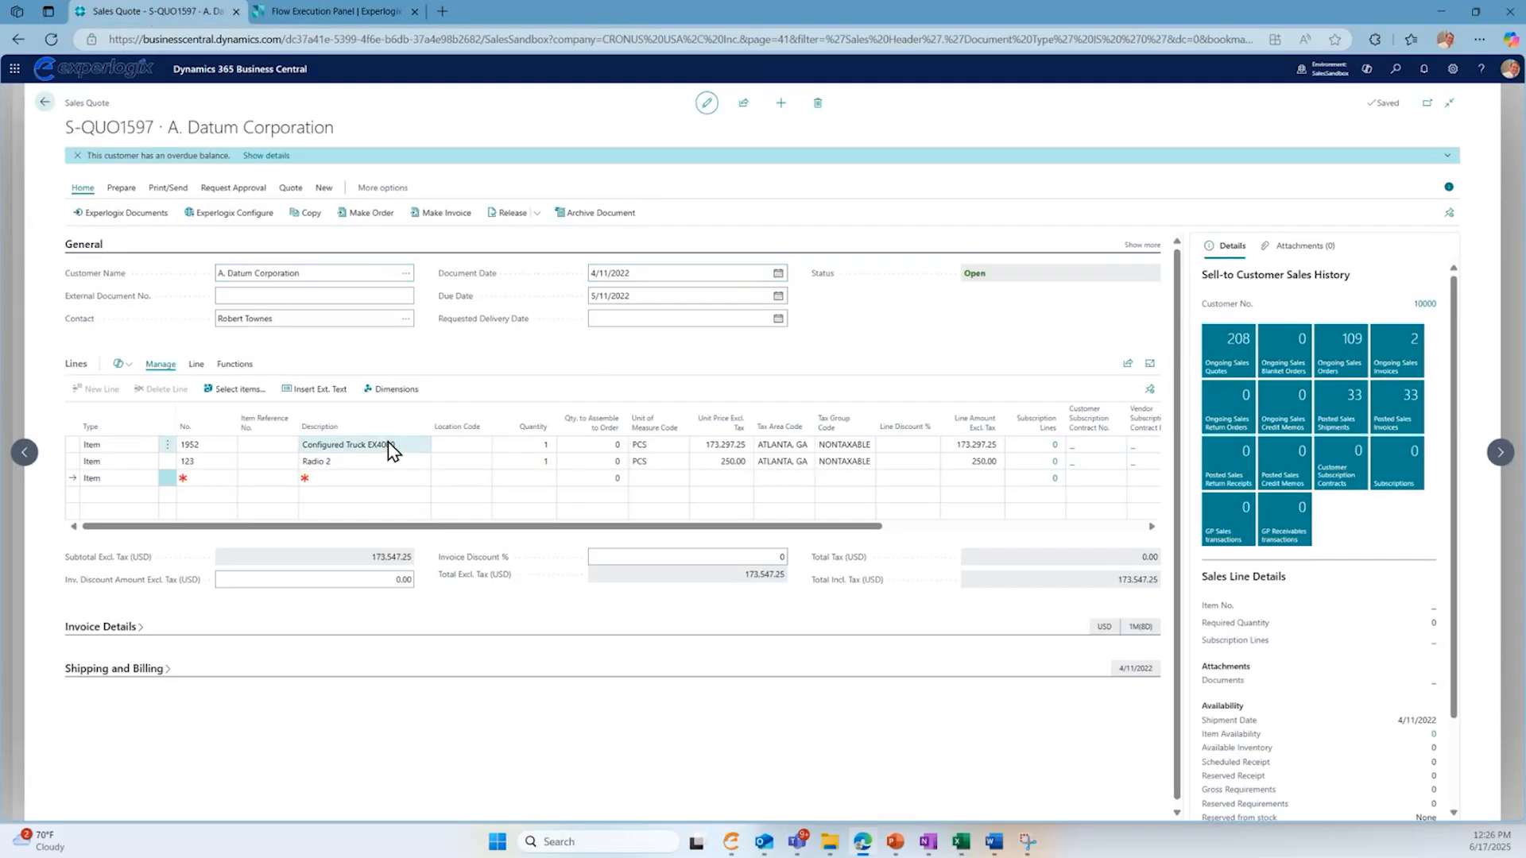
click(321, 13)
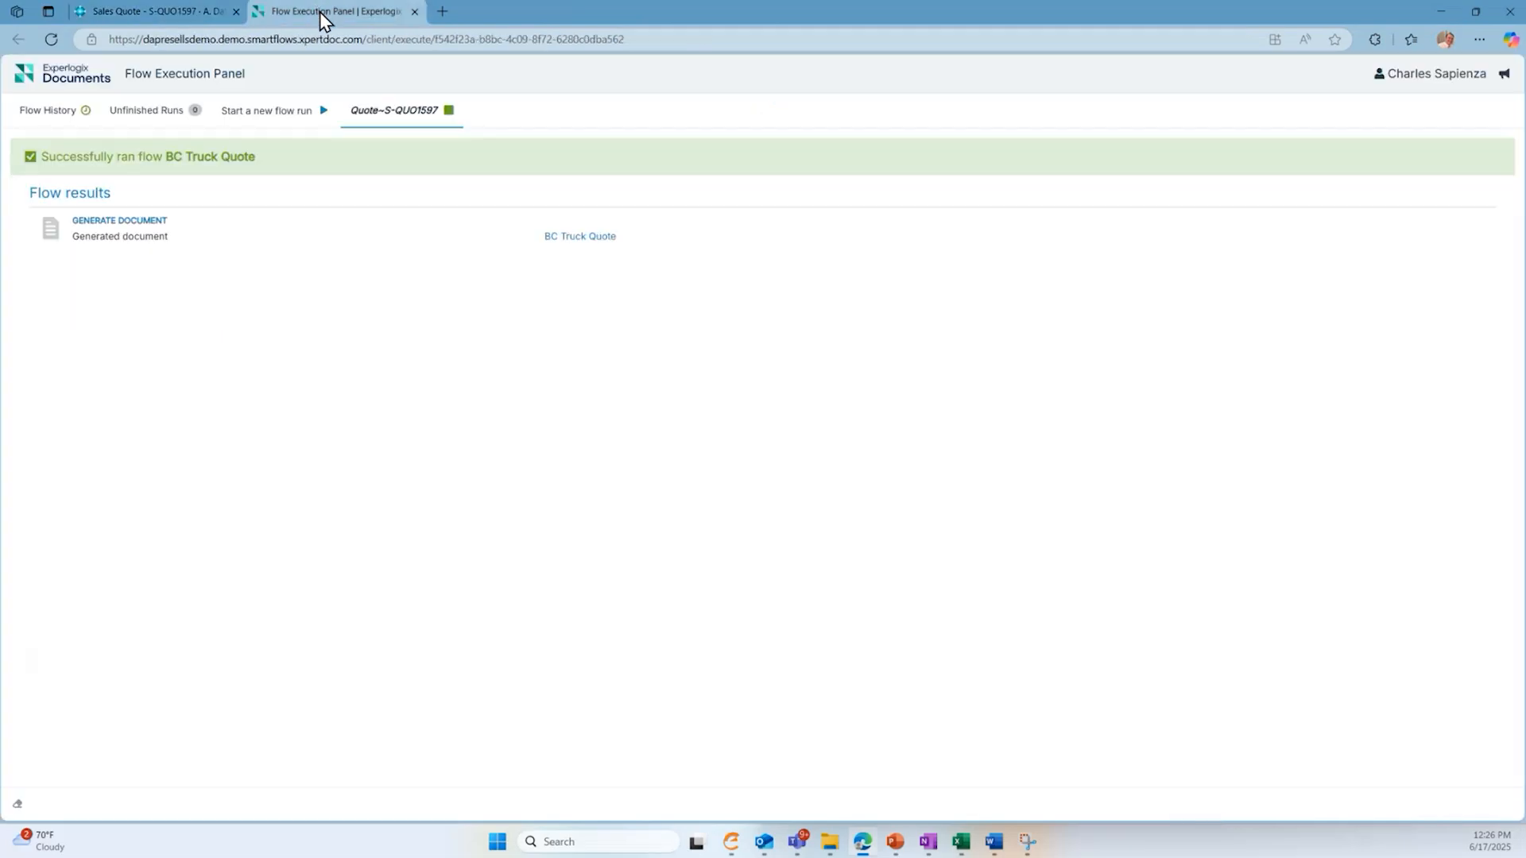
- Open the generated BC Truck Quote PDF and review its cover, cover letter and investment summary
click(573, 239)
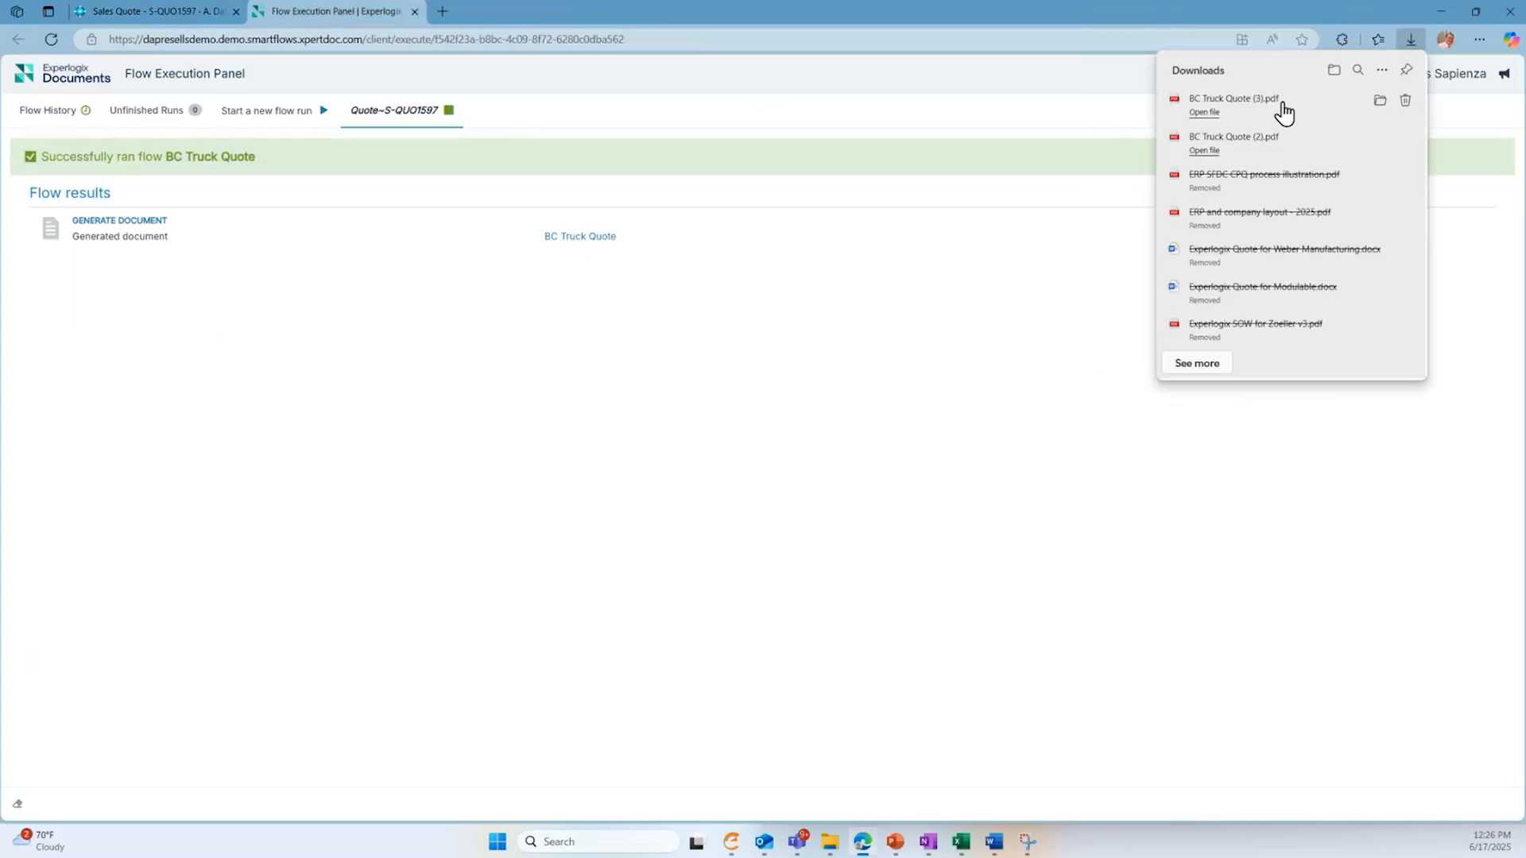
click(1232, 101)
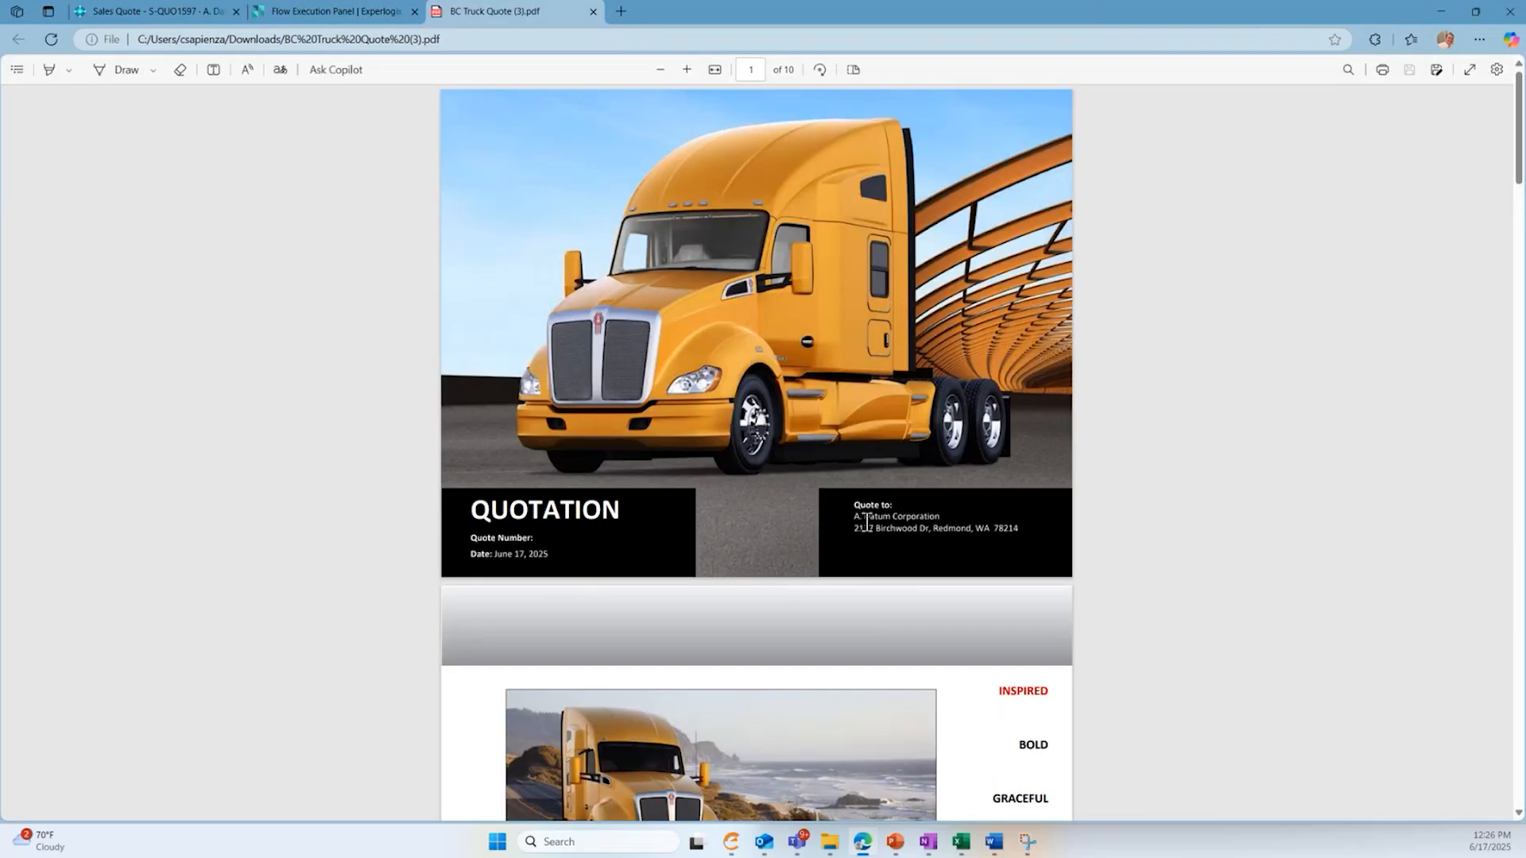
scroll(860, 517, down, 10)
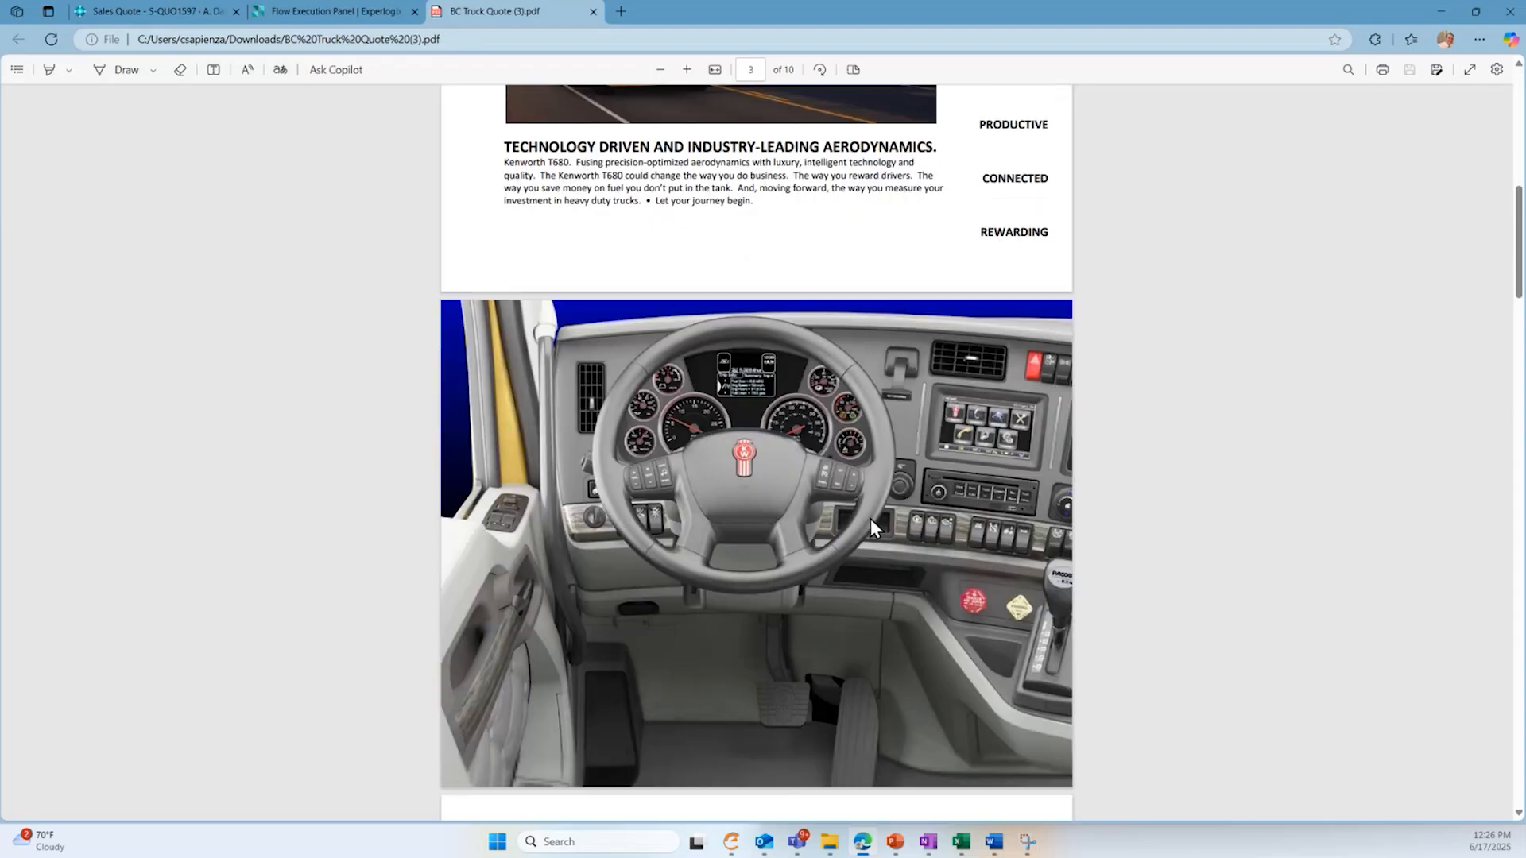
scroll(751, 319, down, 3)
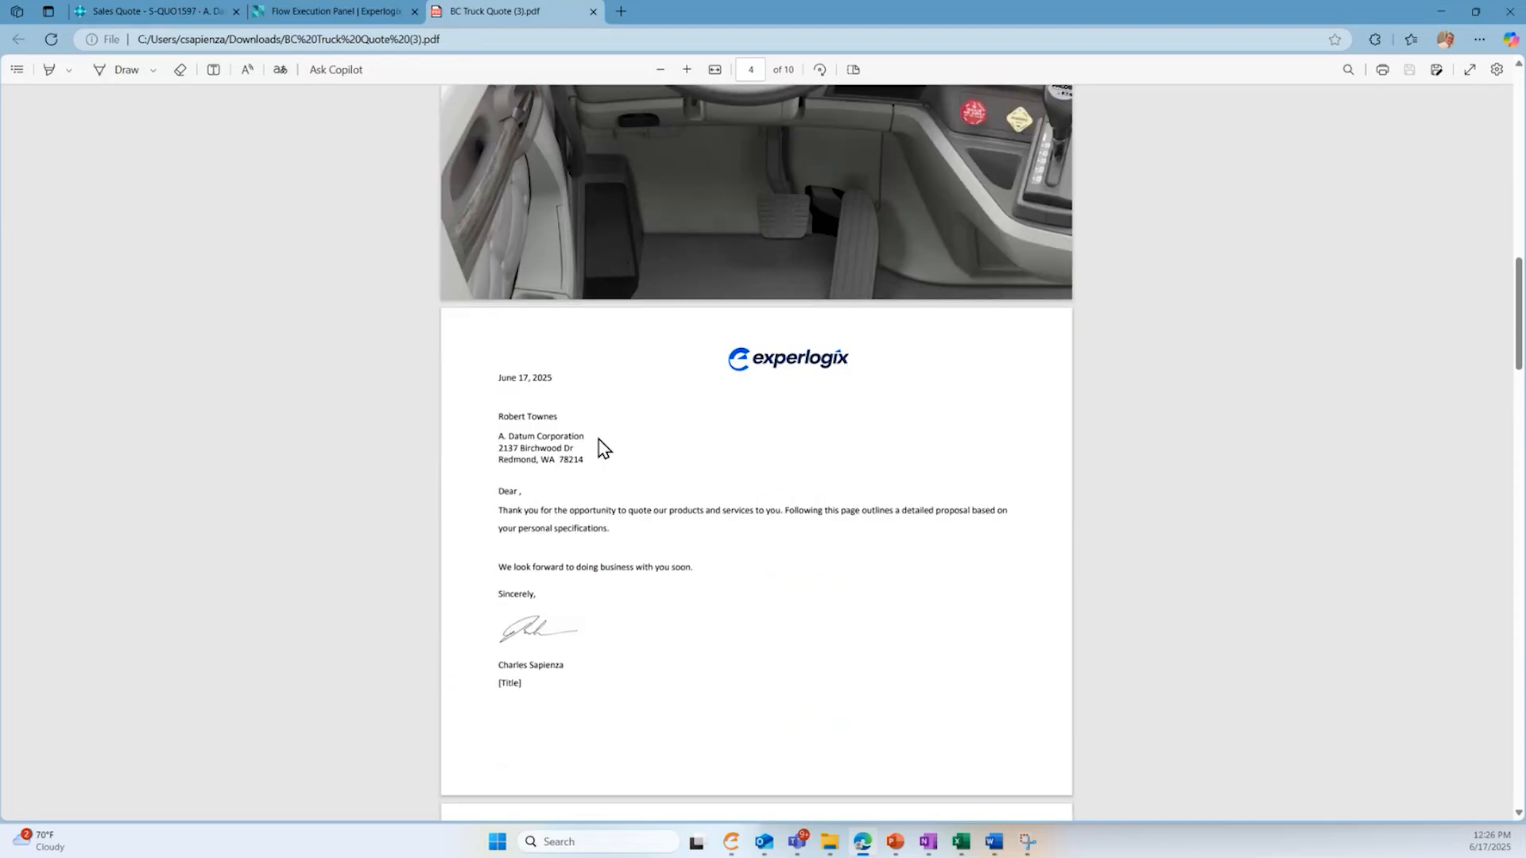
scroll(599, 443, down, 4)
scroll(617, 450, down, 2)
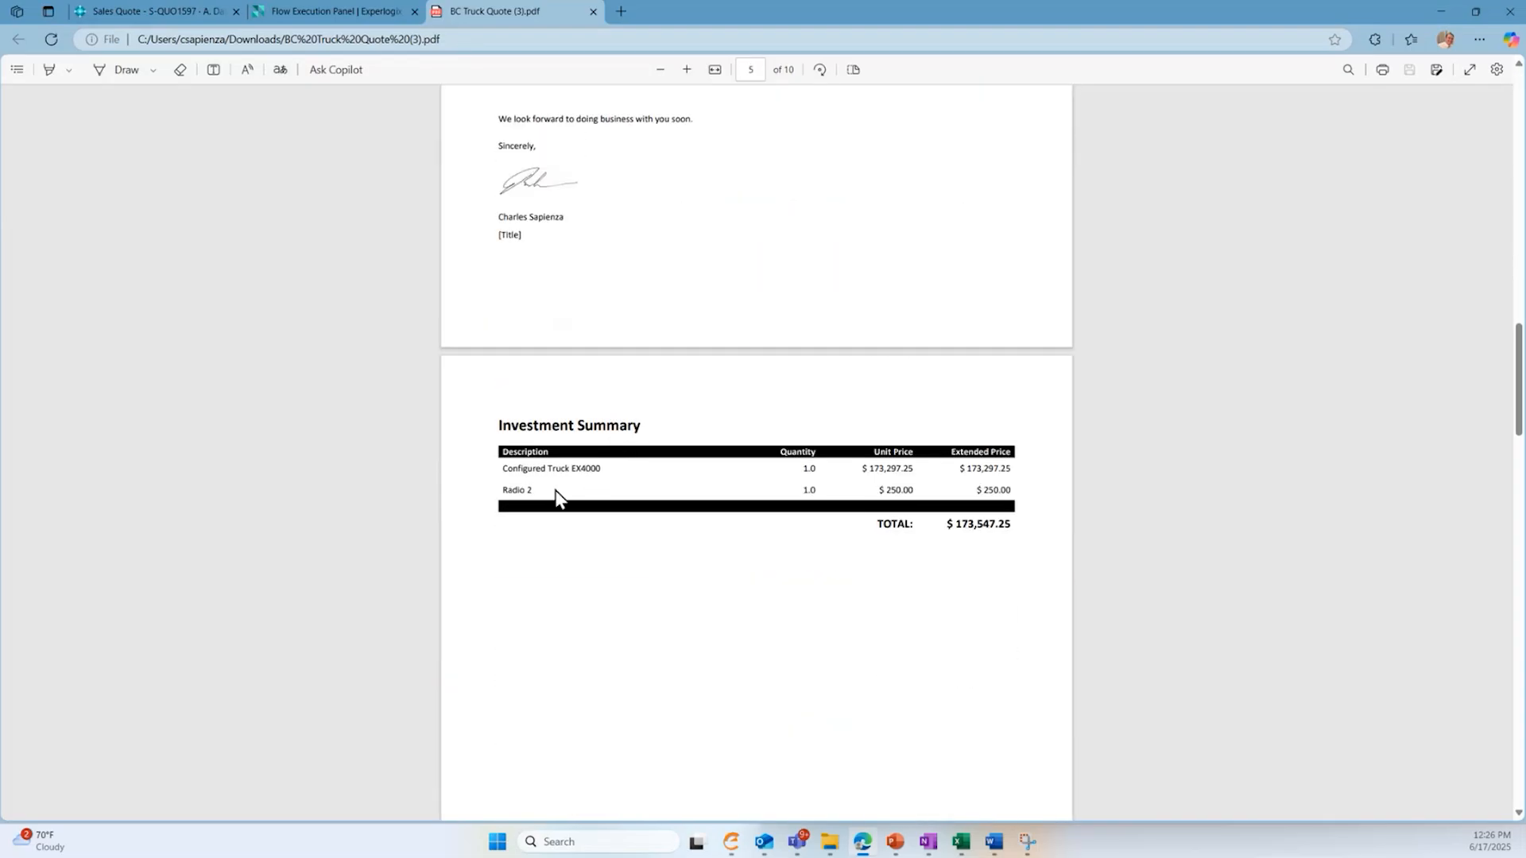
scroll(808, 475, down, 2)
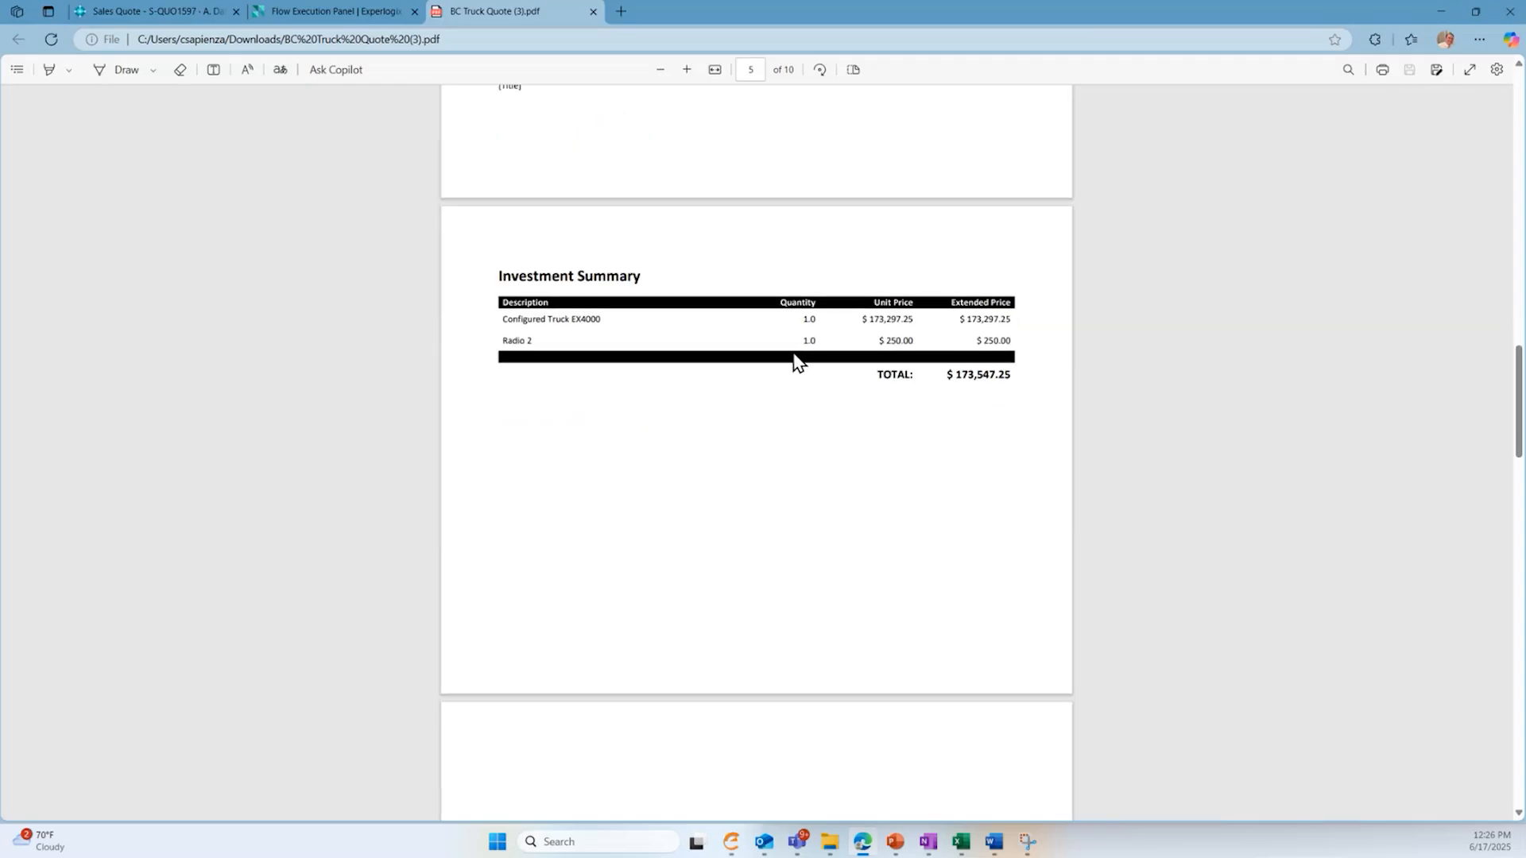
scroll(803, 378, up, 1)
scroll(851, 443, up, 1)
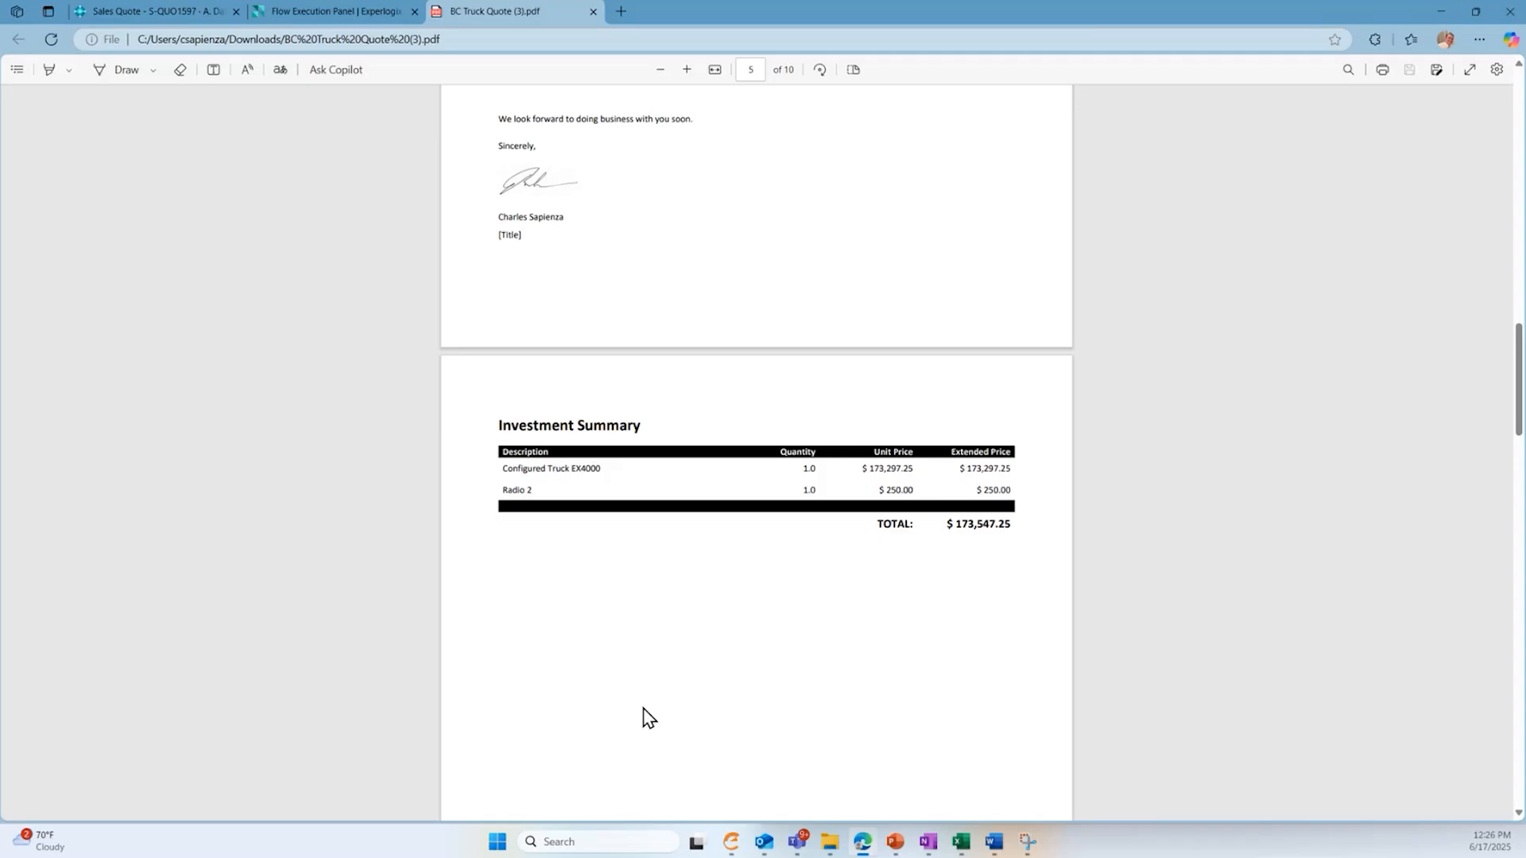
- Return to the A. Datum Corporation sales quote in Business Central and try to convert it to an order
click(202, 17)
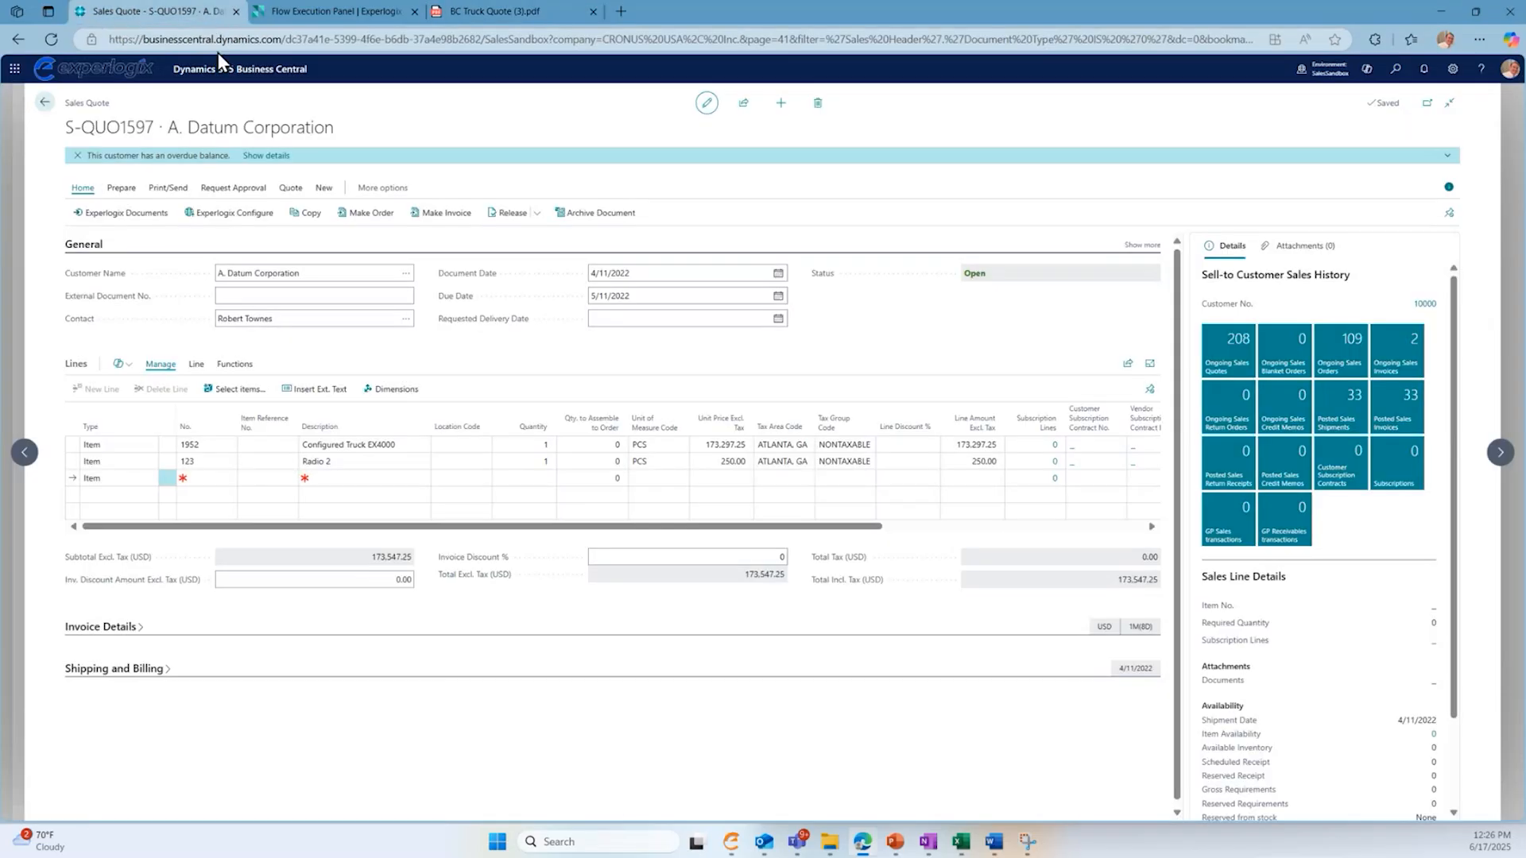
click(373, 228)
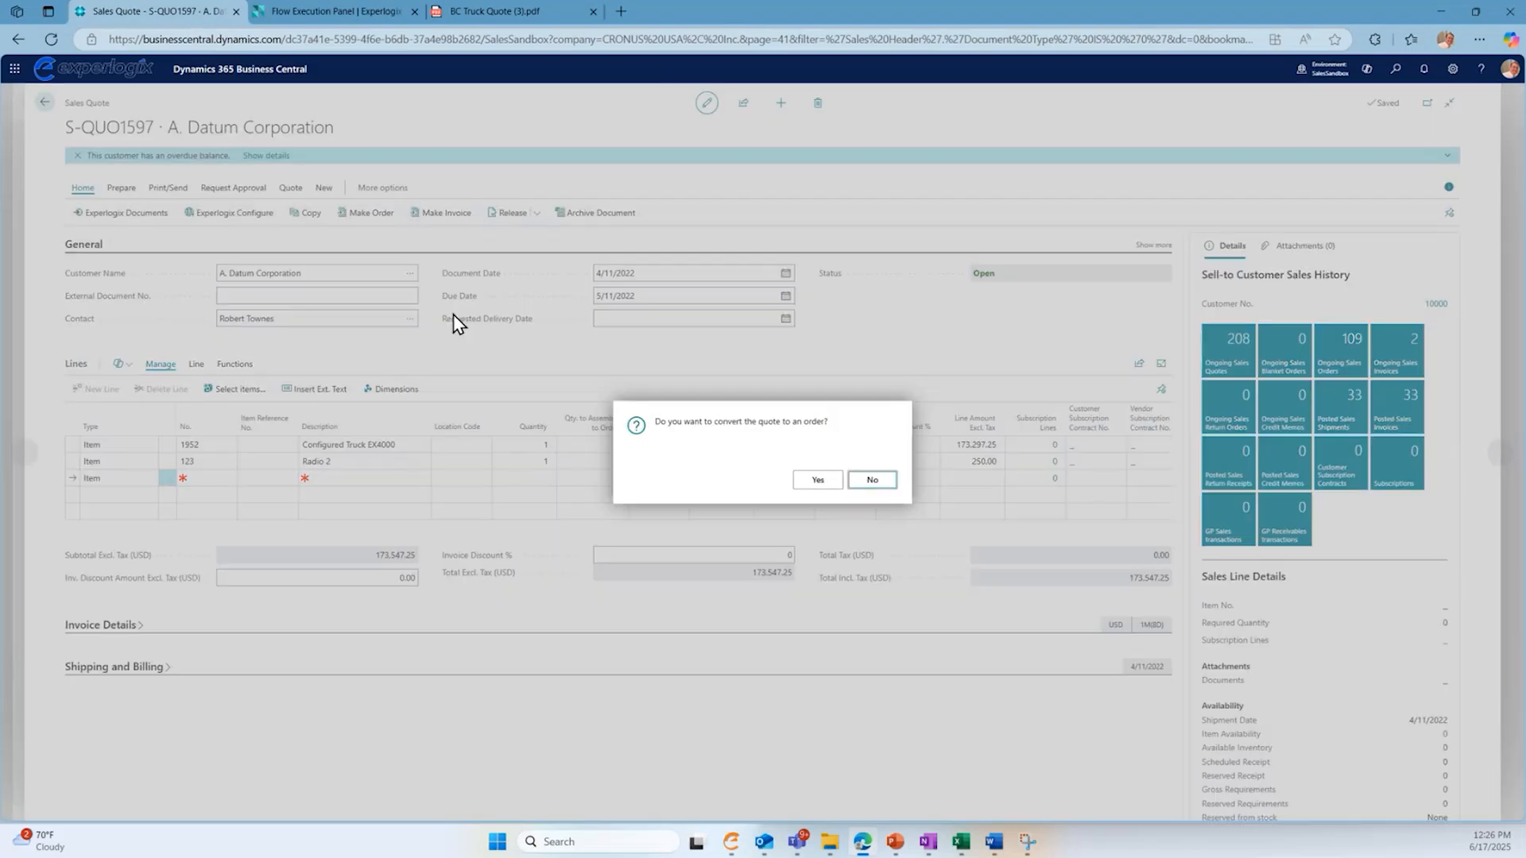
click(830, 482)
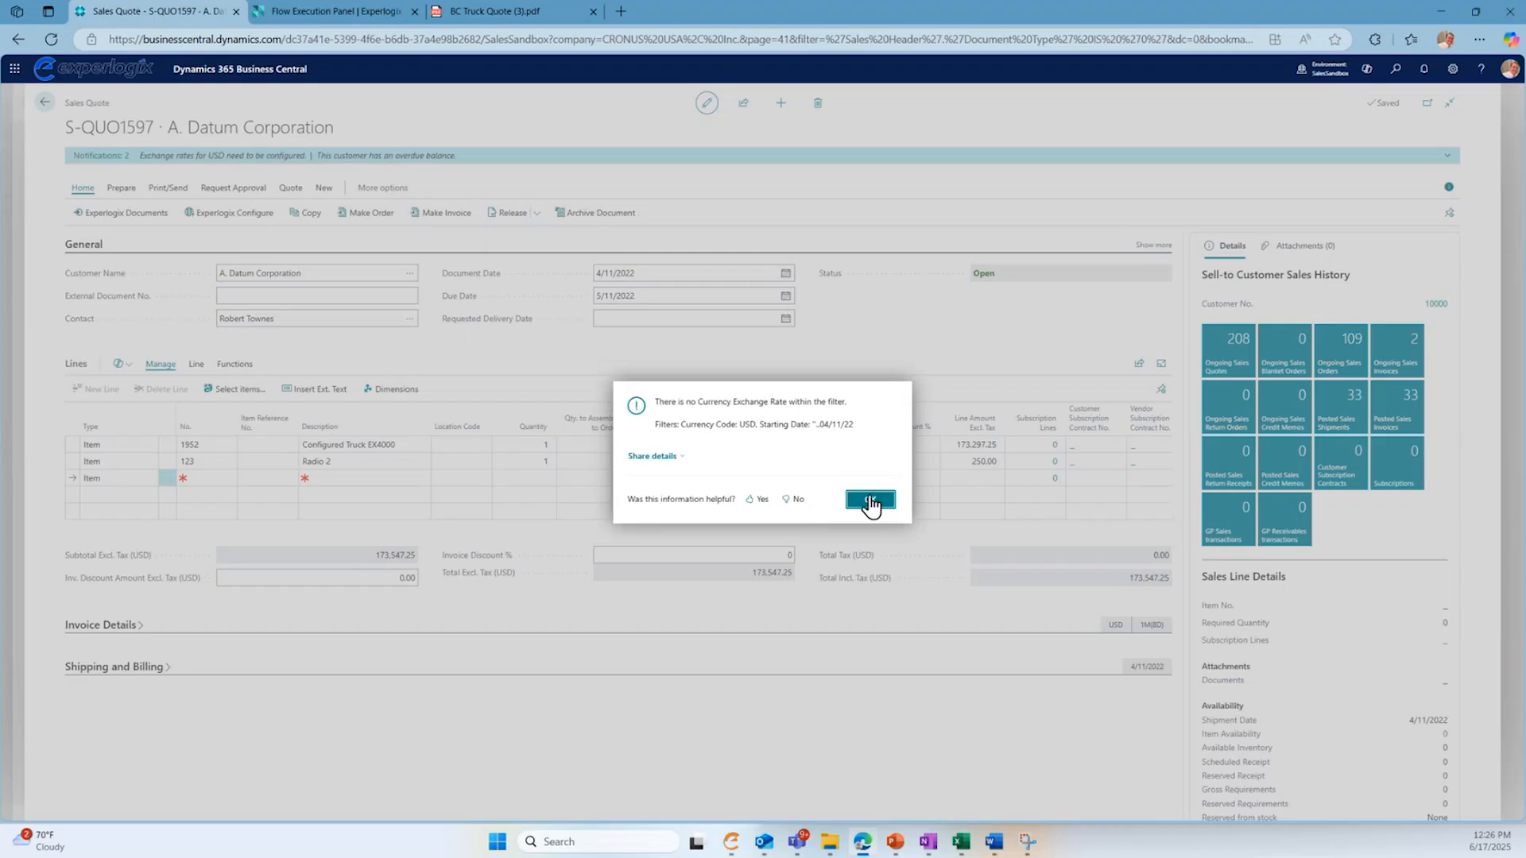
click(868, 501)
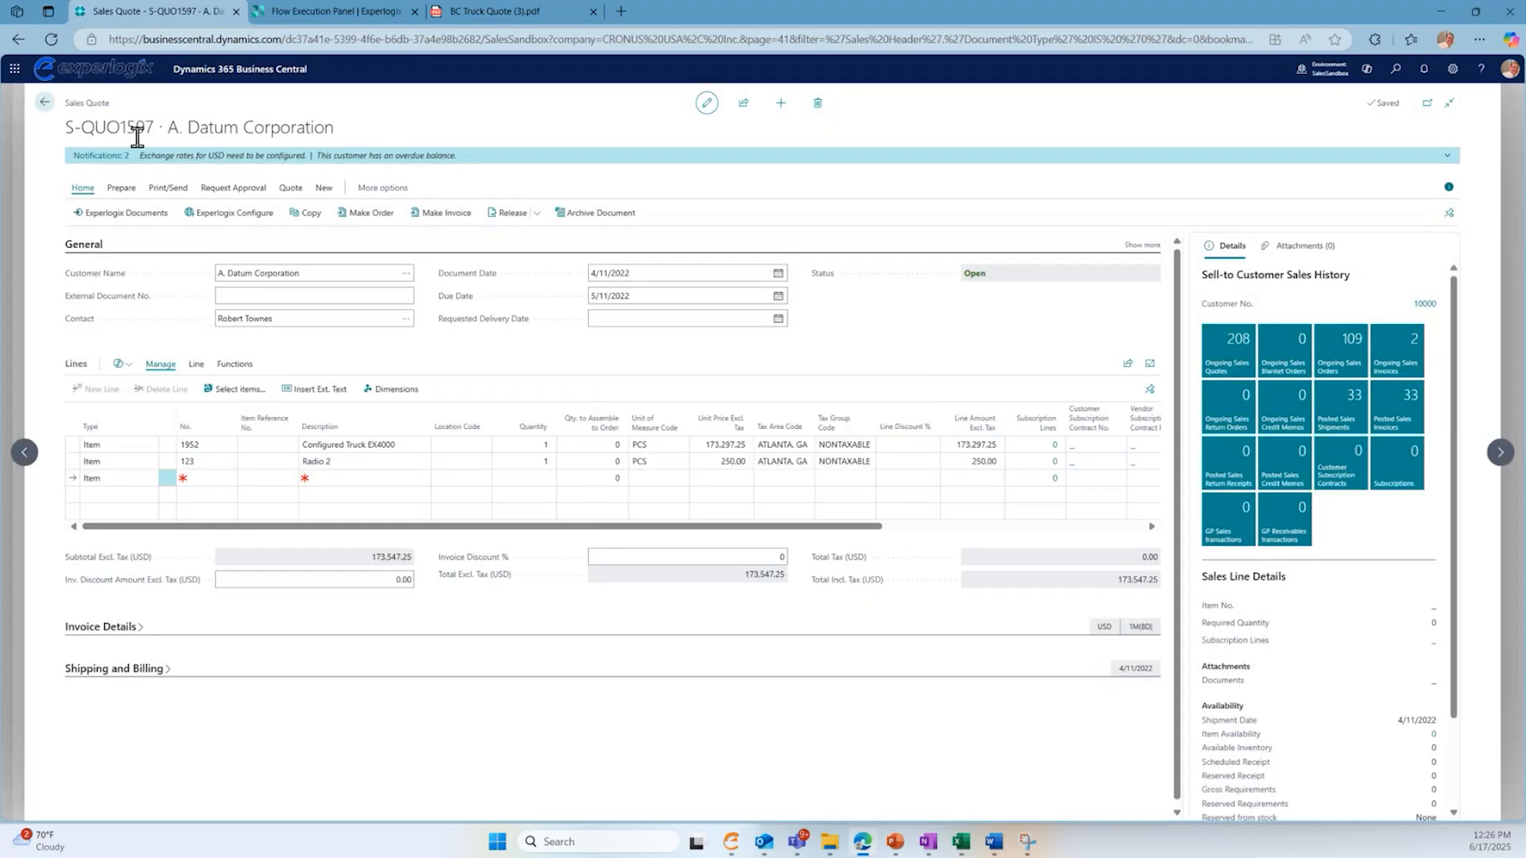
click(380, 226)
click(828, 482)
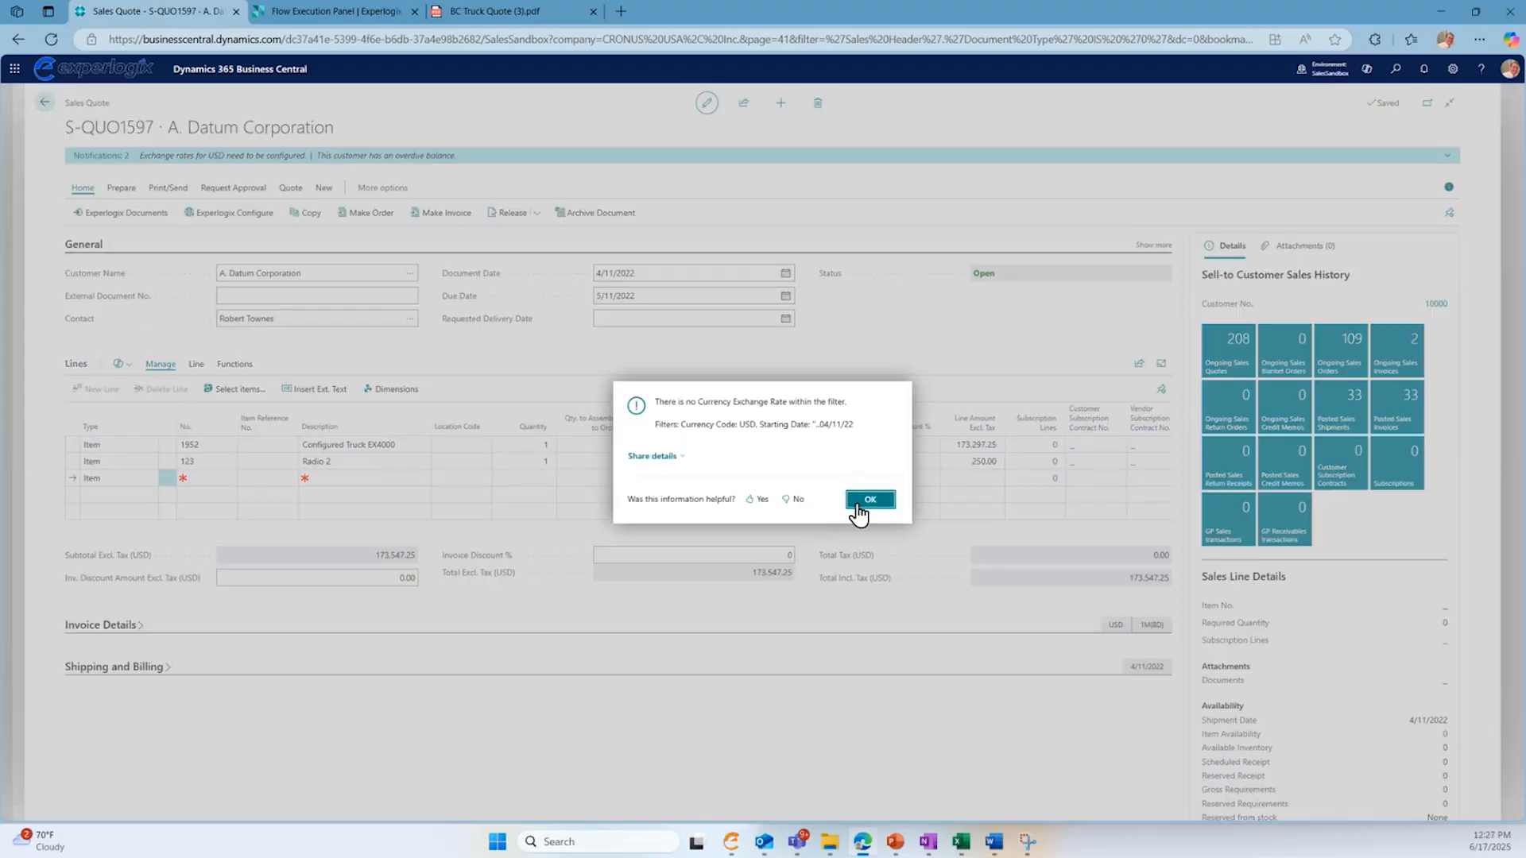
click(859, 513)
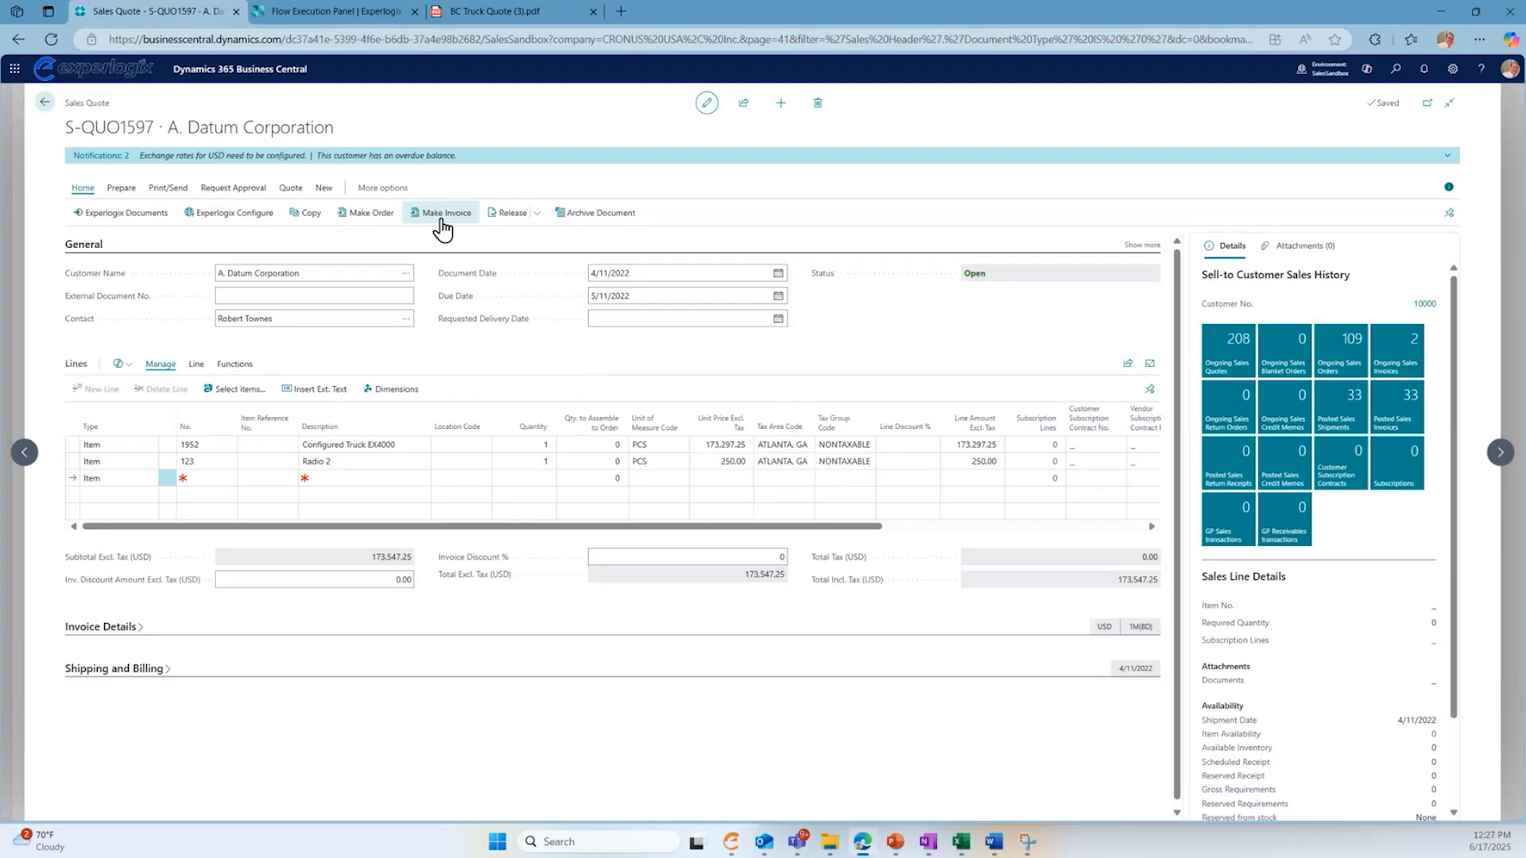
- Create a new sales quote for the customer Forest Wholesales
click(47, 103)
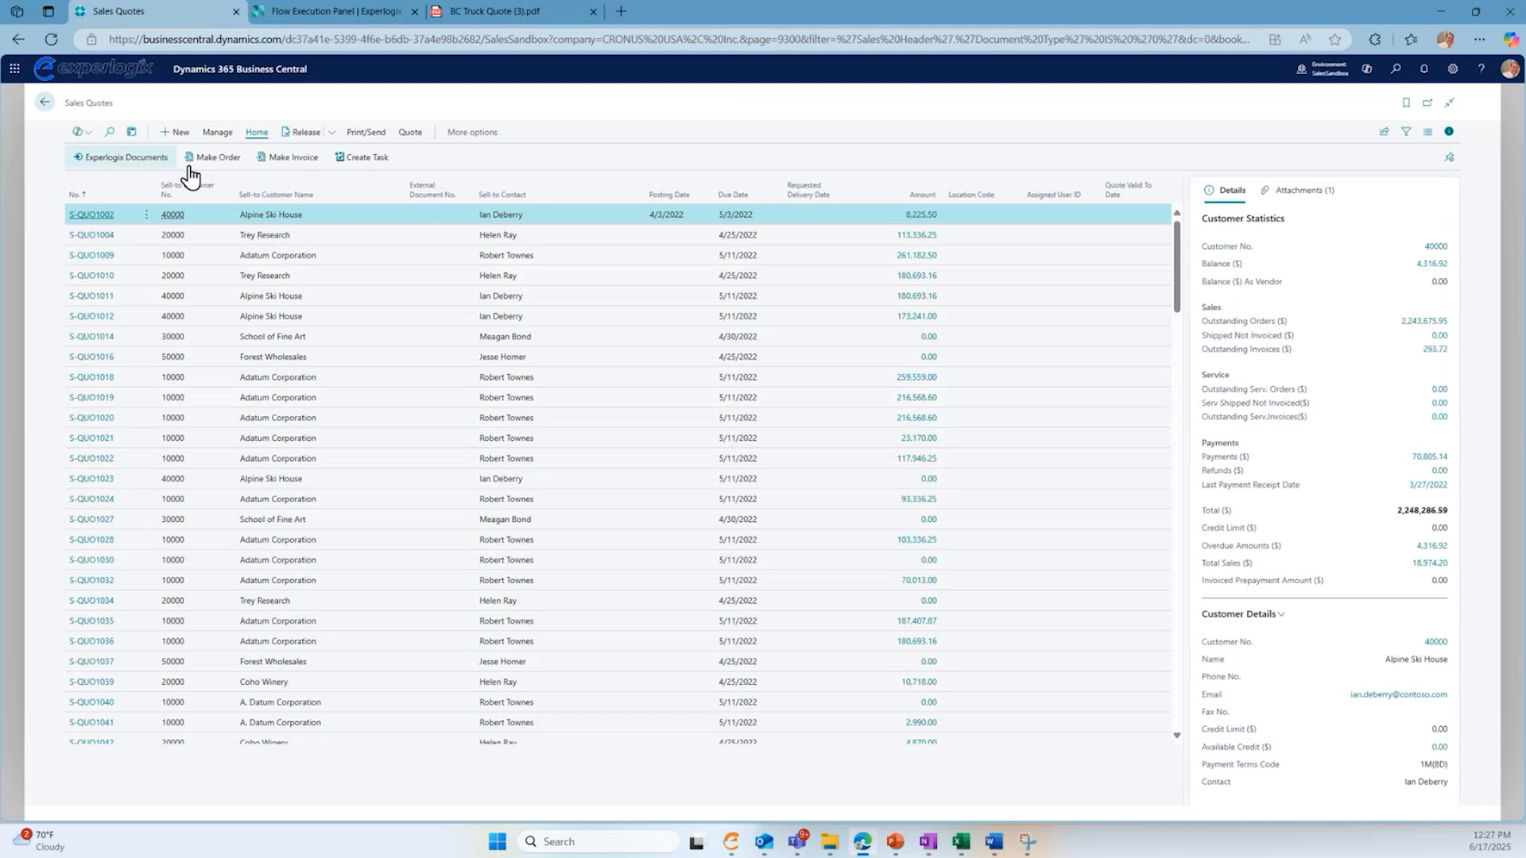
click(182, 133)
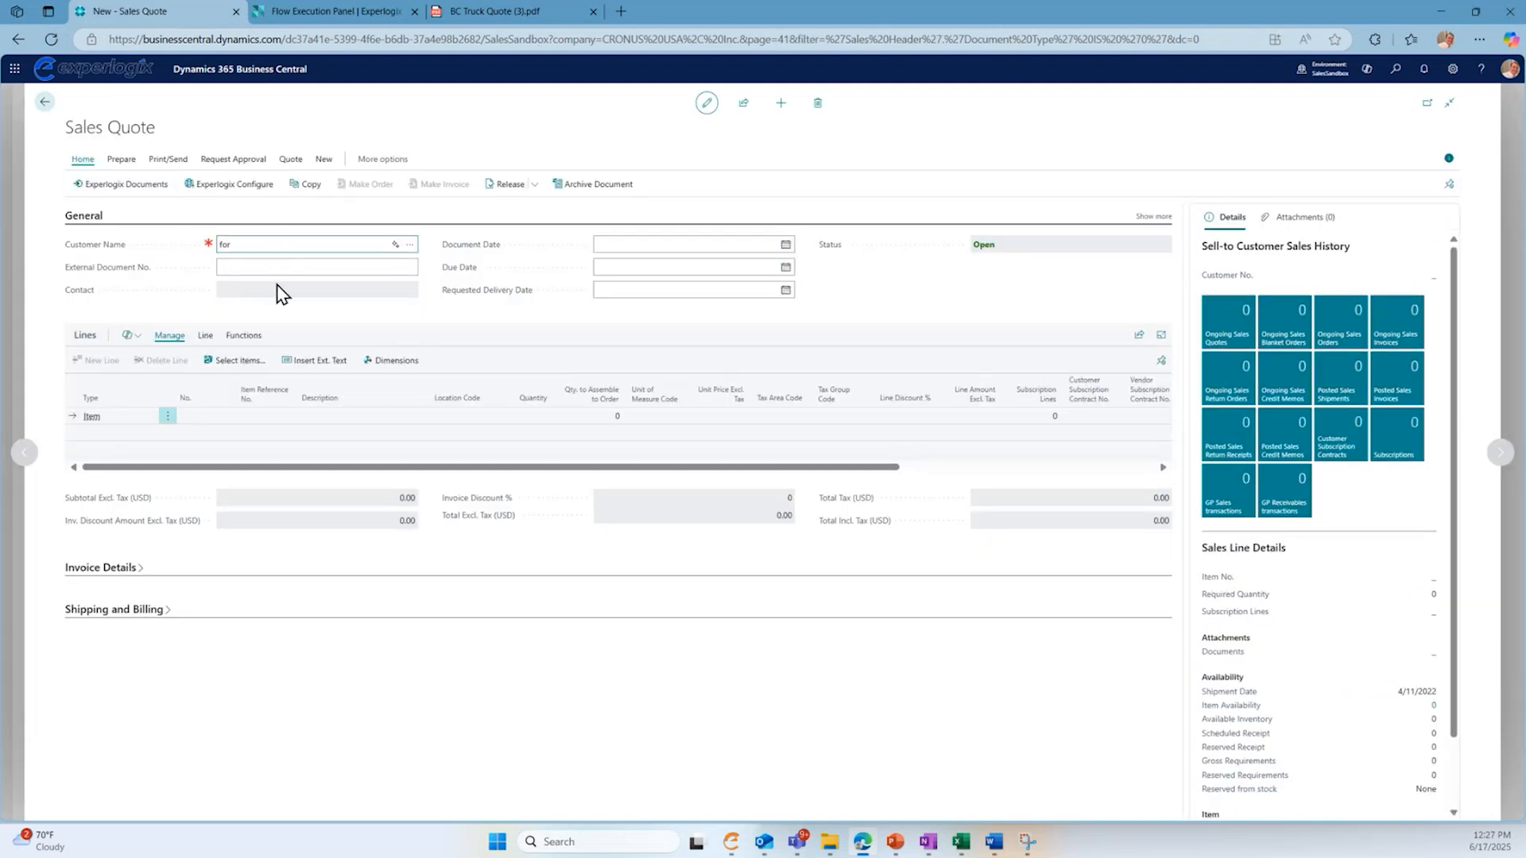
text(forest)
key(Tab)
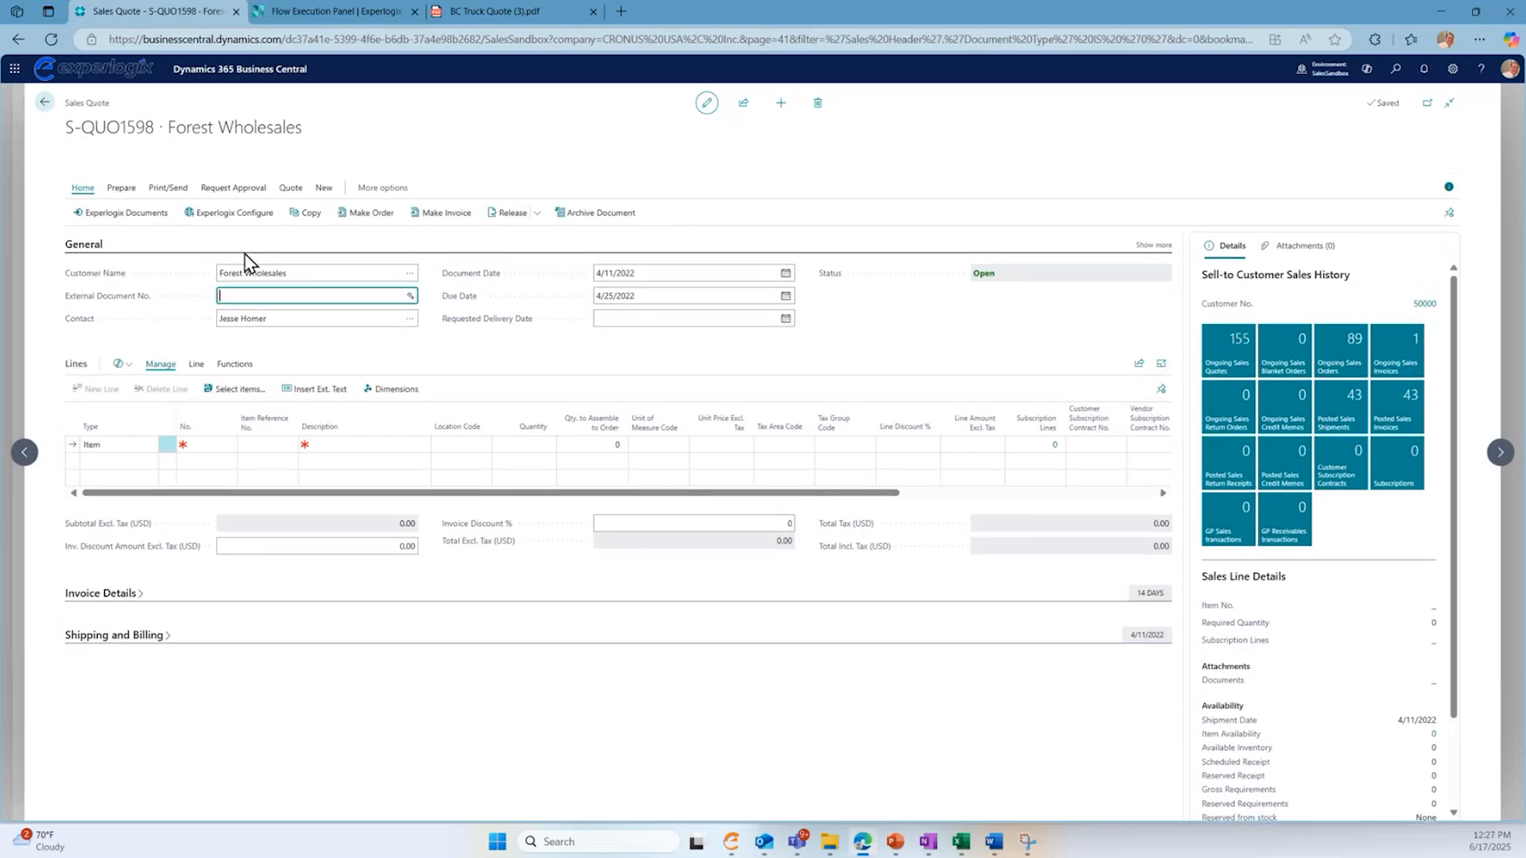
- Launch the configurator from the new quote, close the finished flow and PDF pages, and choose the Field Service model
click(324, 189)
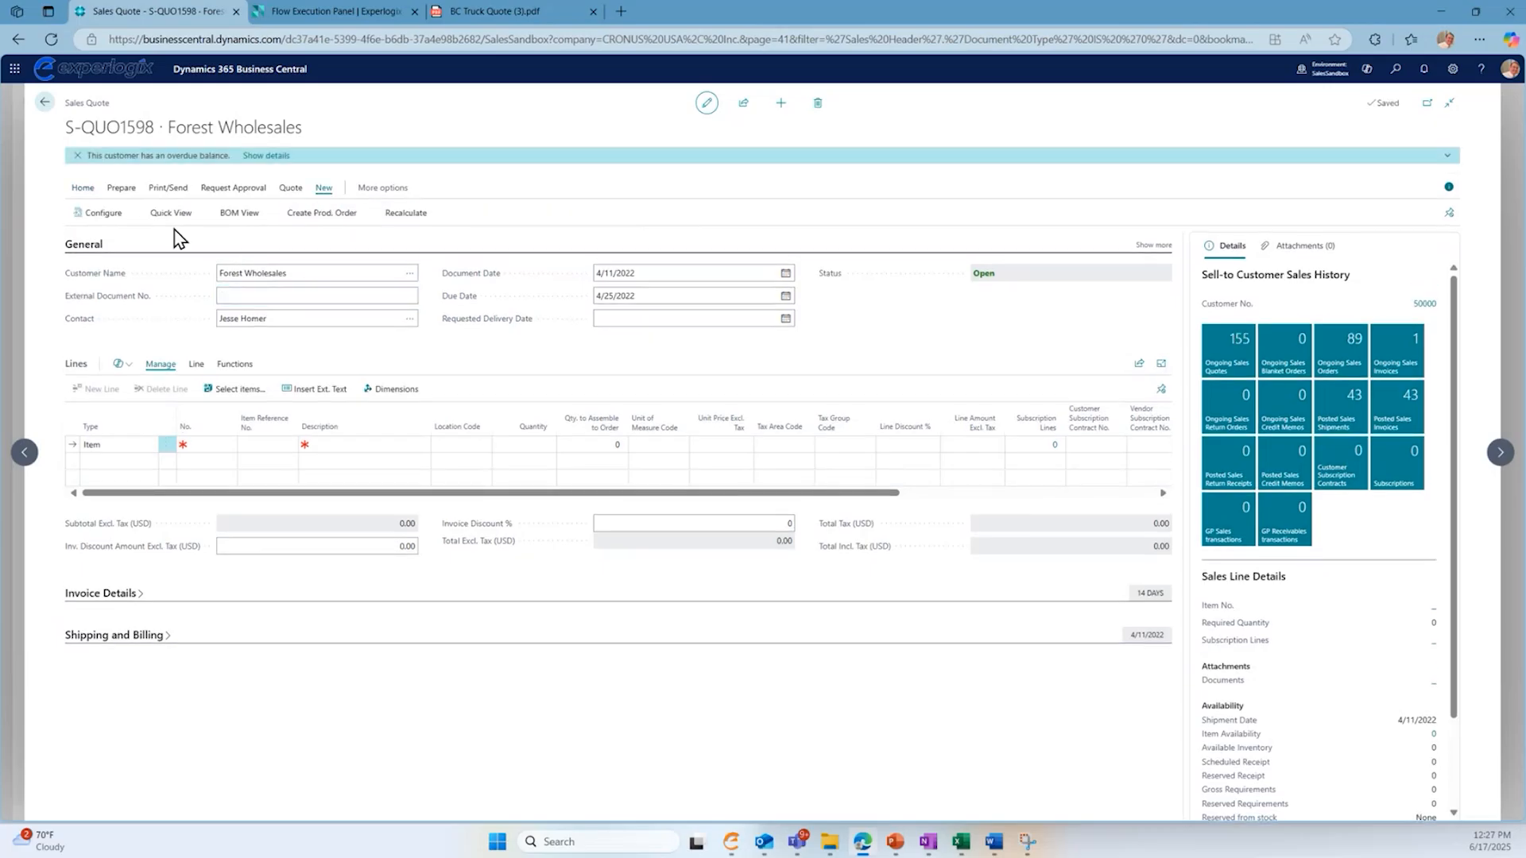
click(114, 219)
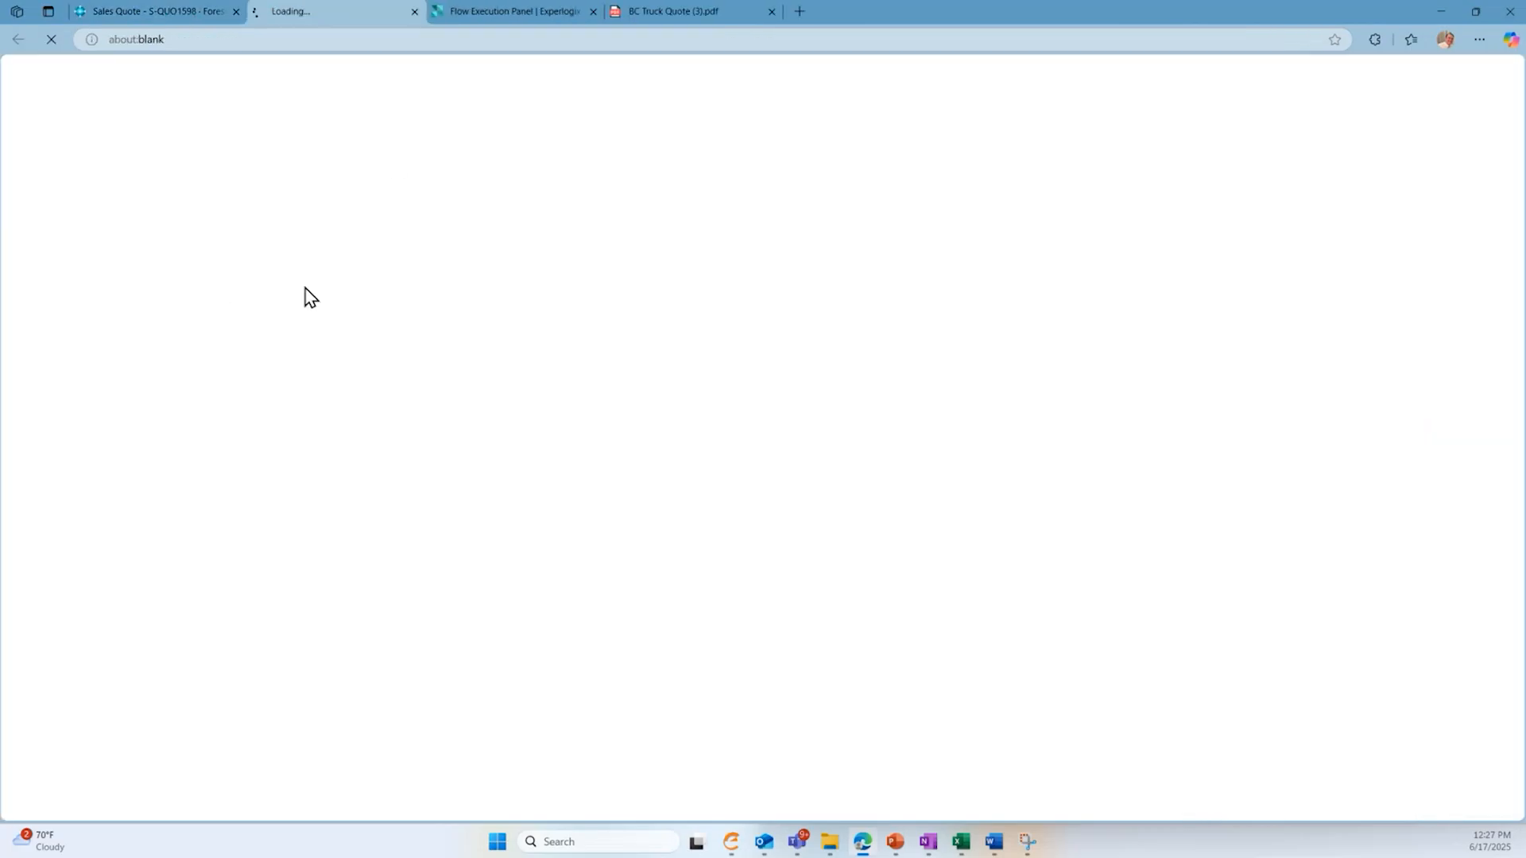
click(594, 12)
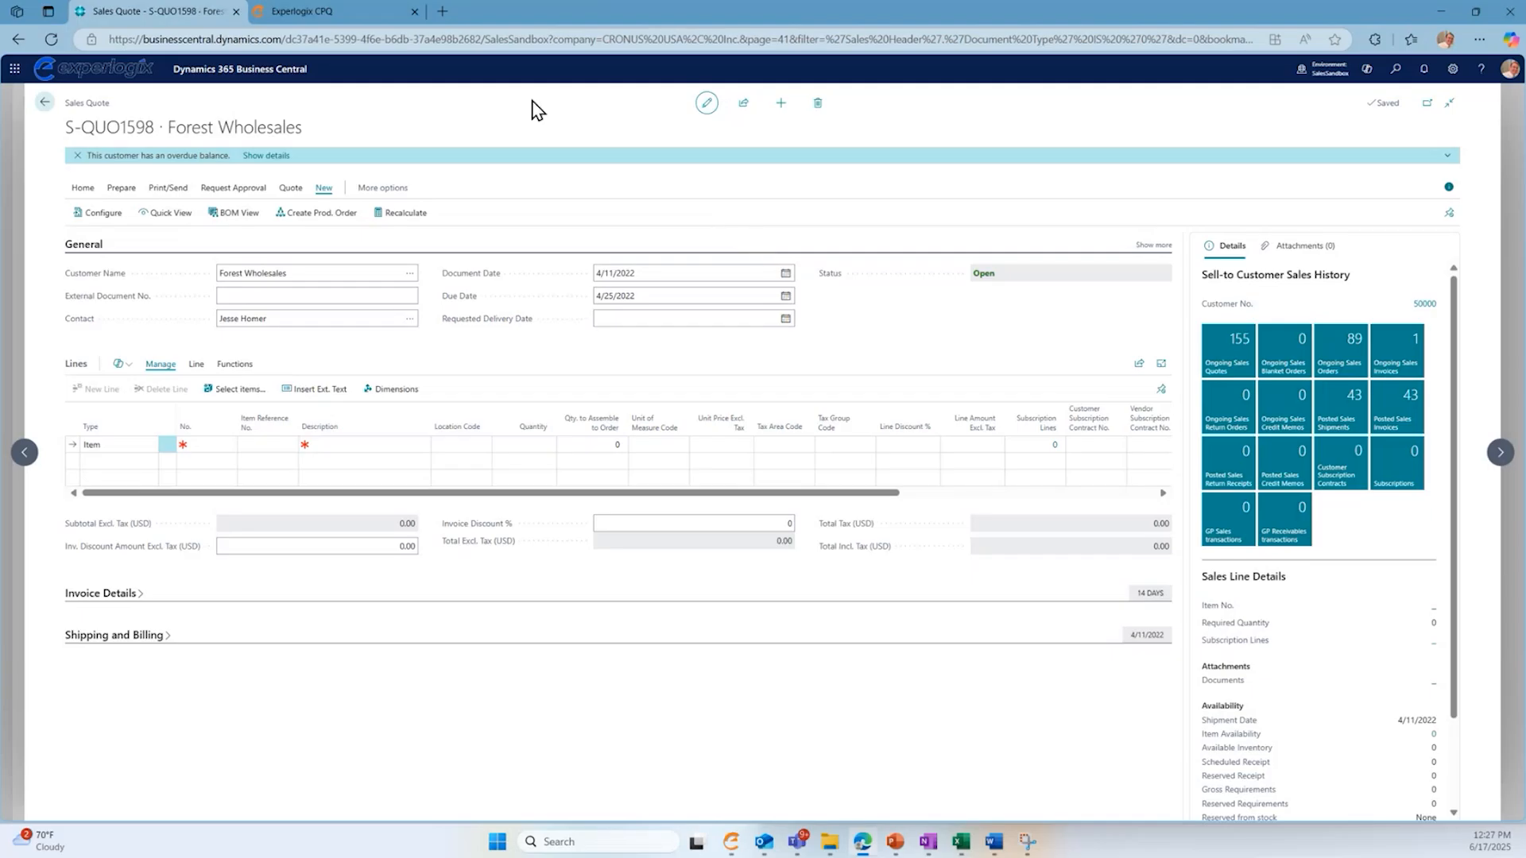
click(355, 16)
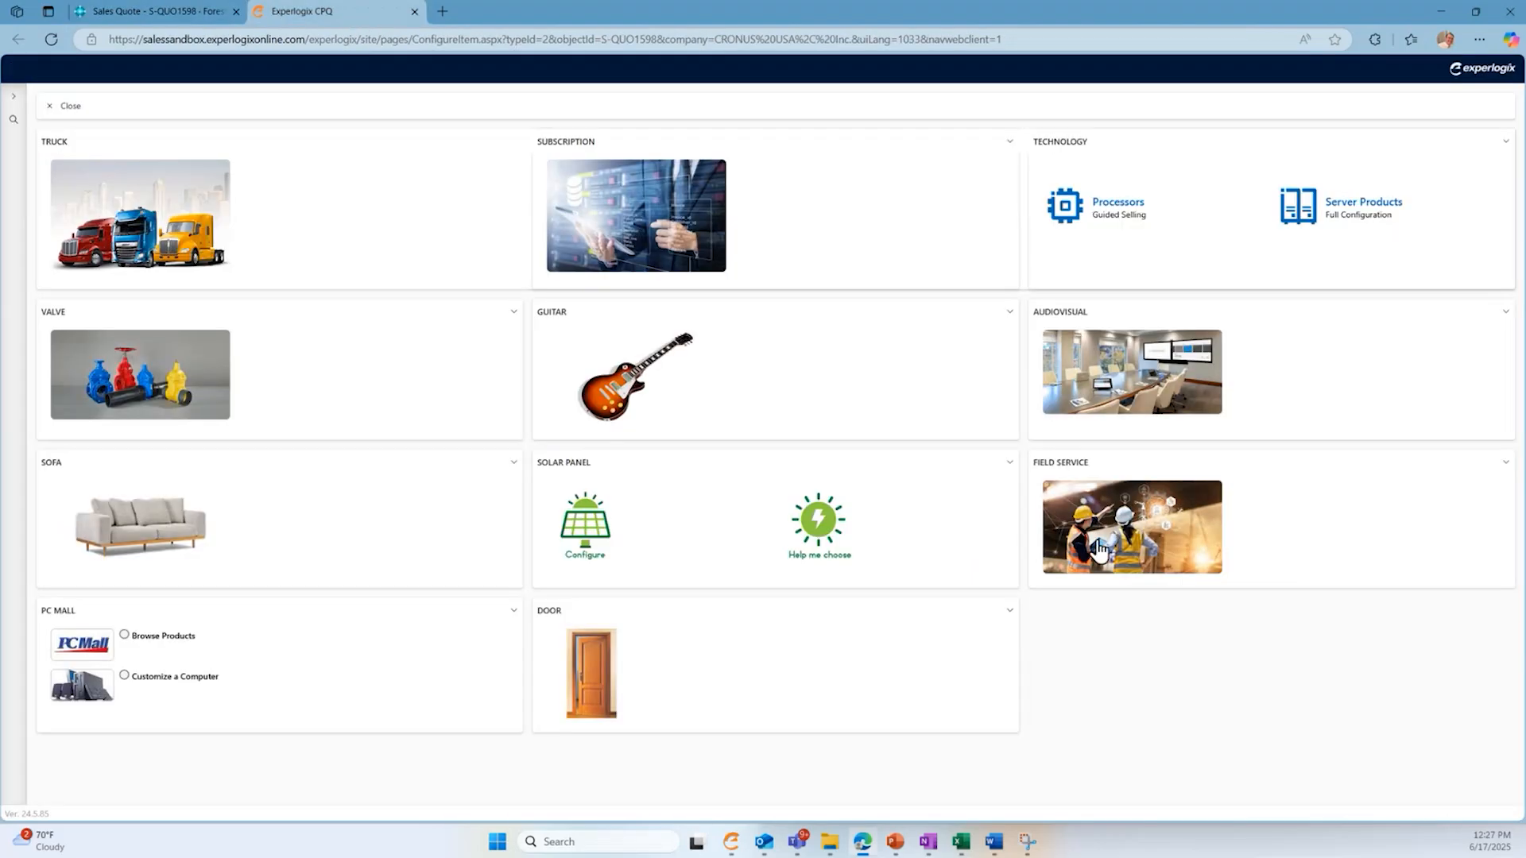
click(1170, 549)
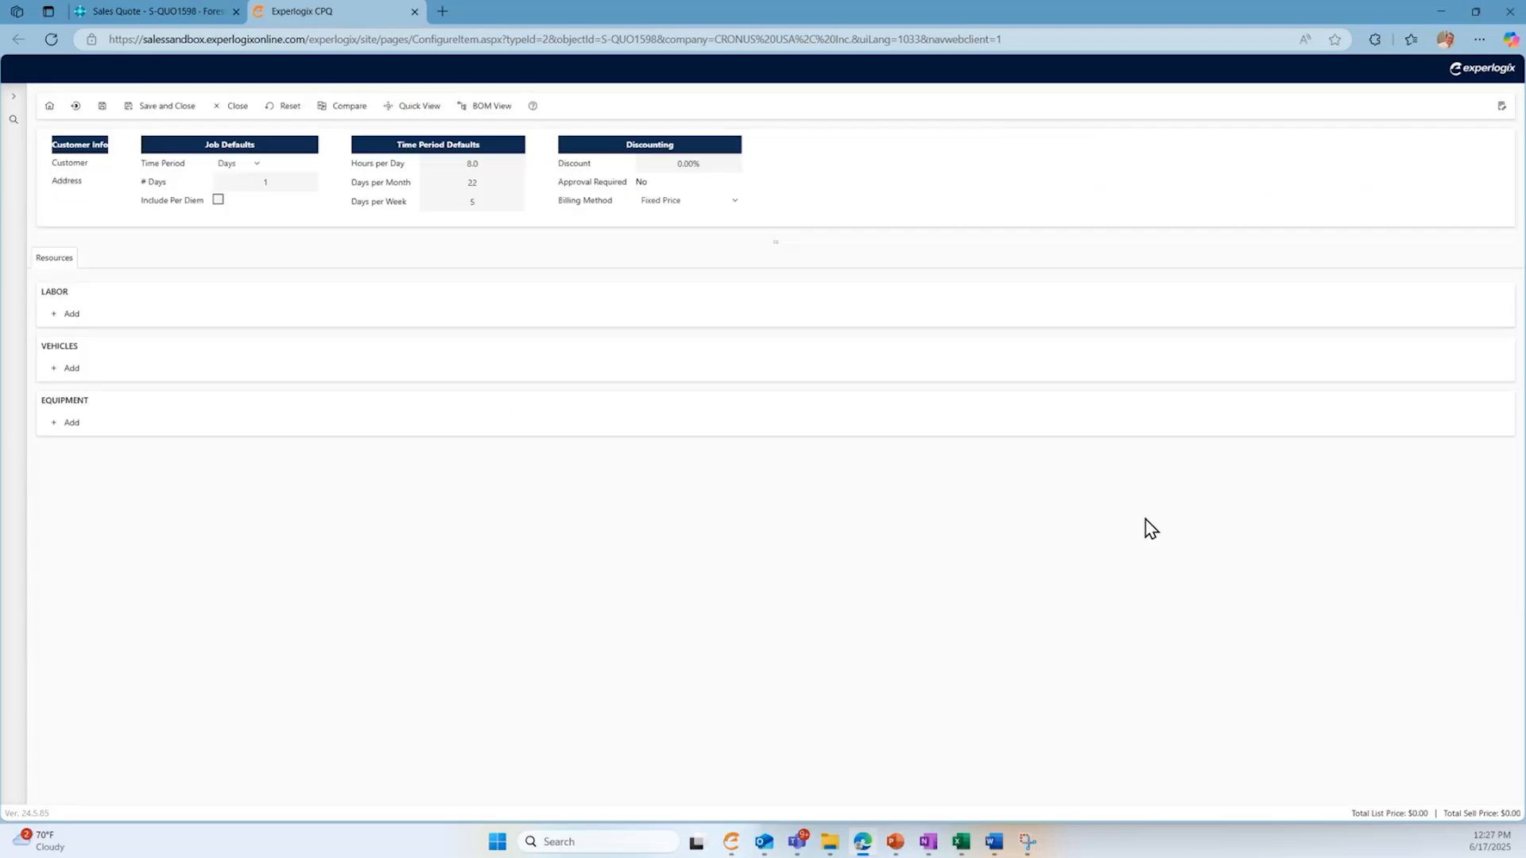
- Set the job defaults to a time period of Months with 2 months
key(ctrl+plus)
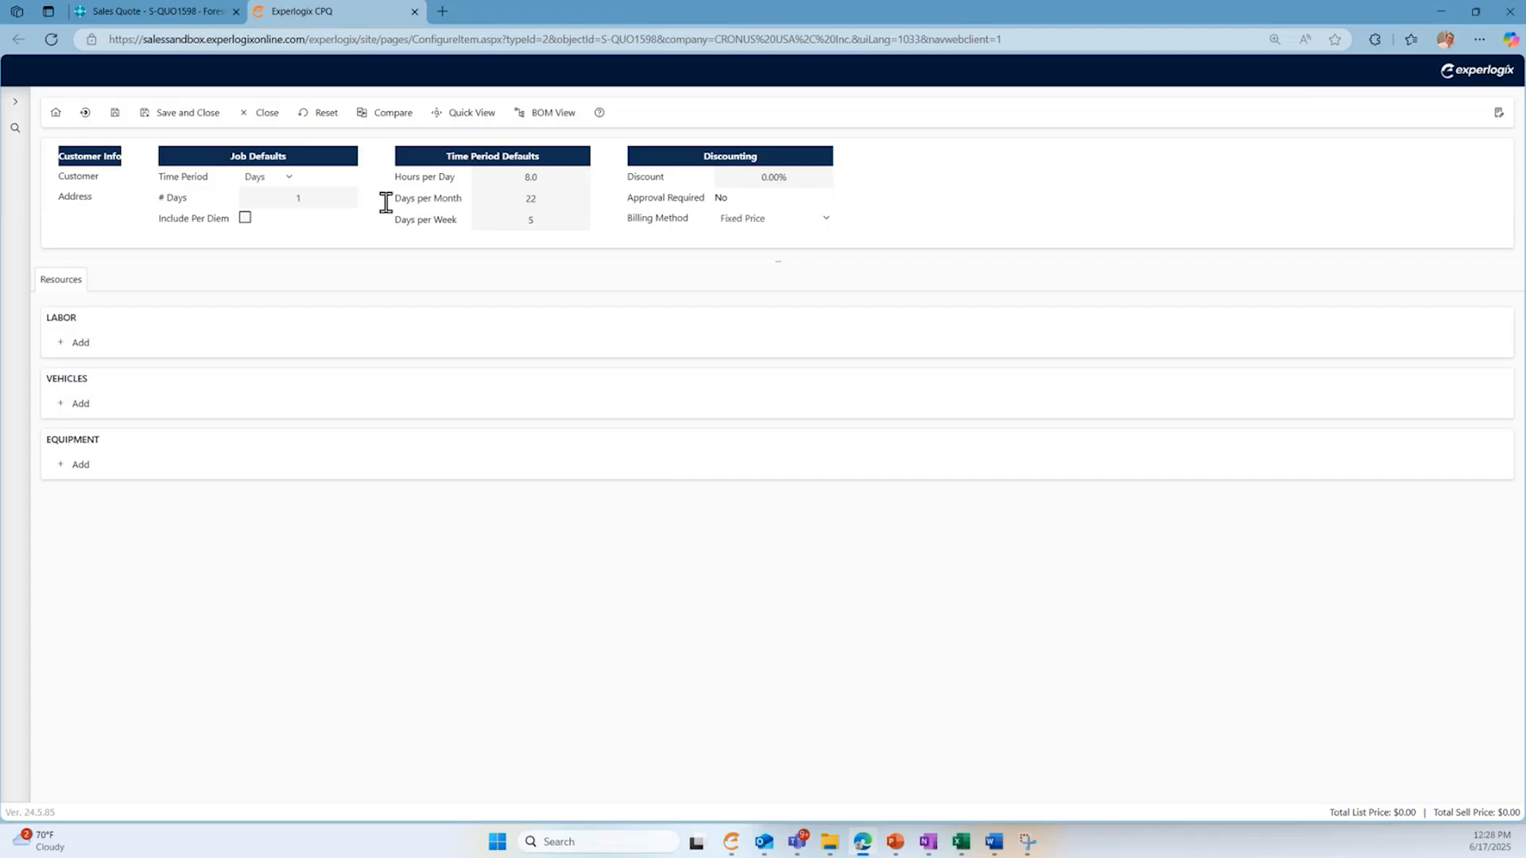
click(285, 180)
click(293, 236)
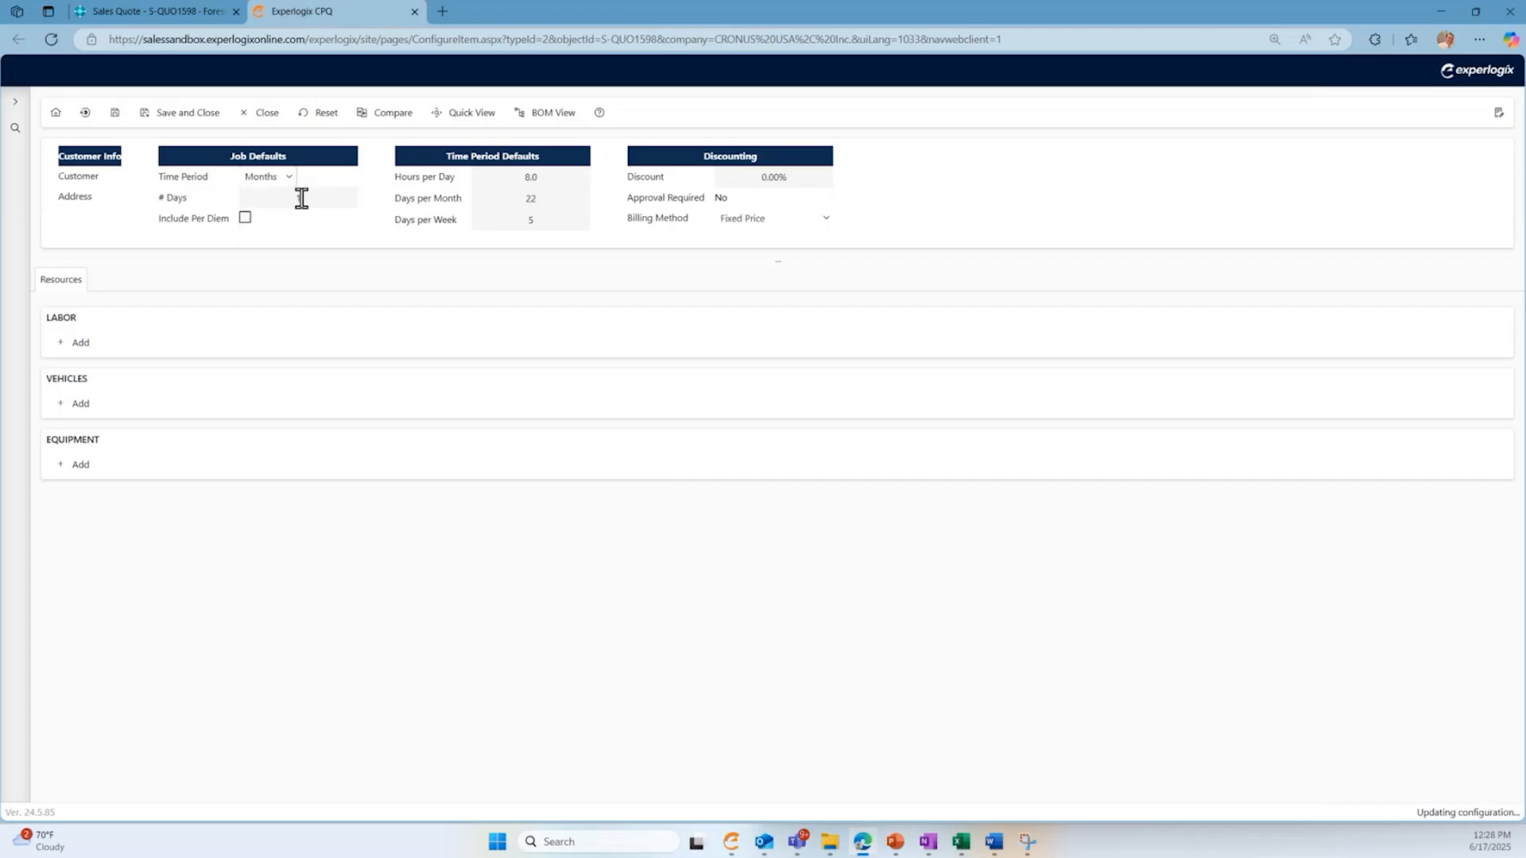
click(313, 198)
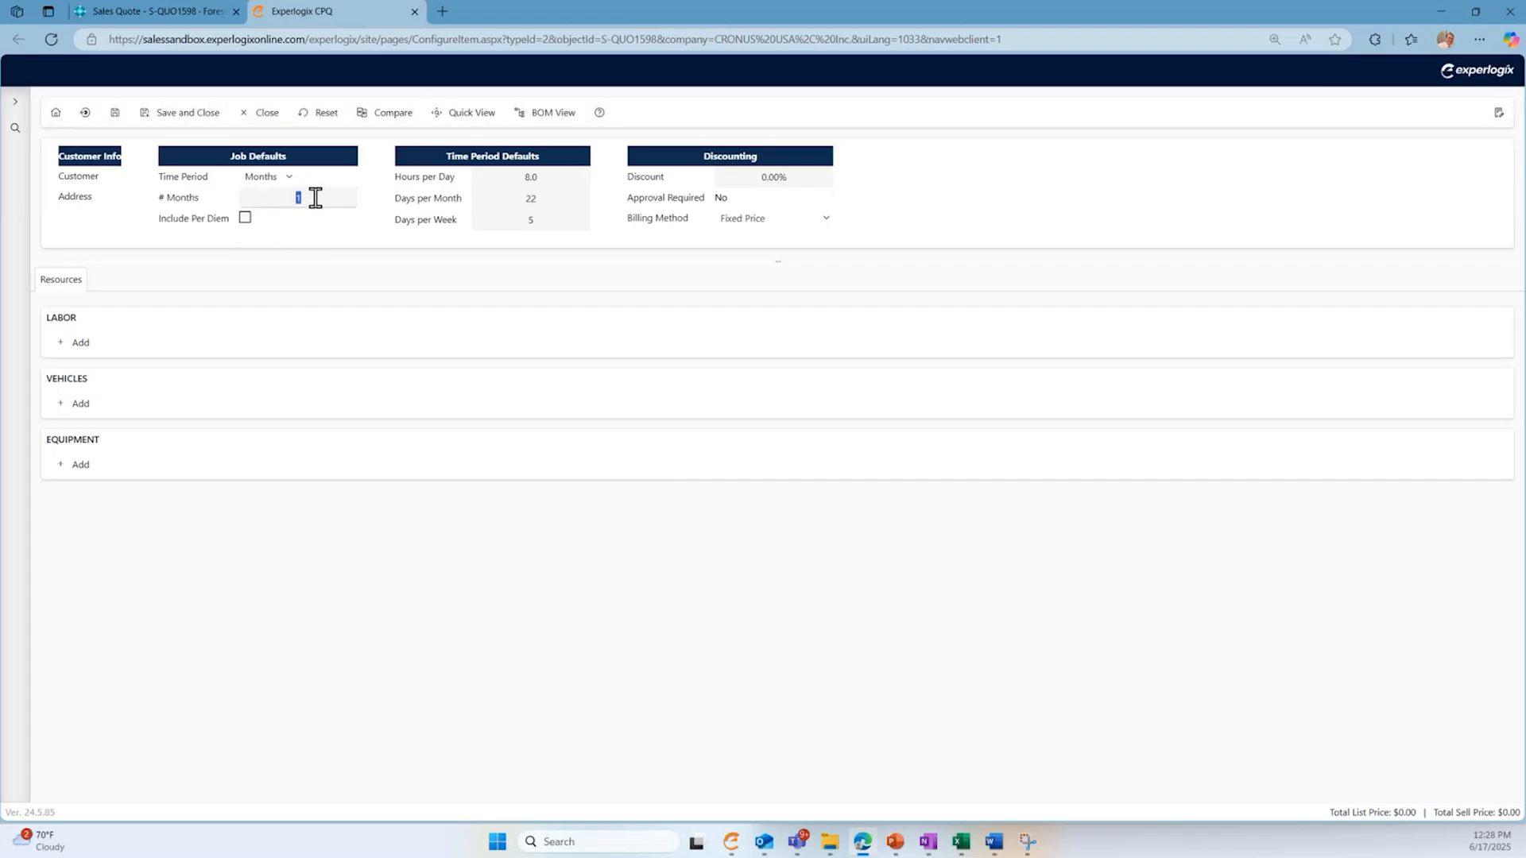
text(2)
- Set the time period defaults to 10 hours per day and 23 days per month
click(527, 177)
text(10)
click(875, 212)
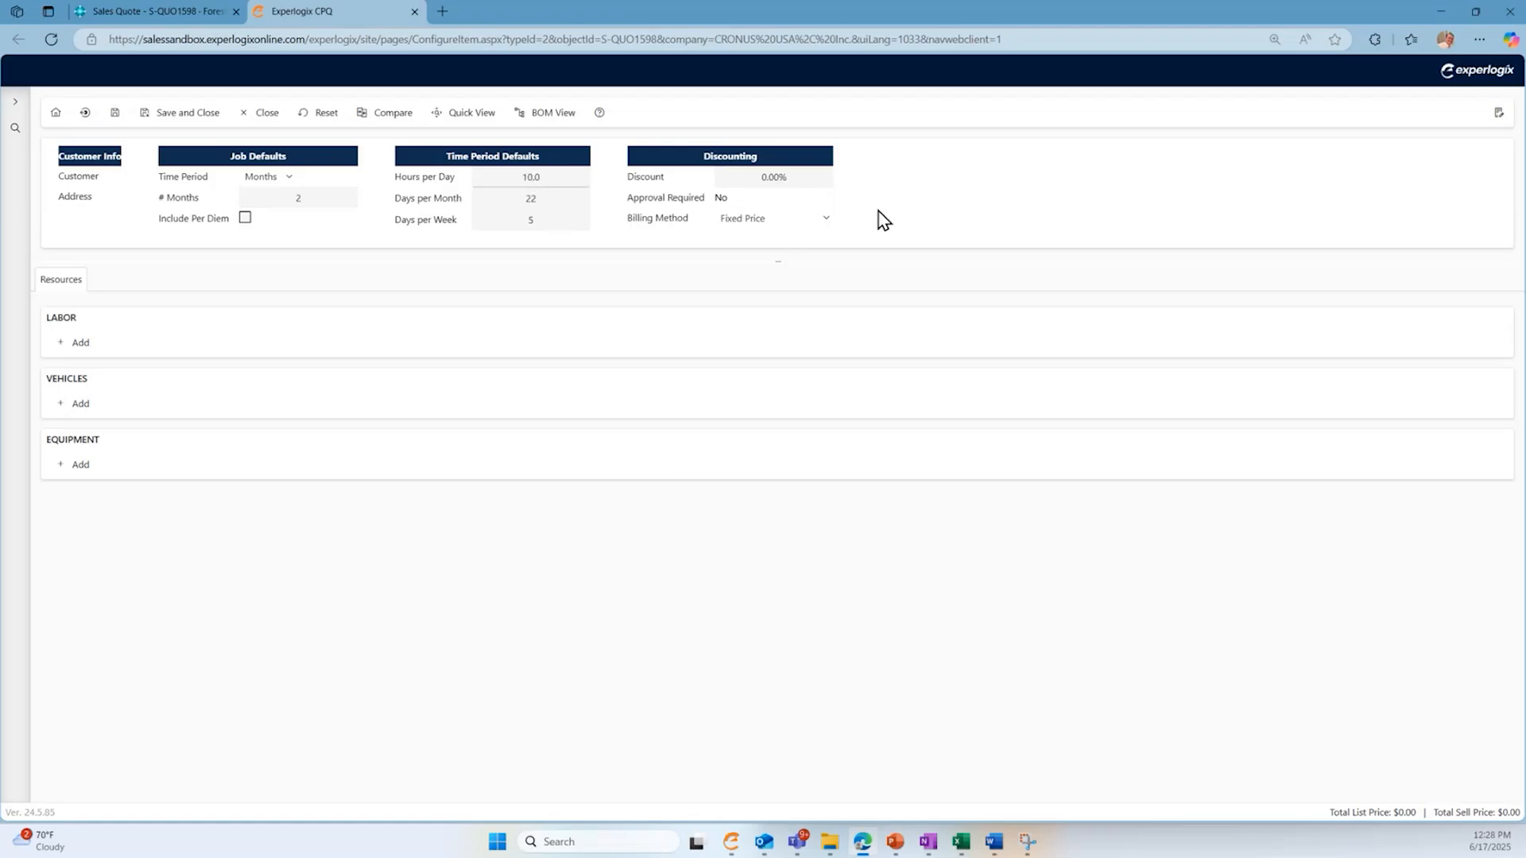
click(543, 203)
key(BackSpace)
text(3)
click(965, 211)
- Add Electrician I, General Laborer, Project Manager and Supervisor to the labor resources
click(74, 347)
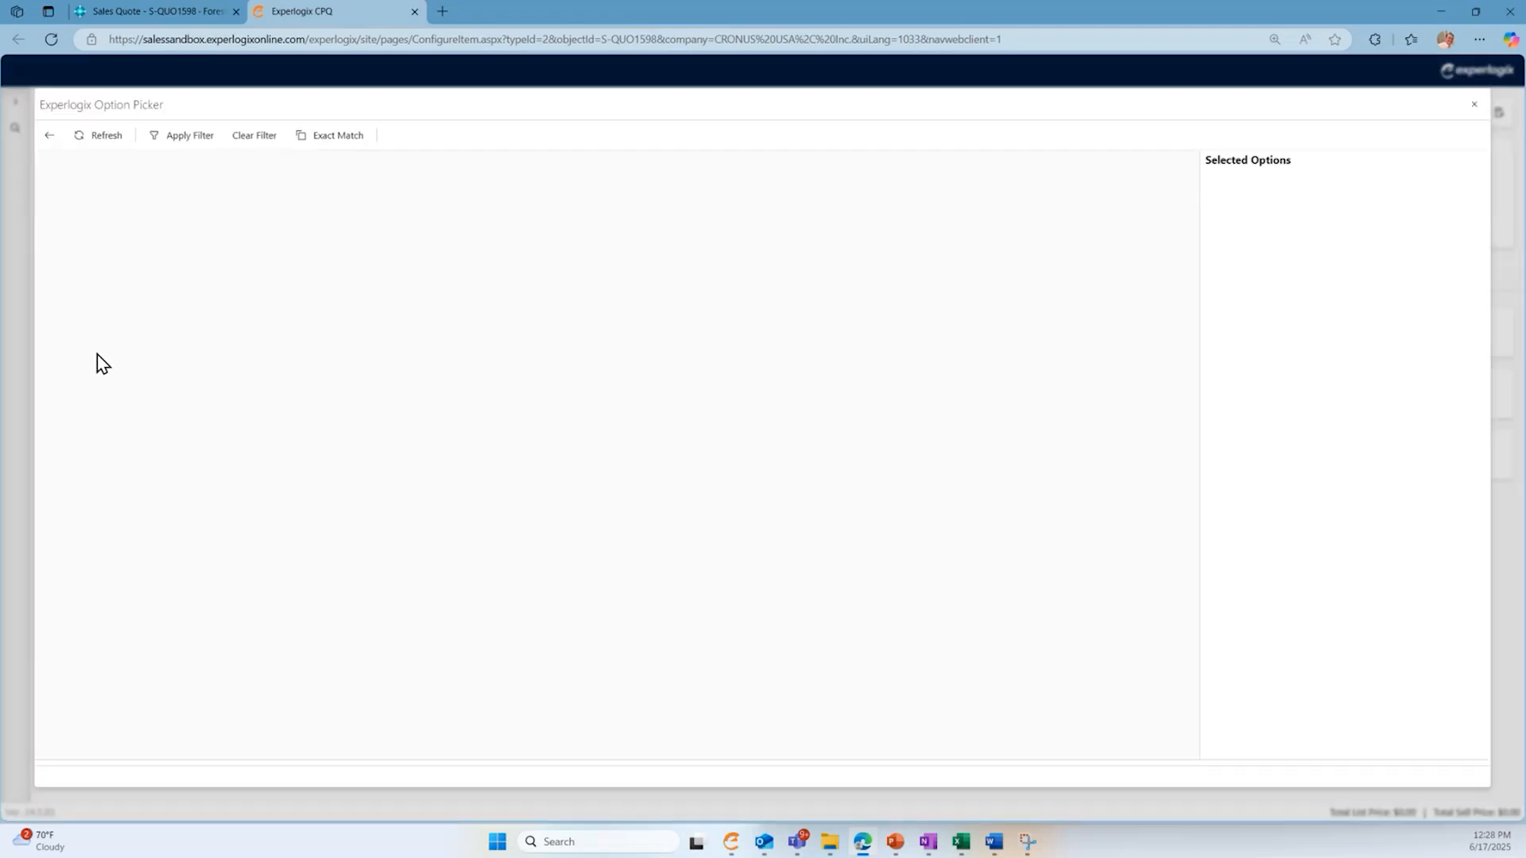
click(42, 205)
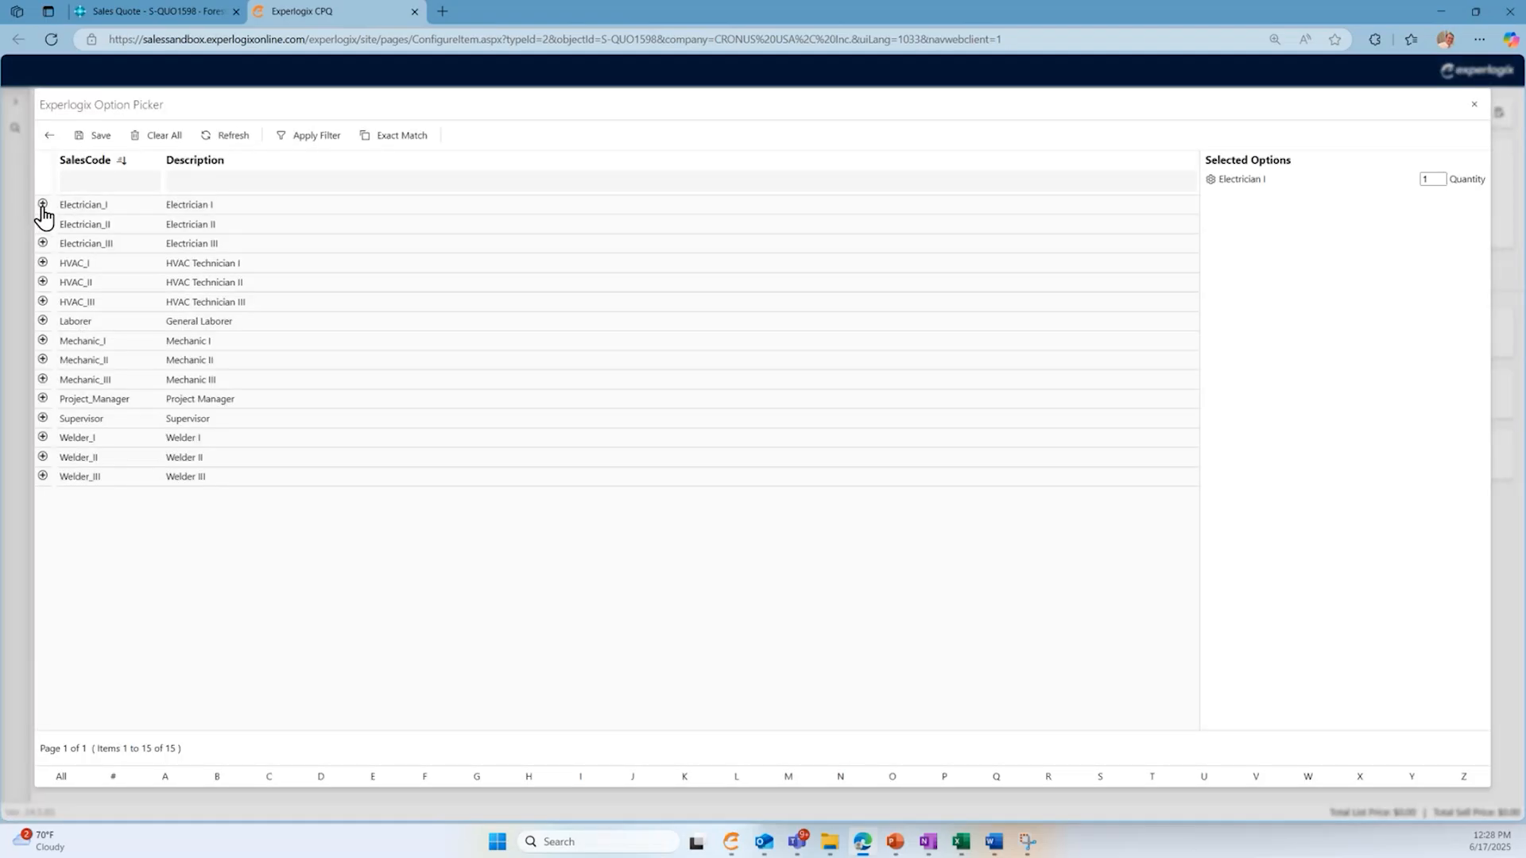
click(43, 321)
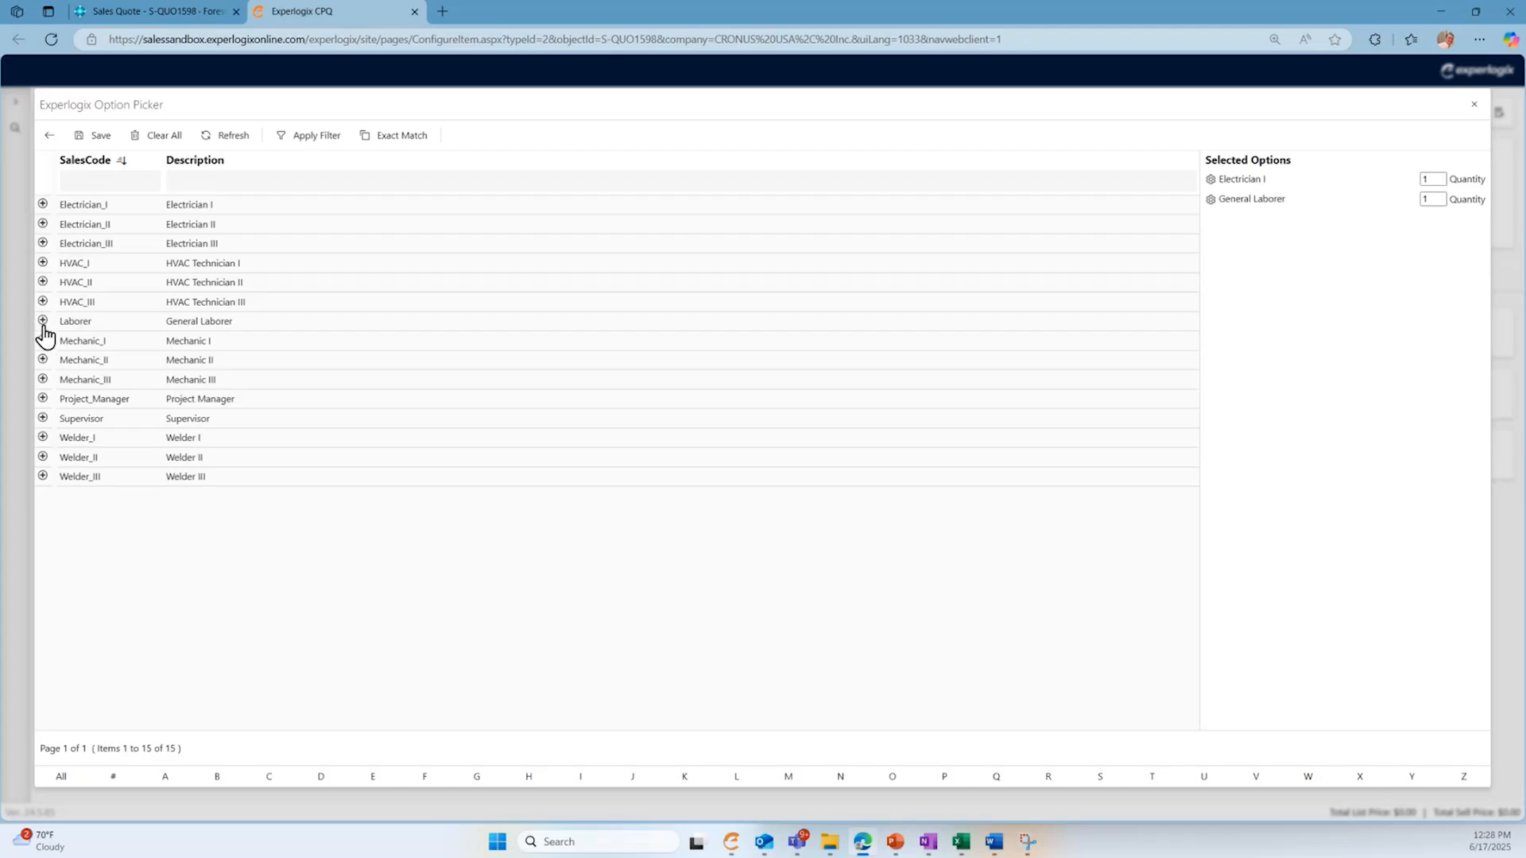
click(42, 398)
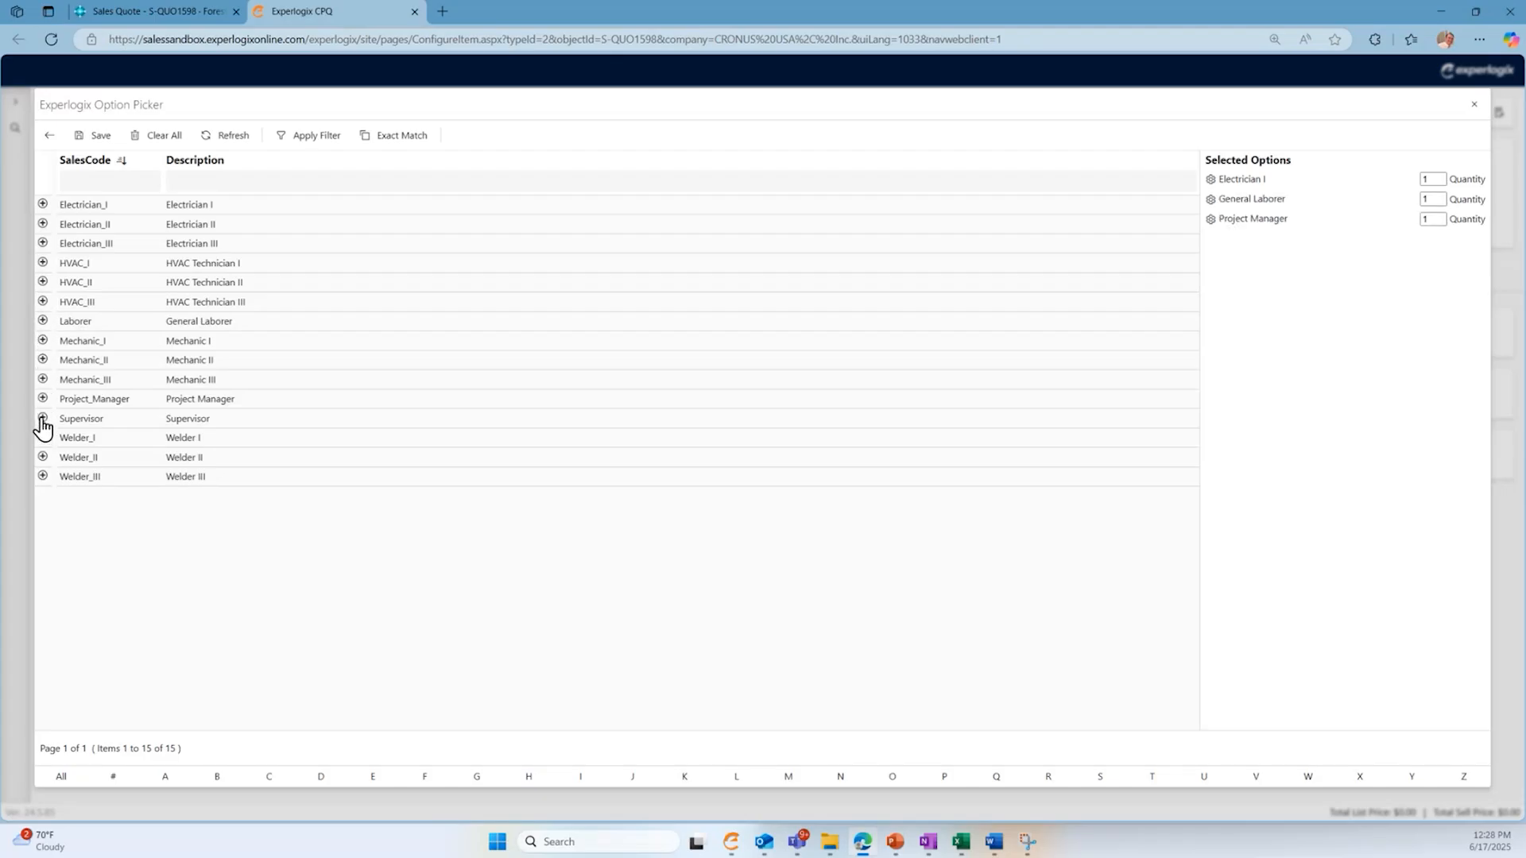
click(42, 418)
click(89, 135)
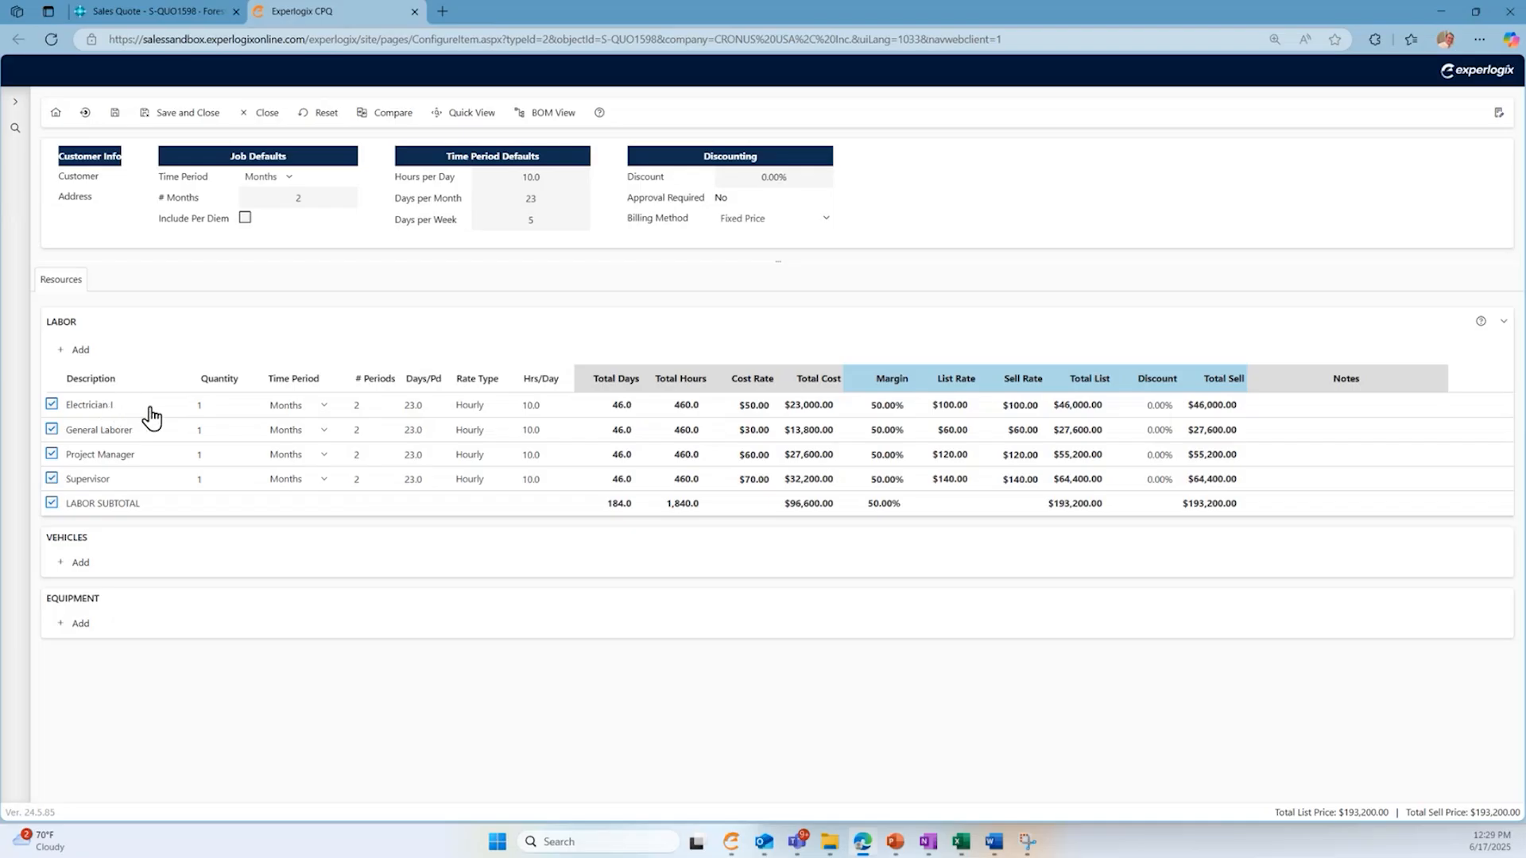
- Set the Electrician I labor line to a quantity of 2 and a time period of Weeks
click(216, 410)
key(BackSpace)
text(2)
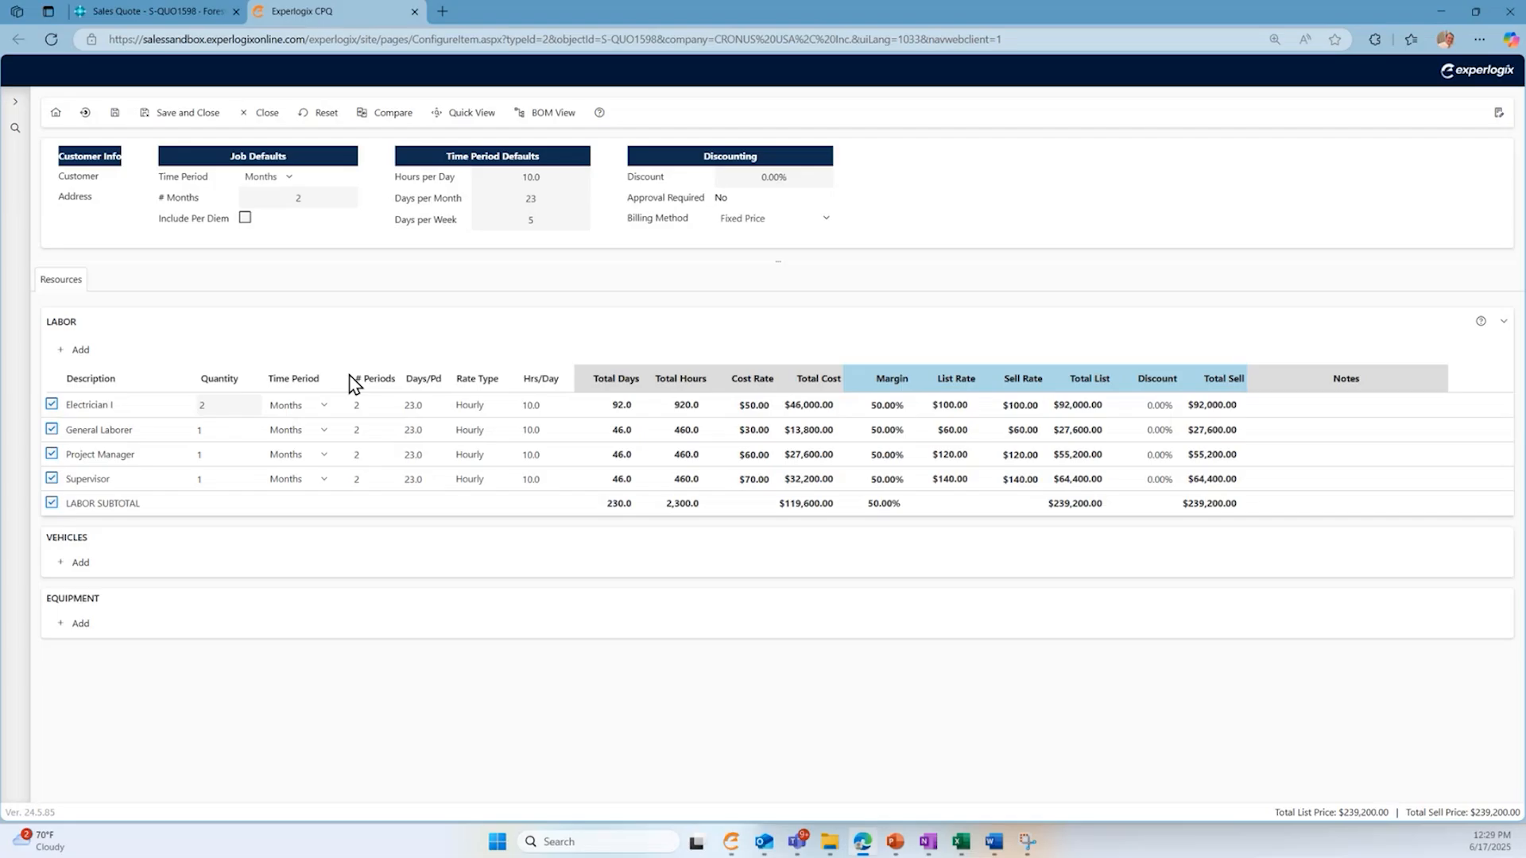
click(325, 408)
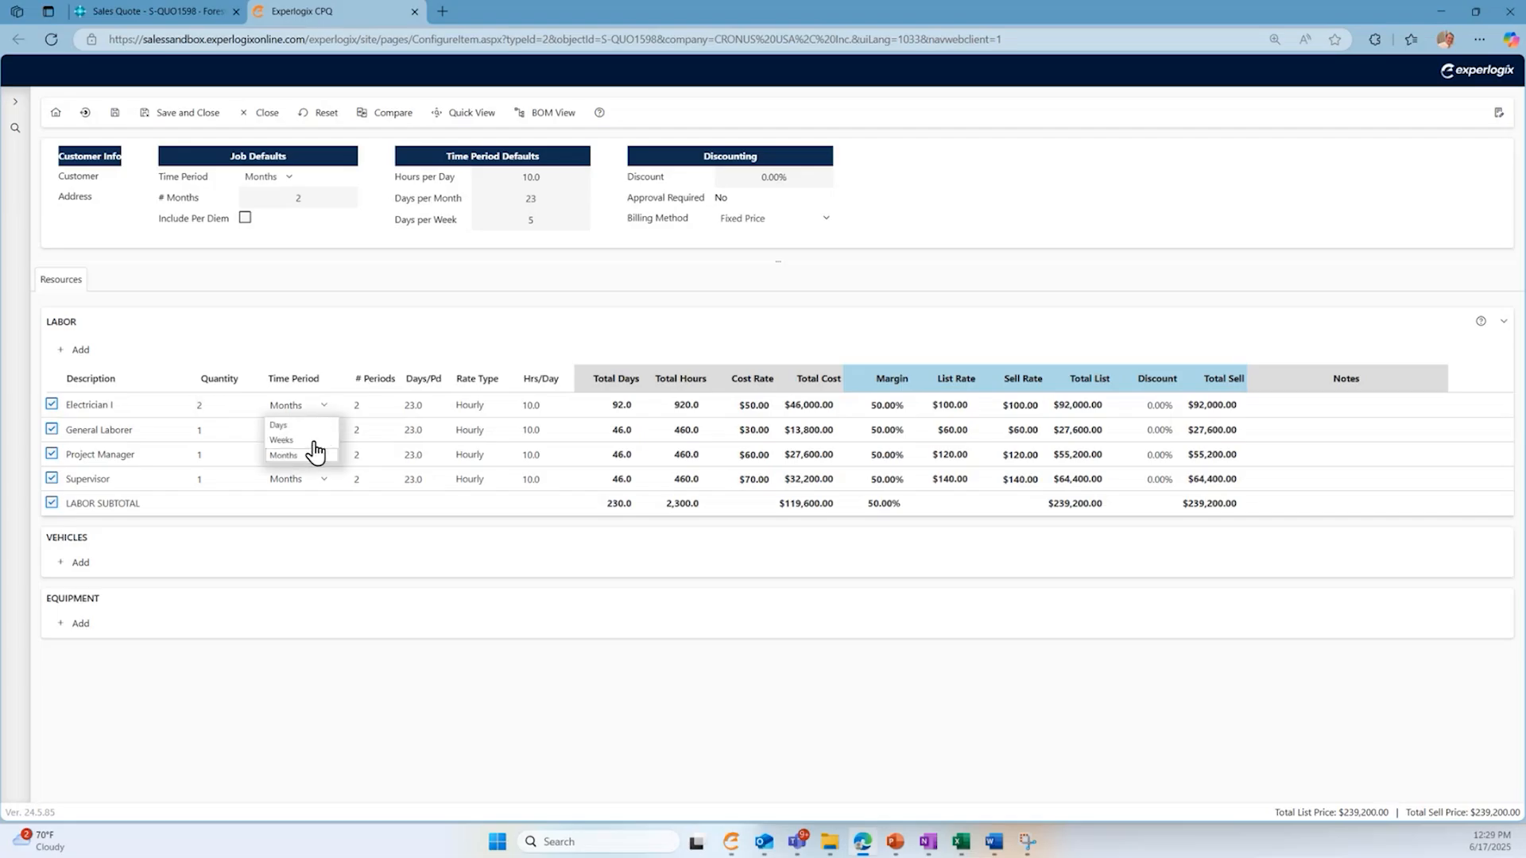
click(312, 442)
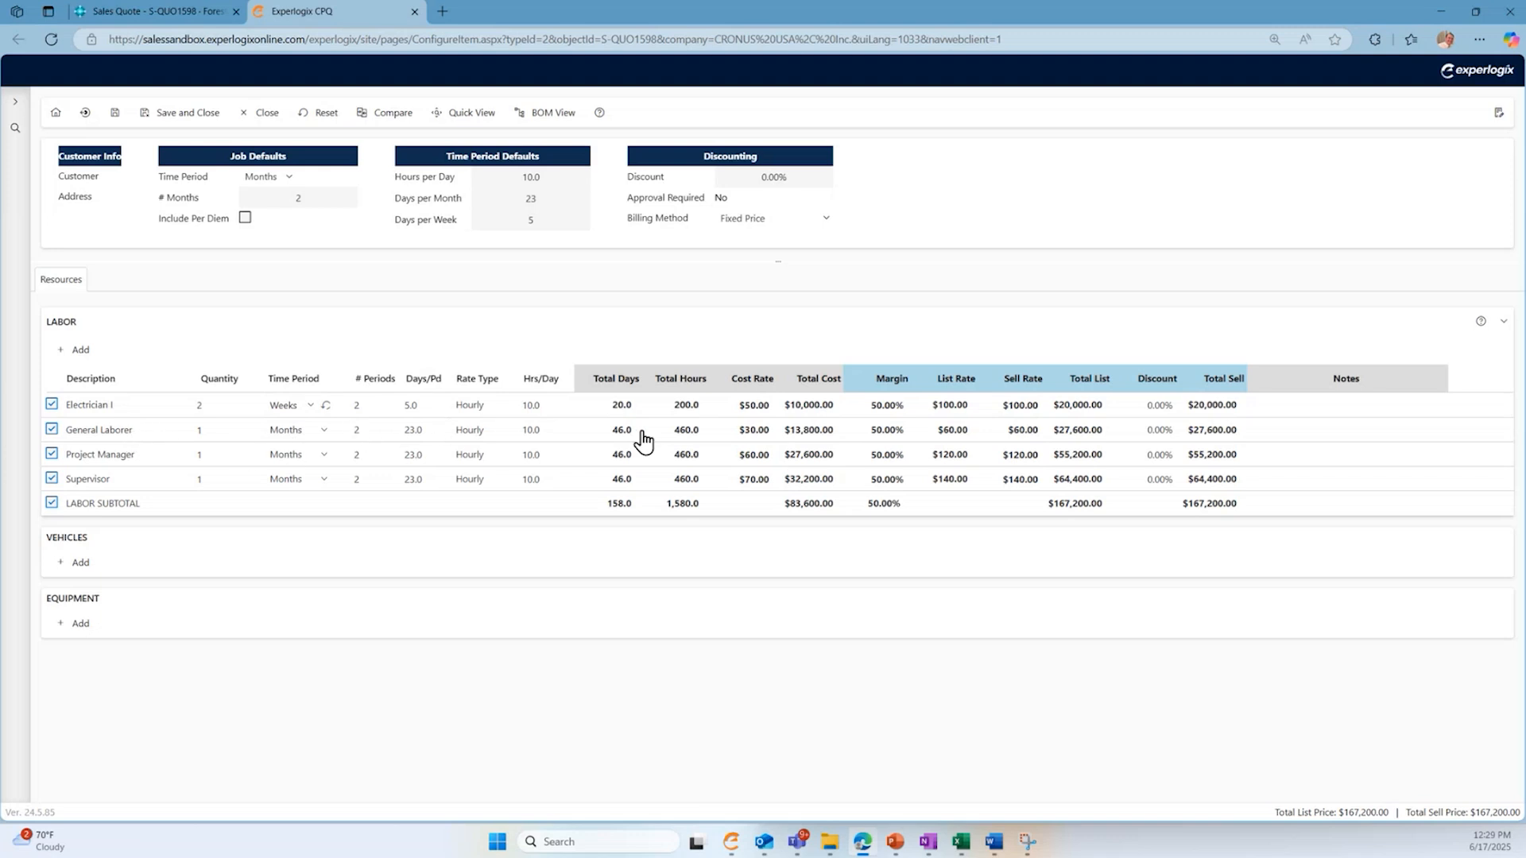
- Set the General Laborer's cost rate to $35.00 and the Project Manager's margin to 60%
click(754, 429)
key(Return)
click(878, 458)
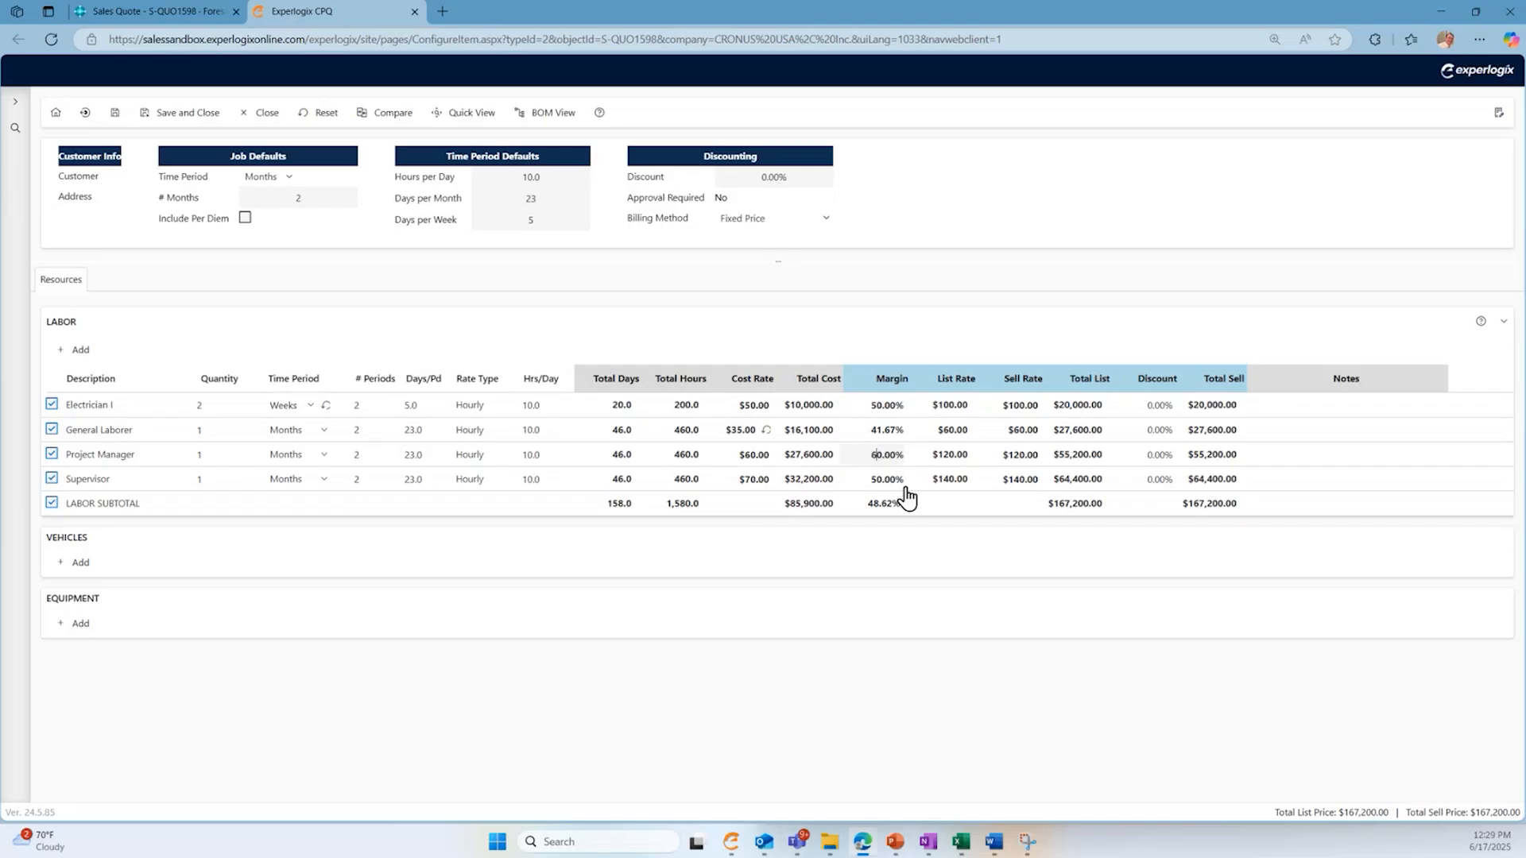
key(Return)
- Add a Large Truck and a Medium Truck to the vehicle resources
click(83, 562)
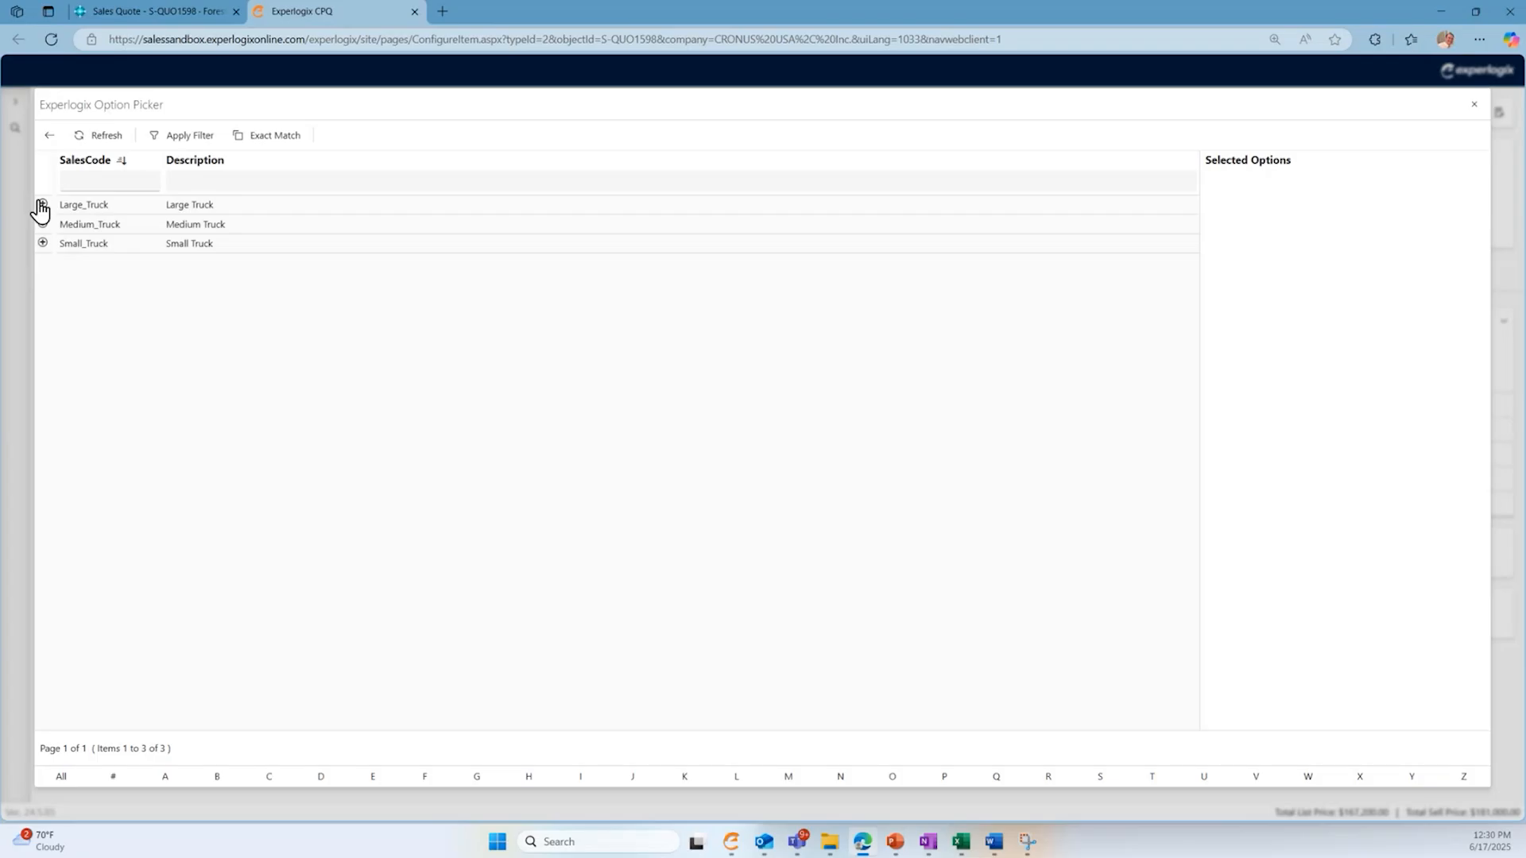
click(43, 204)
click(45, 225)
click(80, 137)
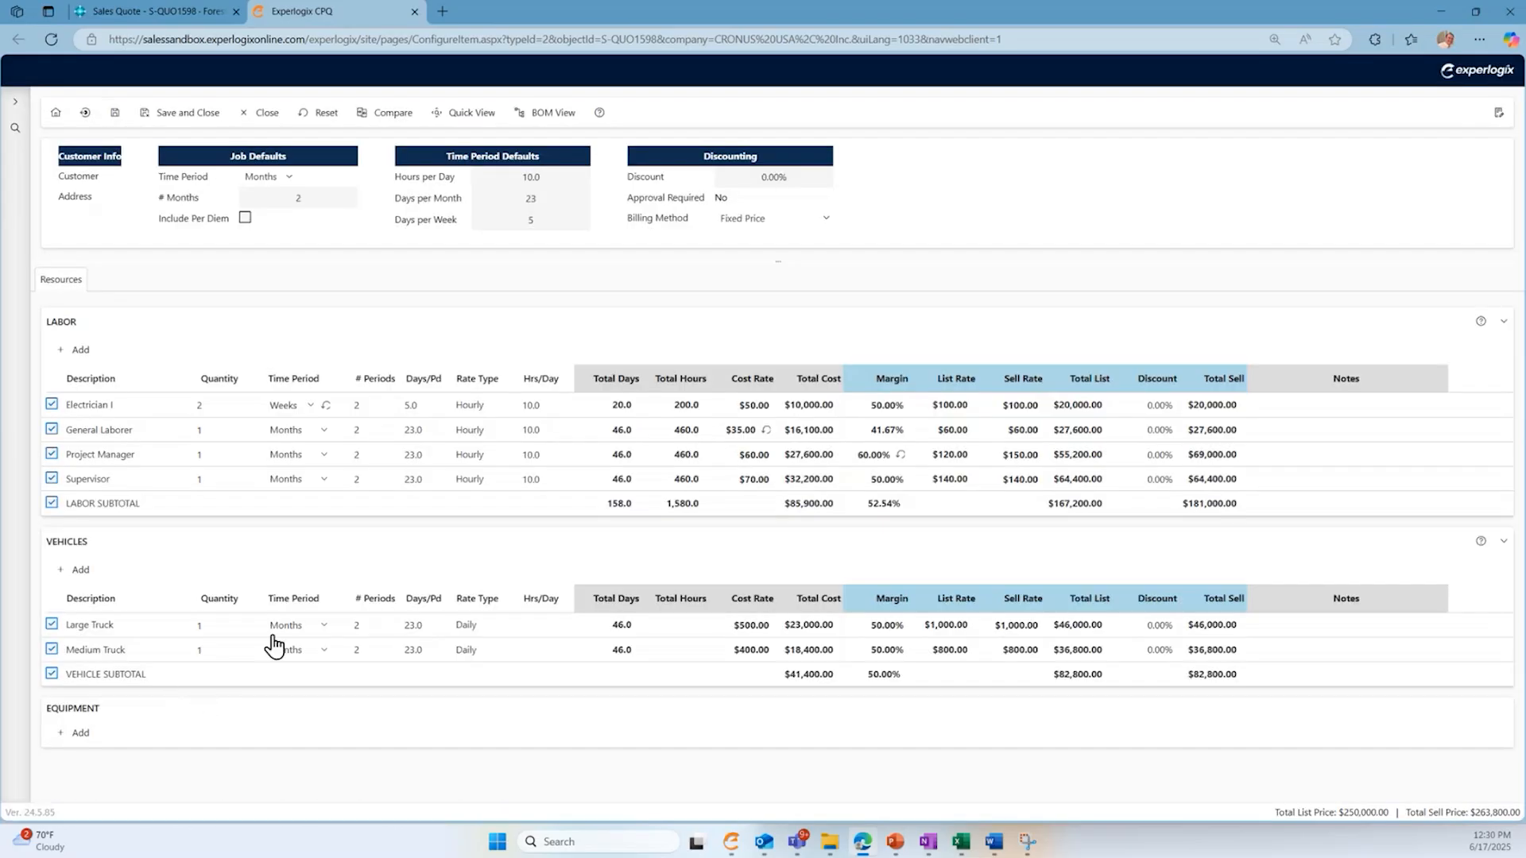
- Set the Large Truck vehicle line's time period to Weeks
click(323, 634)
click(306, 664)
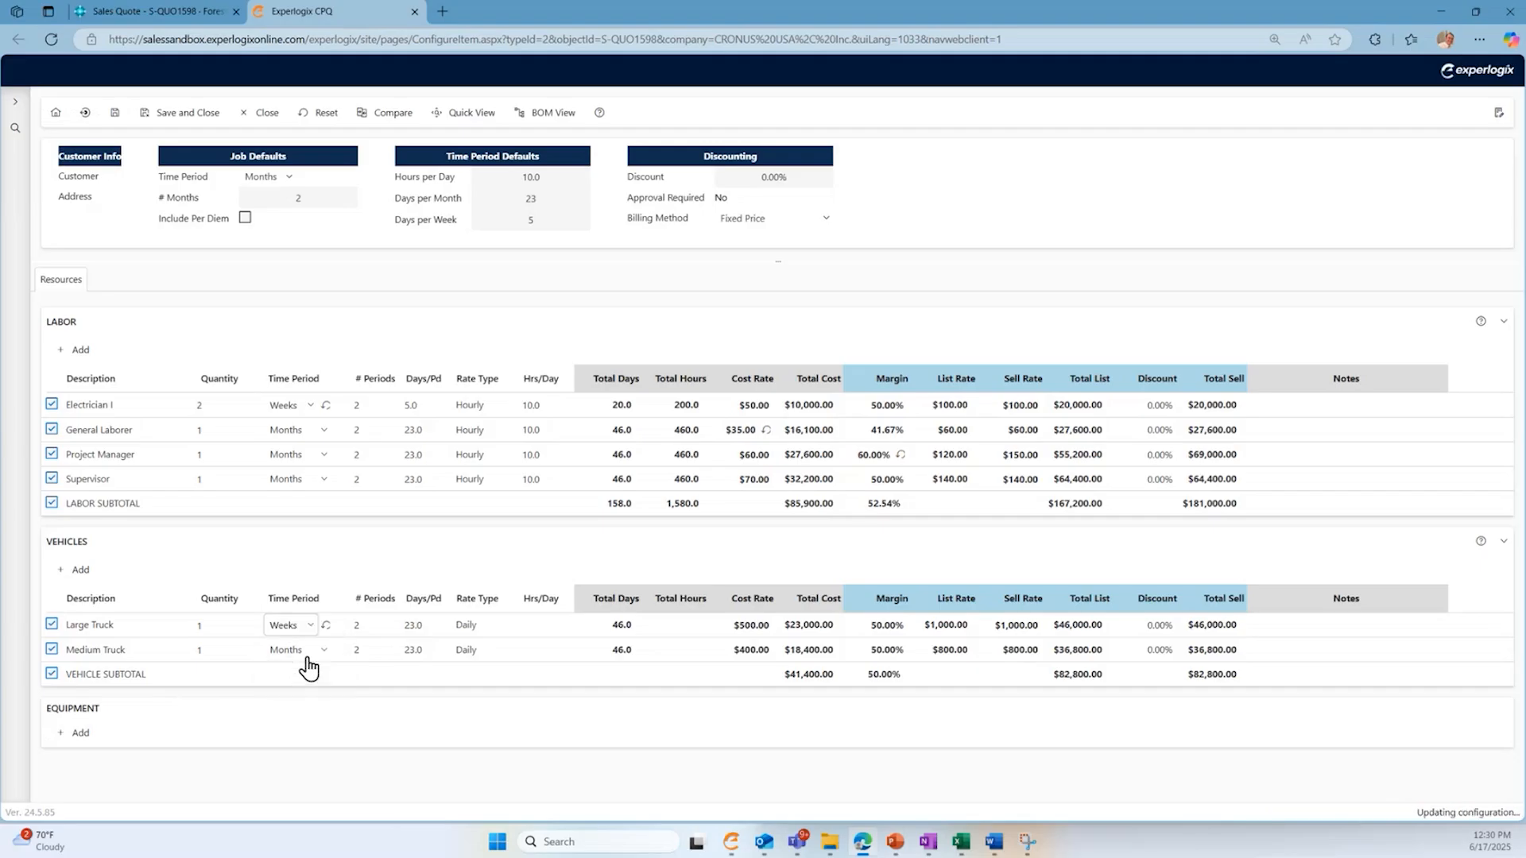
- Add a Cart, a Grapple and a Lifting Sling to the equipment resources and save the selection
click(82, 735)
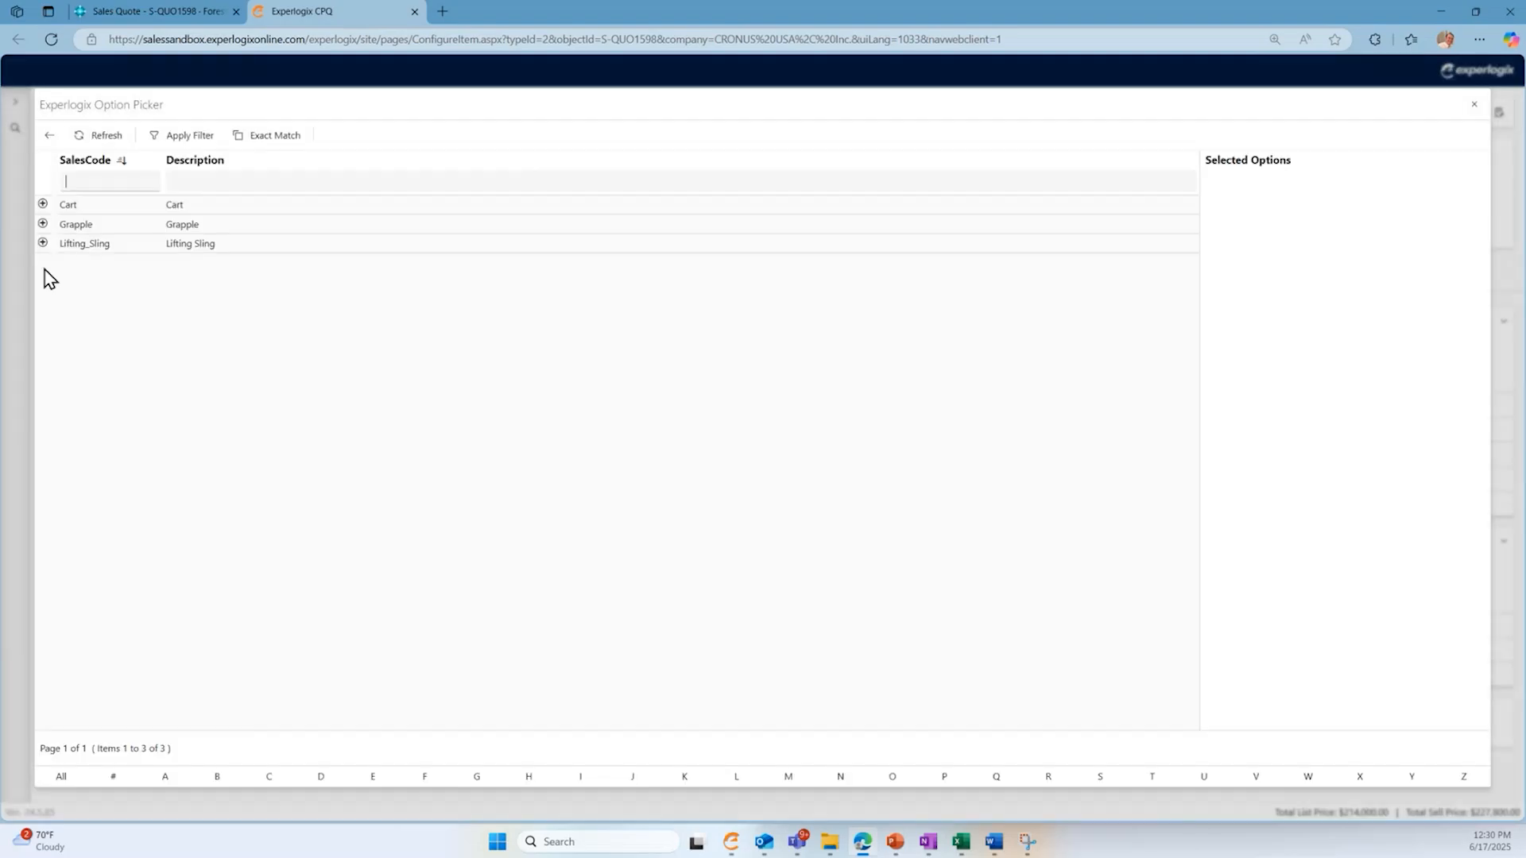
click(43, 204)
click(43, 224)
click(43, 244)
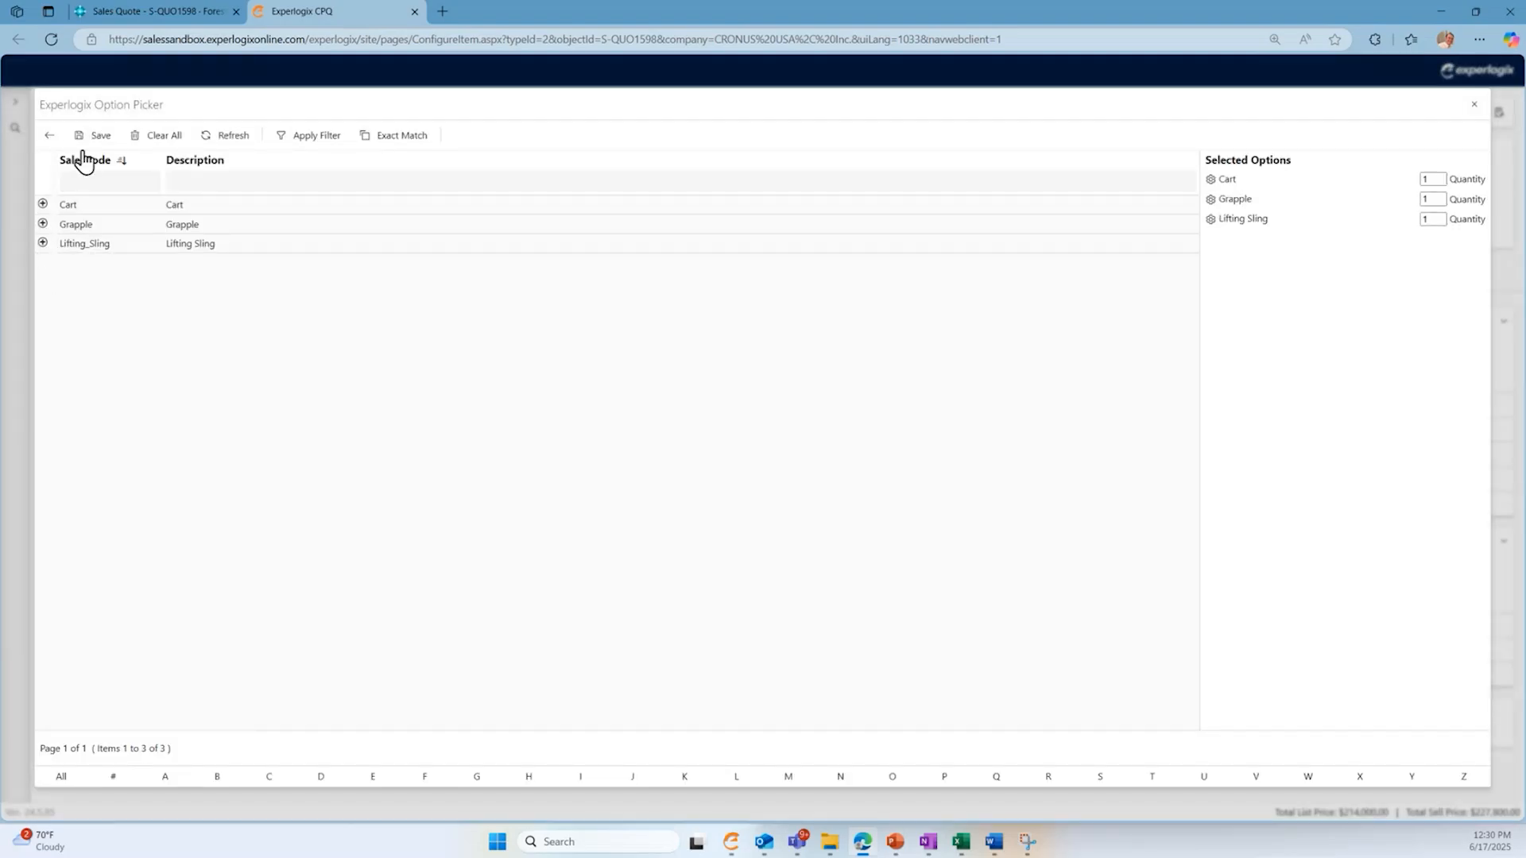
click(91, 137)
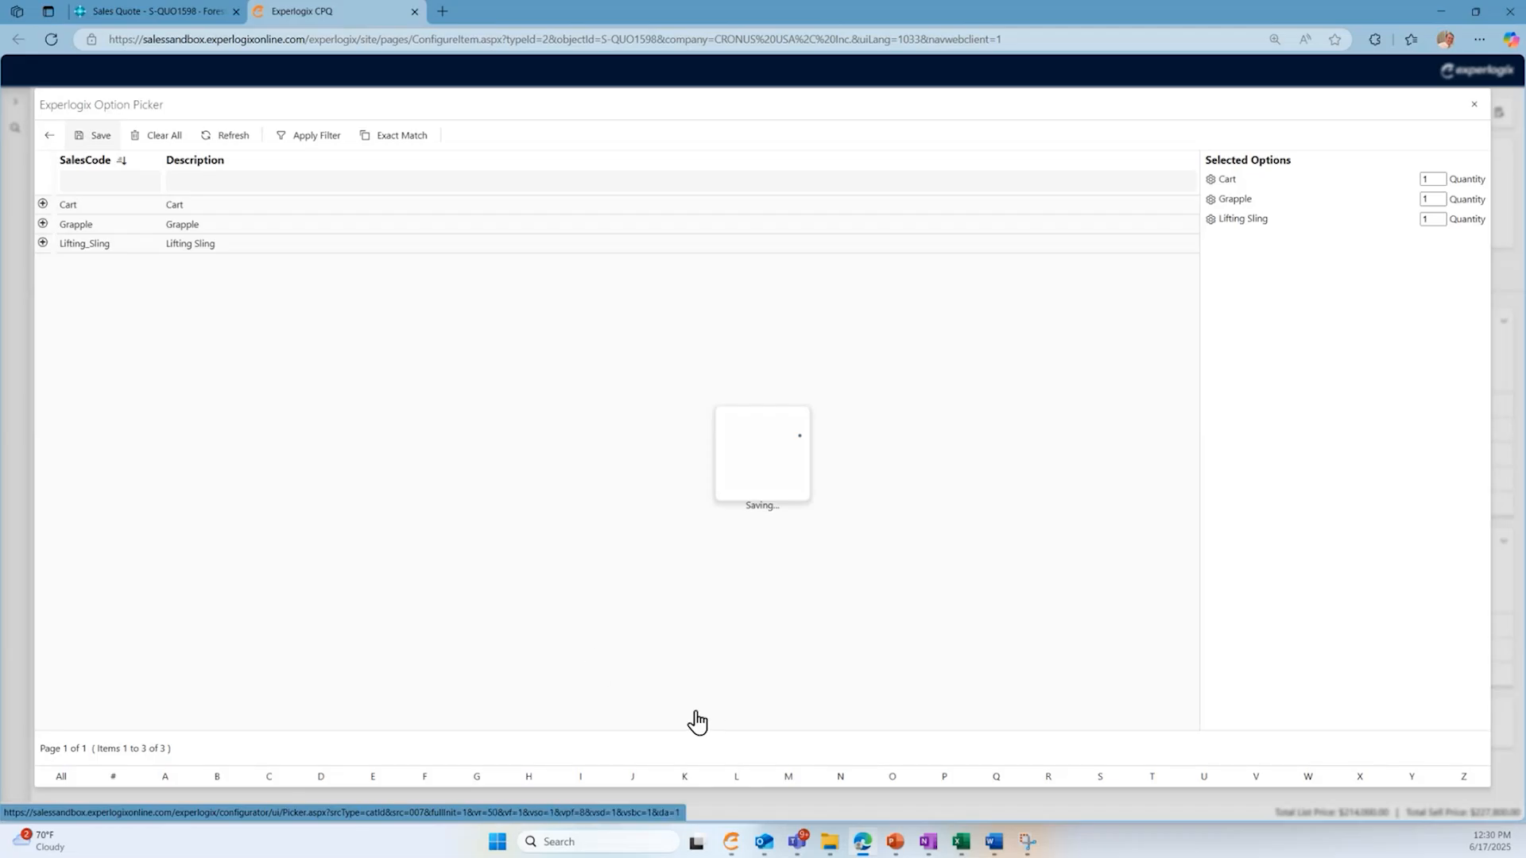
scroll(669, 660, down, 2)
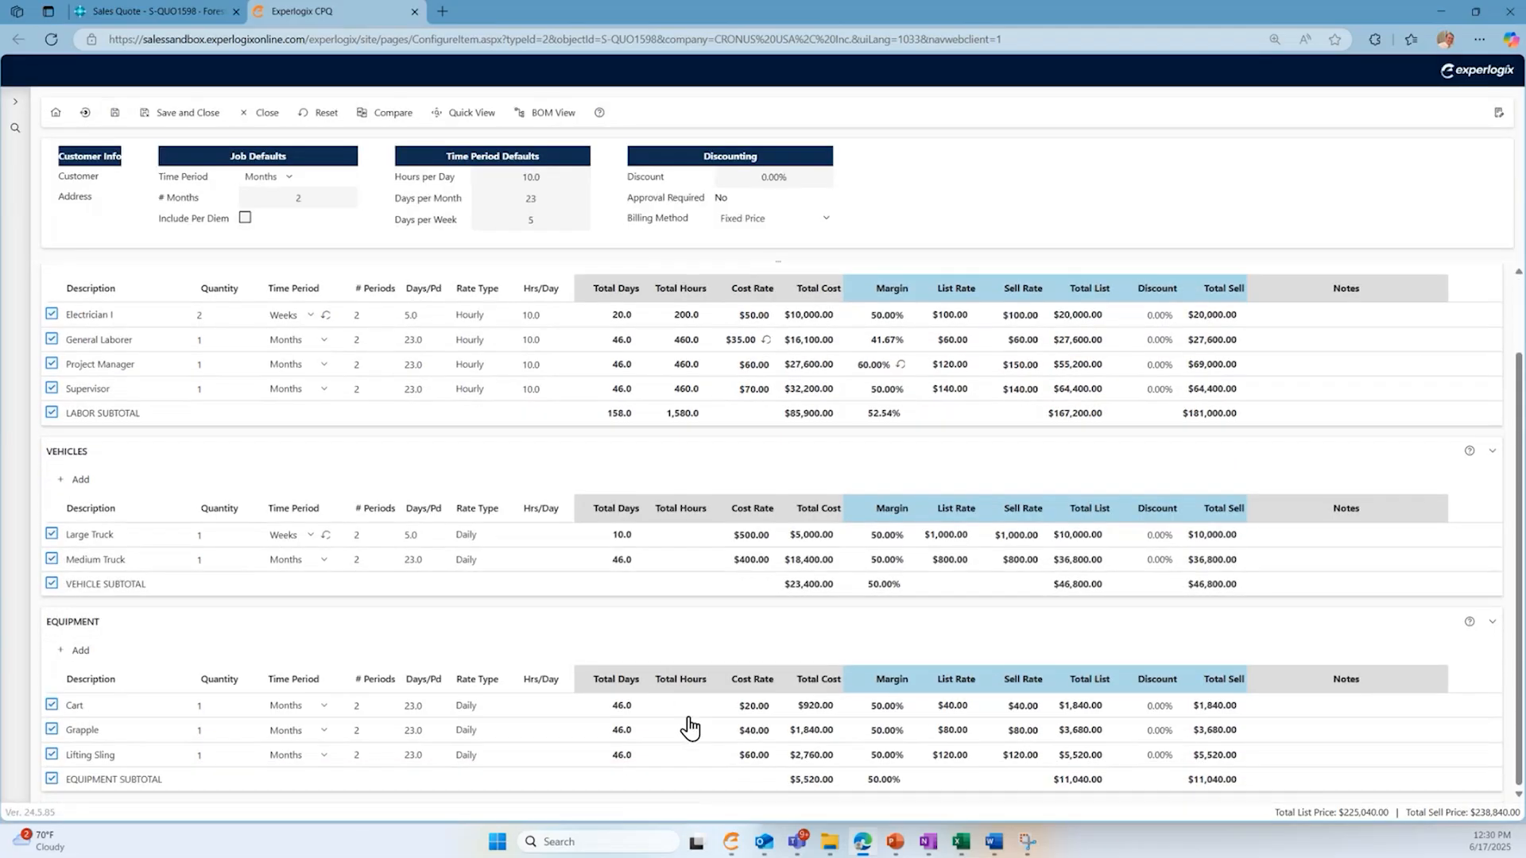
- Set the overall job discount to 15% so it applies to the labor, vehicle and equipment lines
scroll(685, 721, up, 1)
click(764, 176)
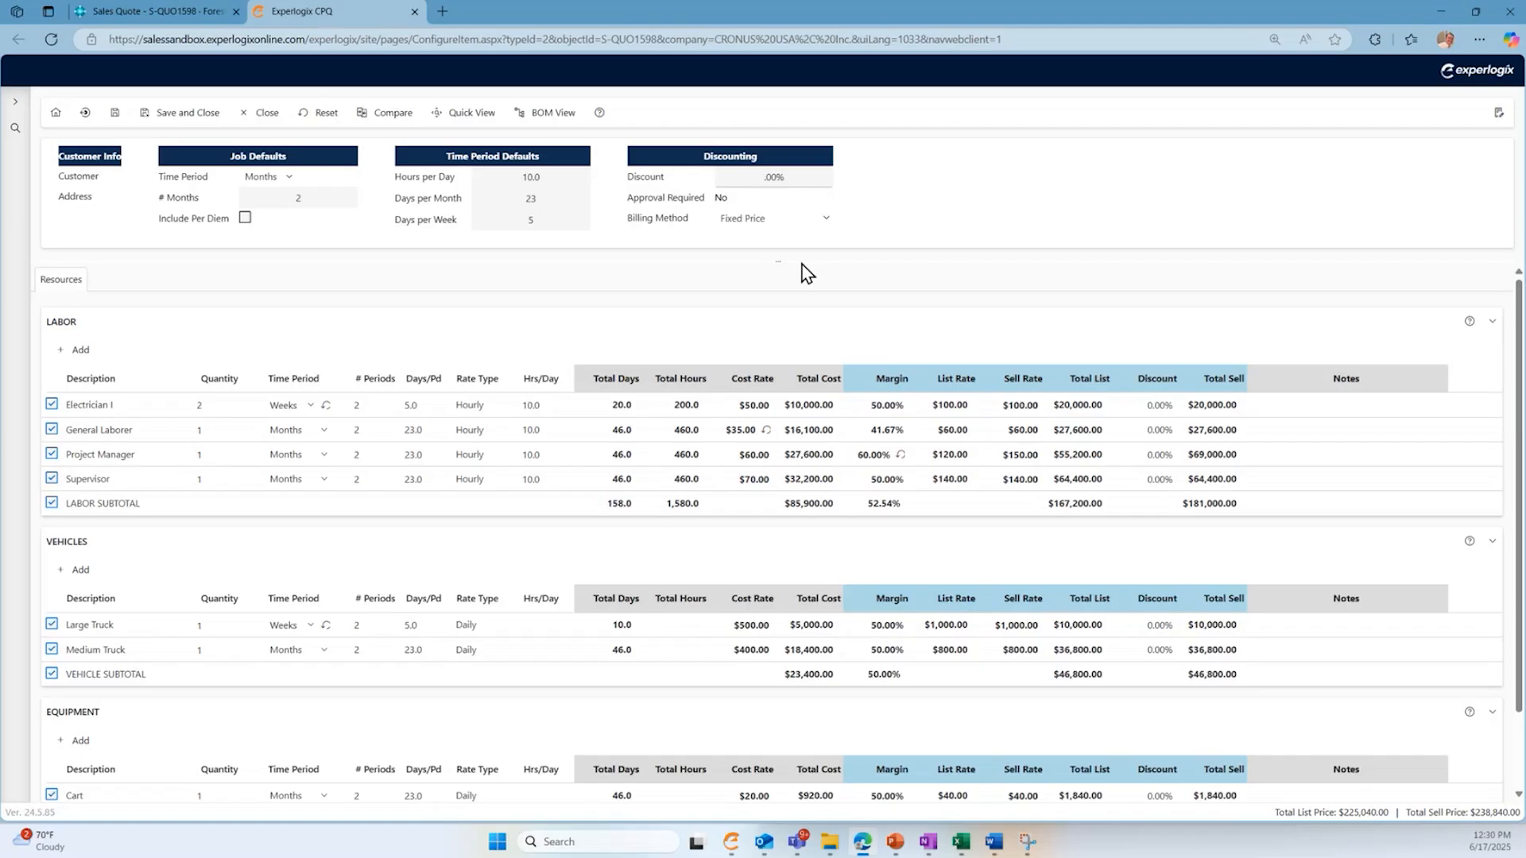
text(15)
scroll(1252, 485, down, 1)
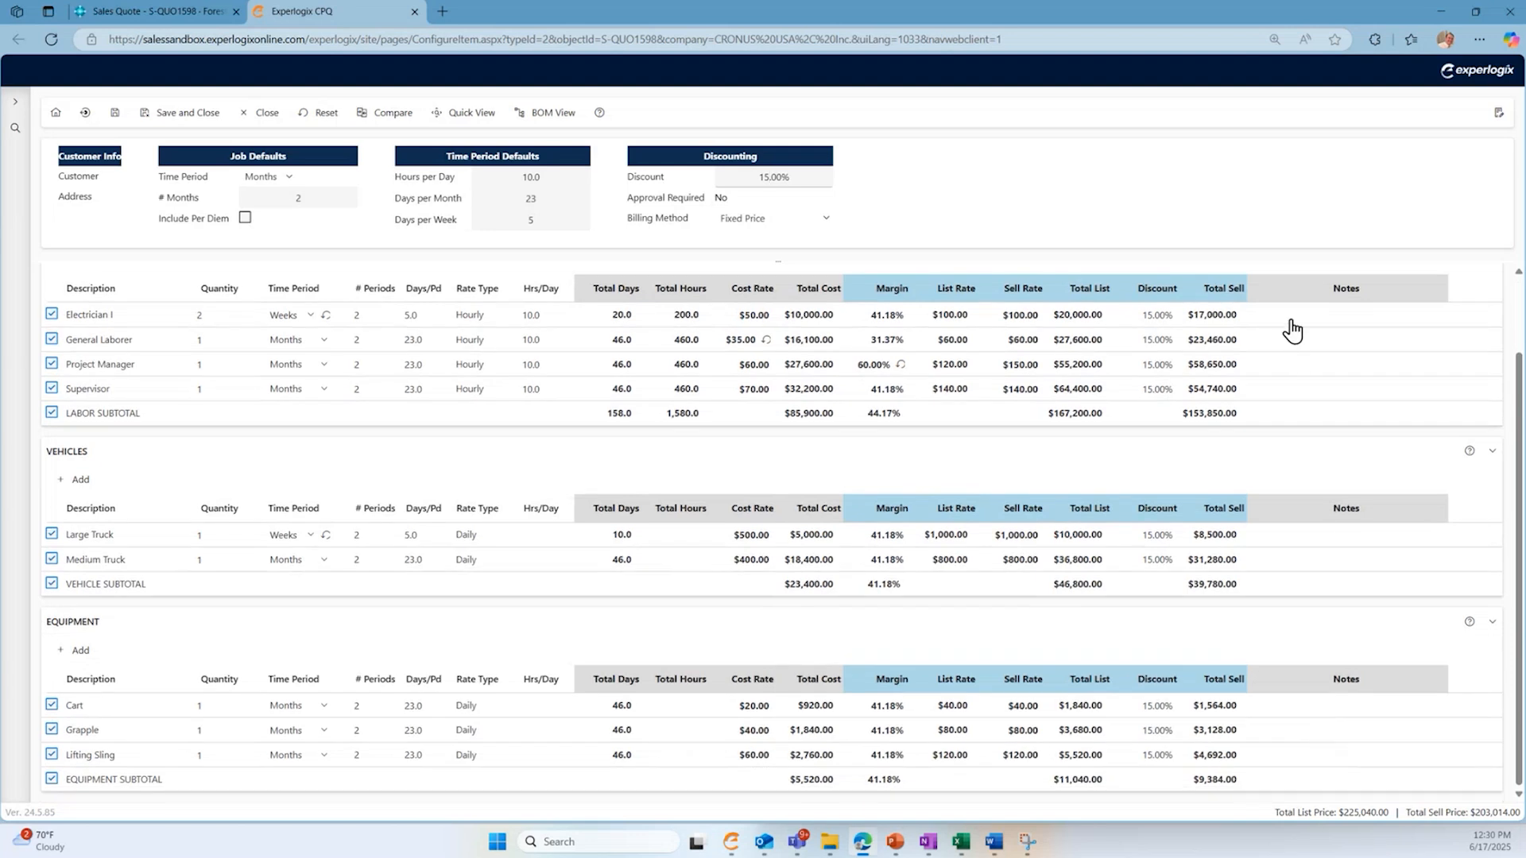
- Enter the note "Cant work the first Friday of the month!" on the Electrician I line, and save and close the configuration
click(1289, 321)
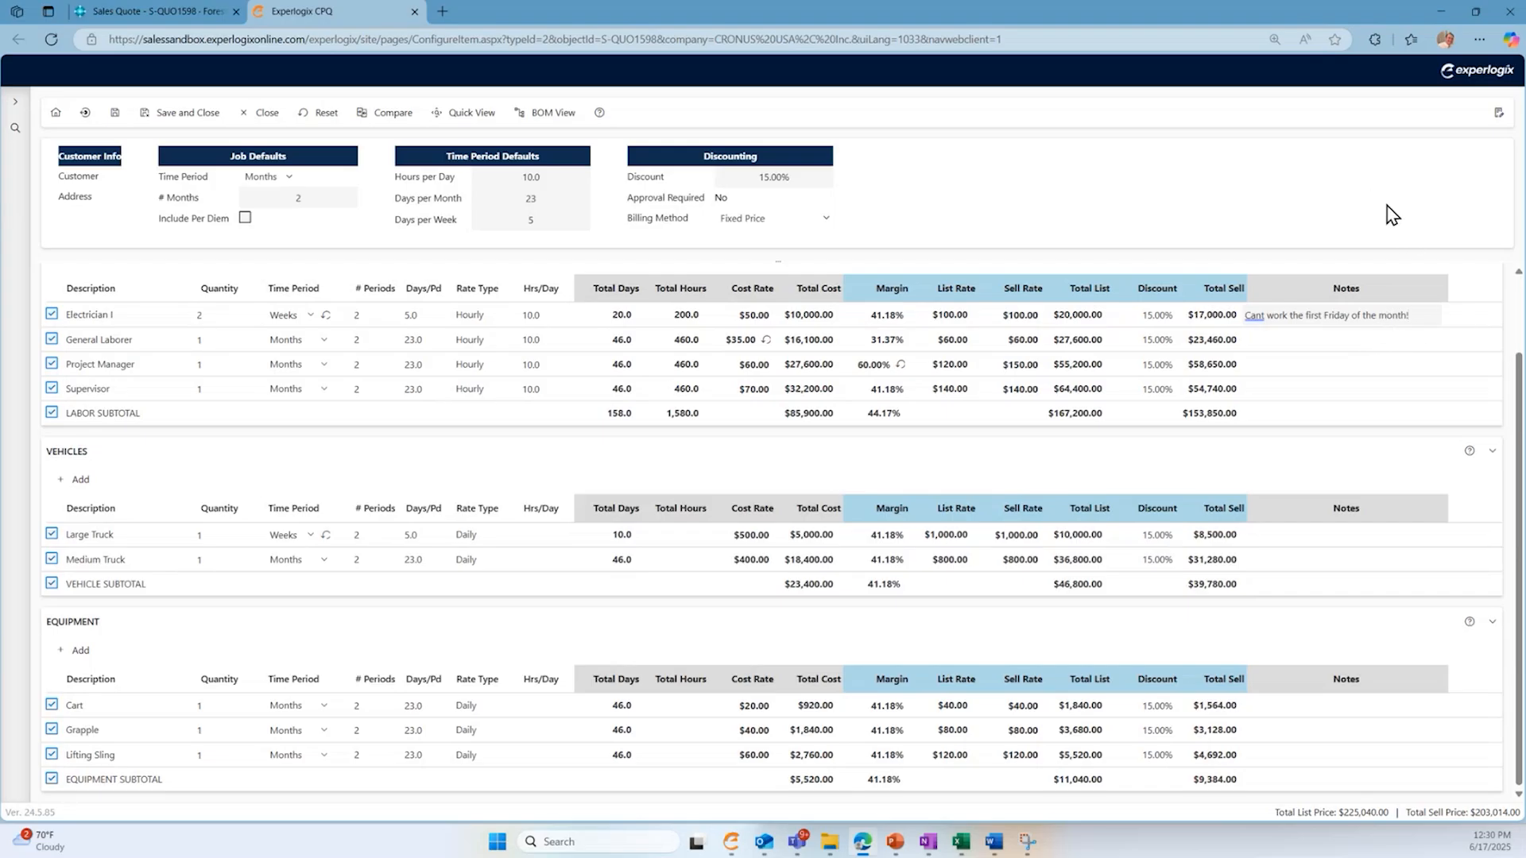
click(160, 121)
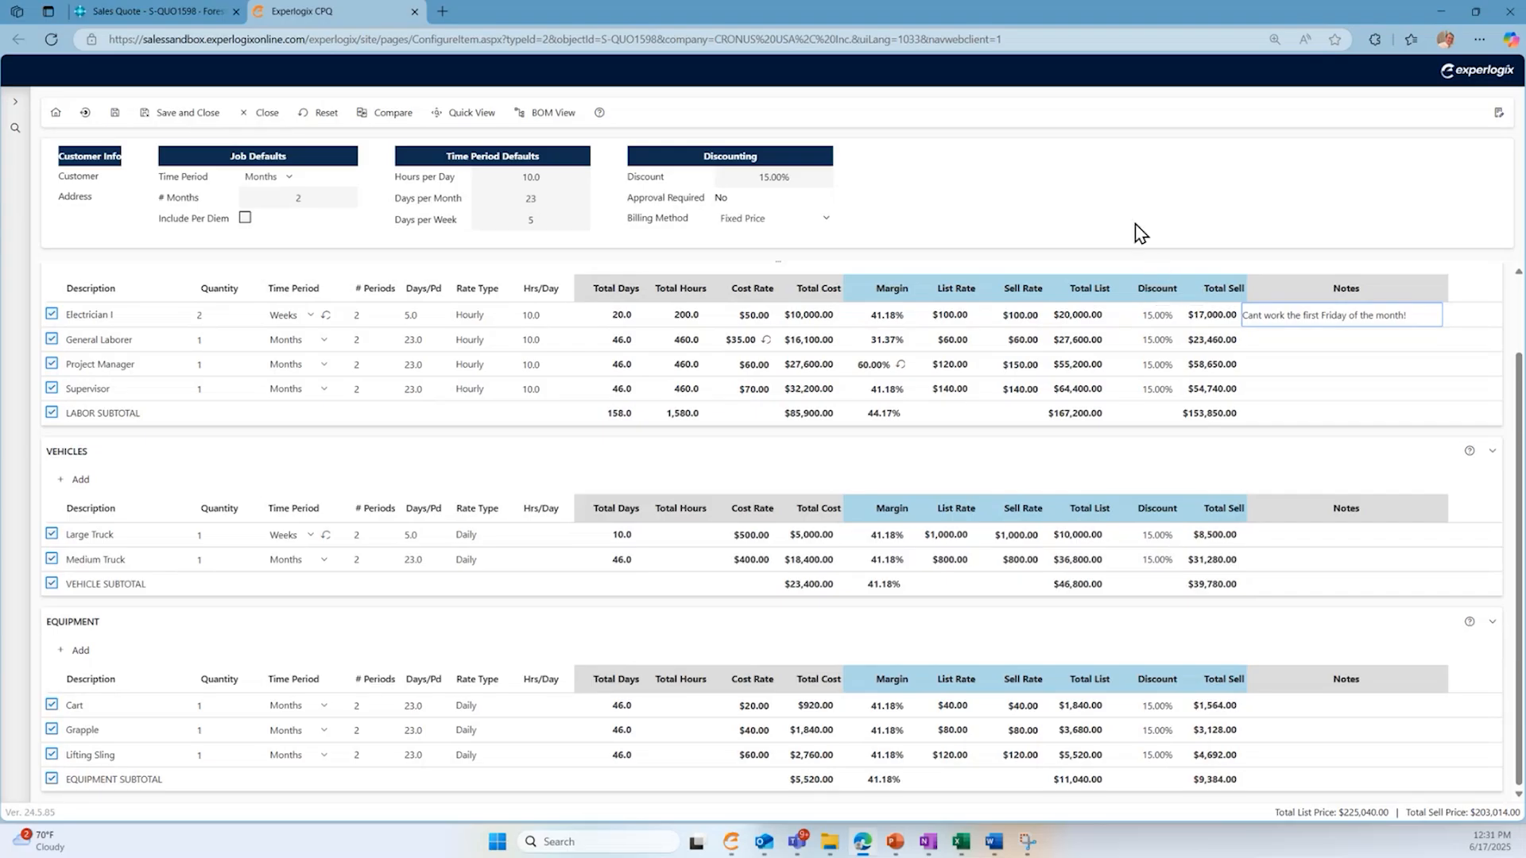
click(185, 116)
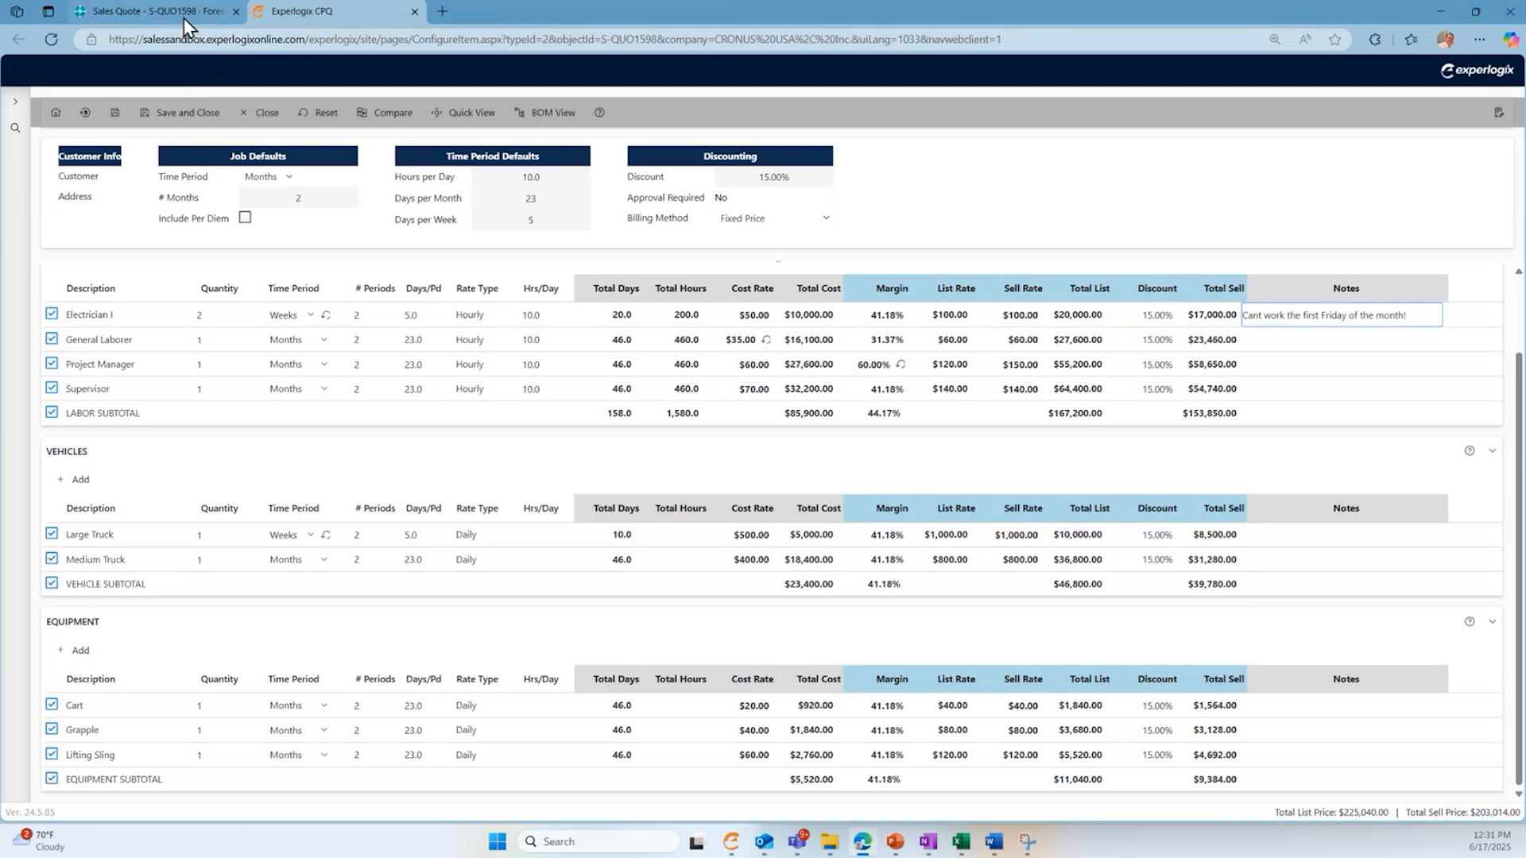
- Return to the Forest Wholesales sales quote in Business Central and reload it to bring in the configured lines
mouse_move(181, 12)
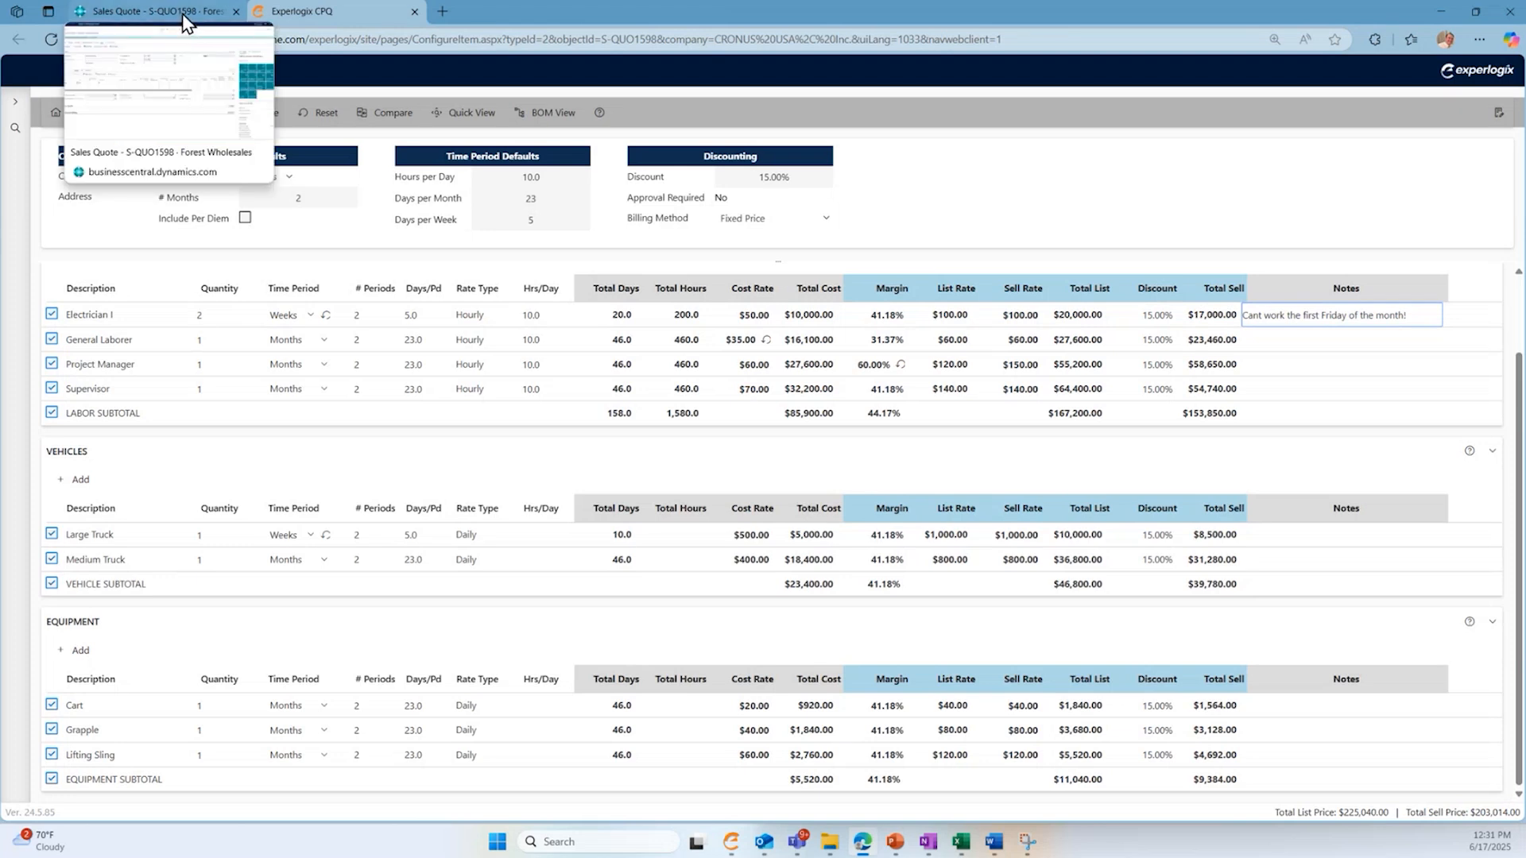
click(183, 12)
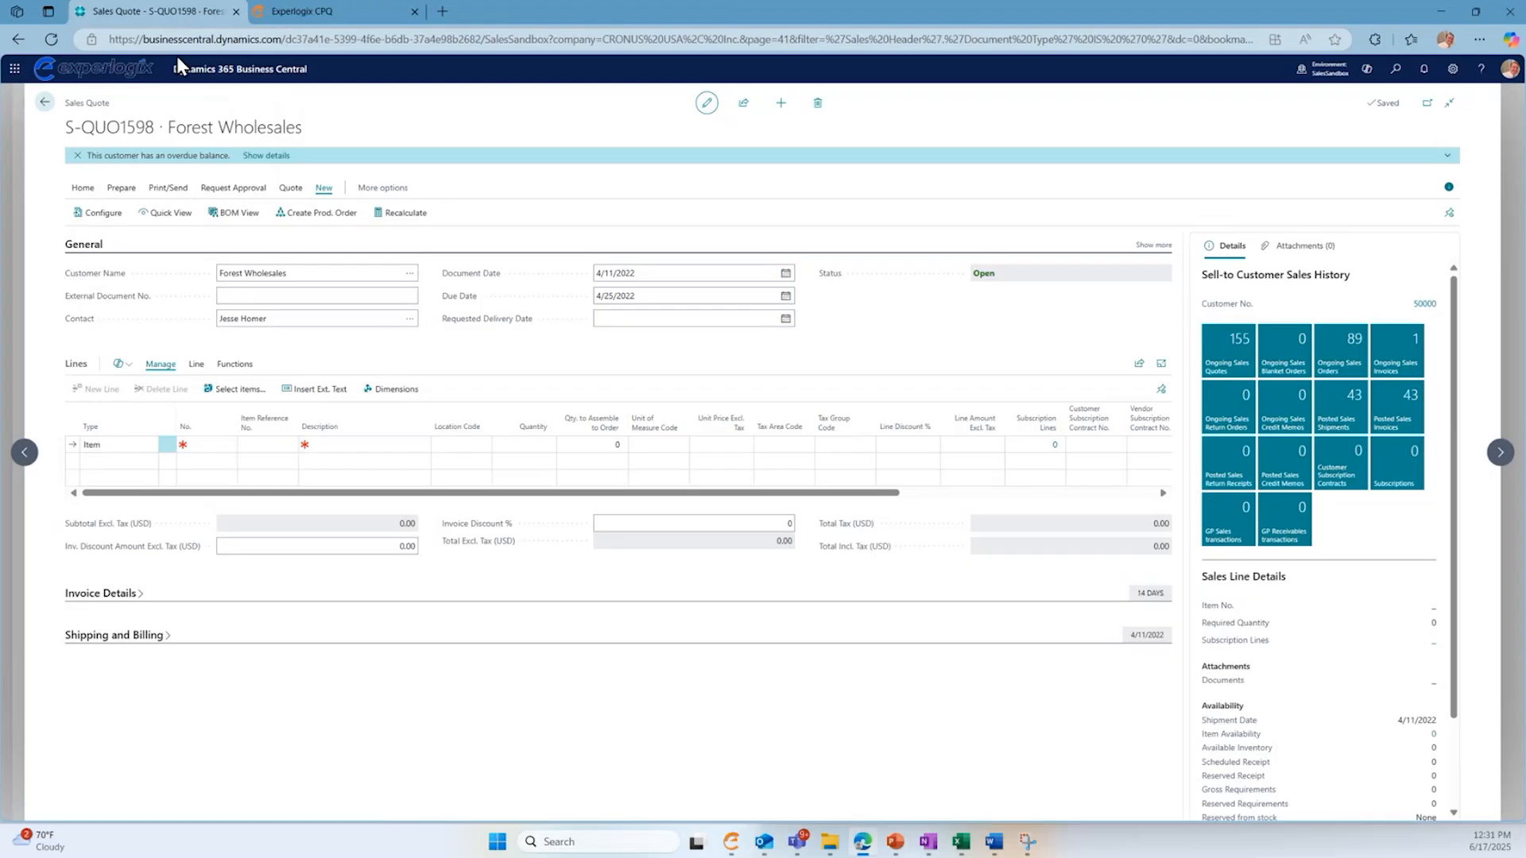
click(54, 43)
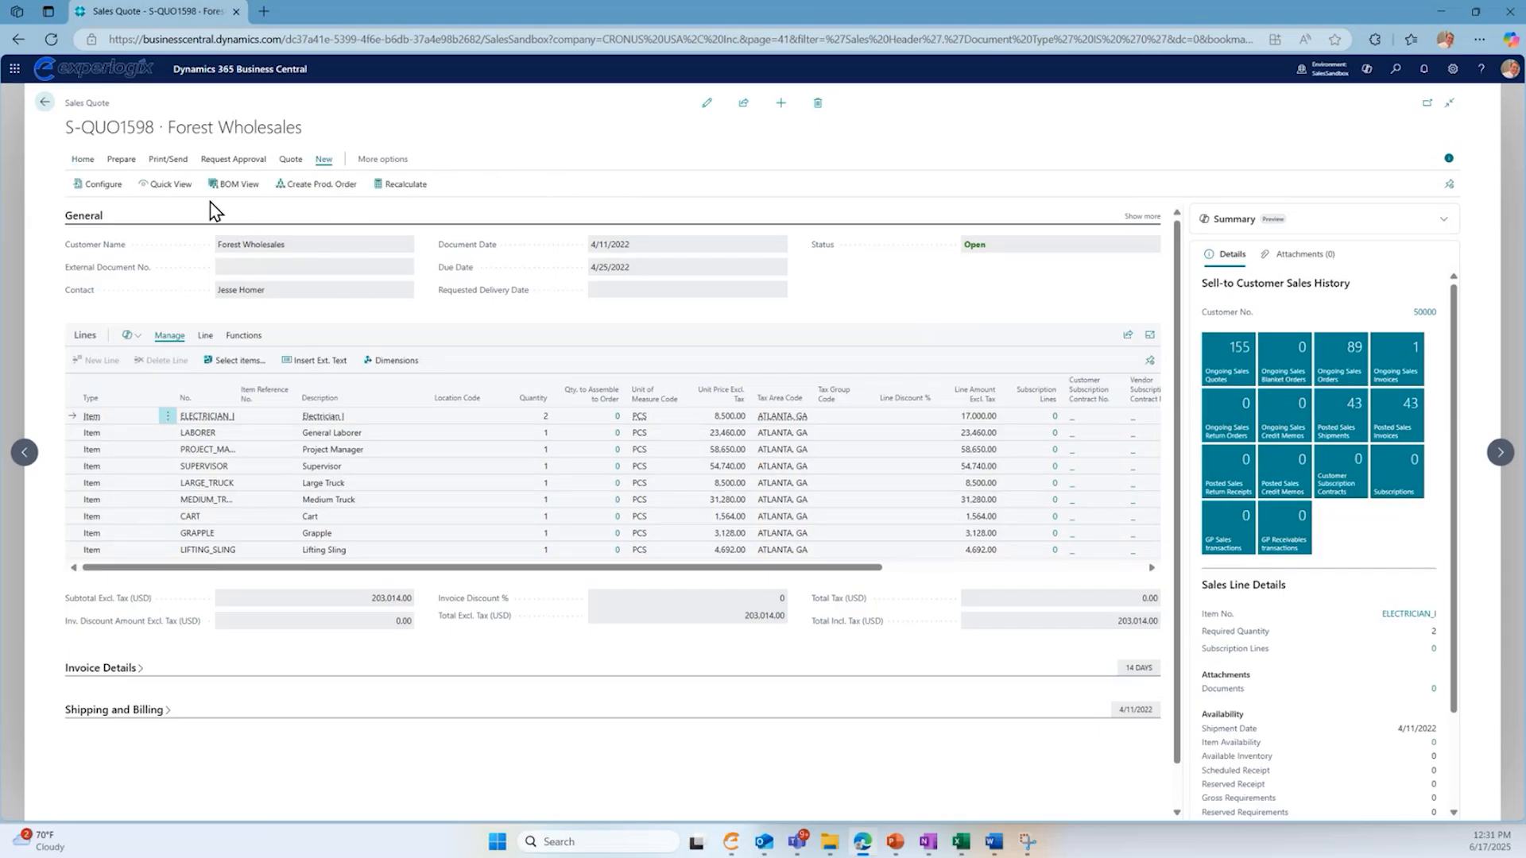
- Try to send an approval request for the Forest Wholesales sales quote
click(168, 159)
click(233, 159)
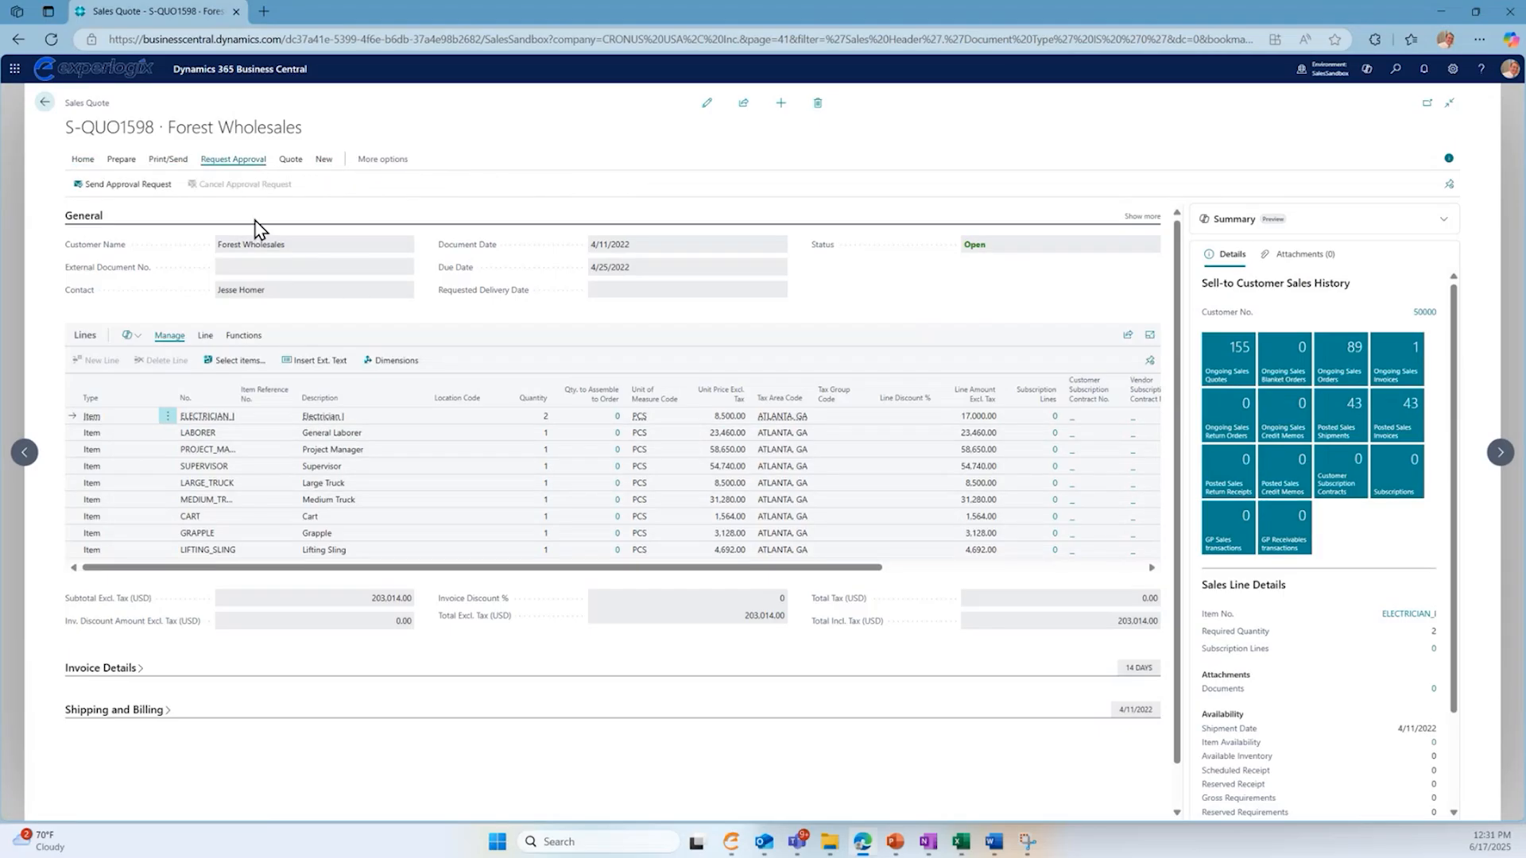
click(151, 194)
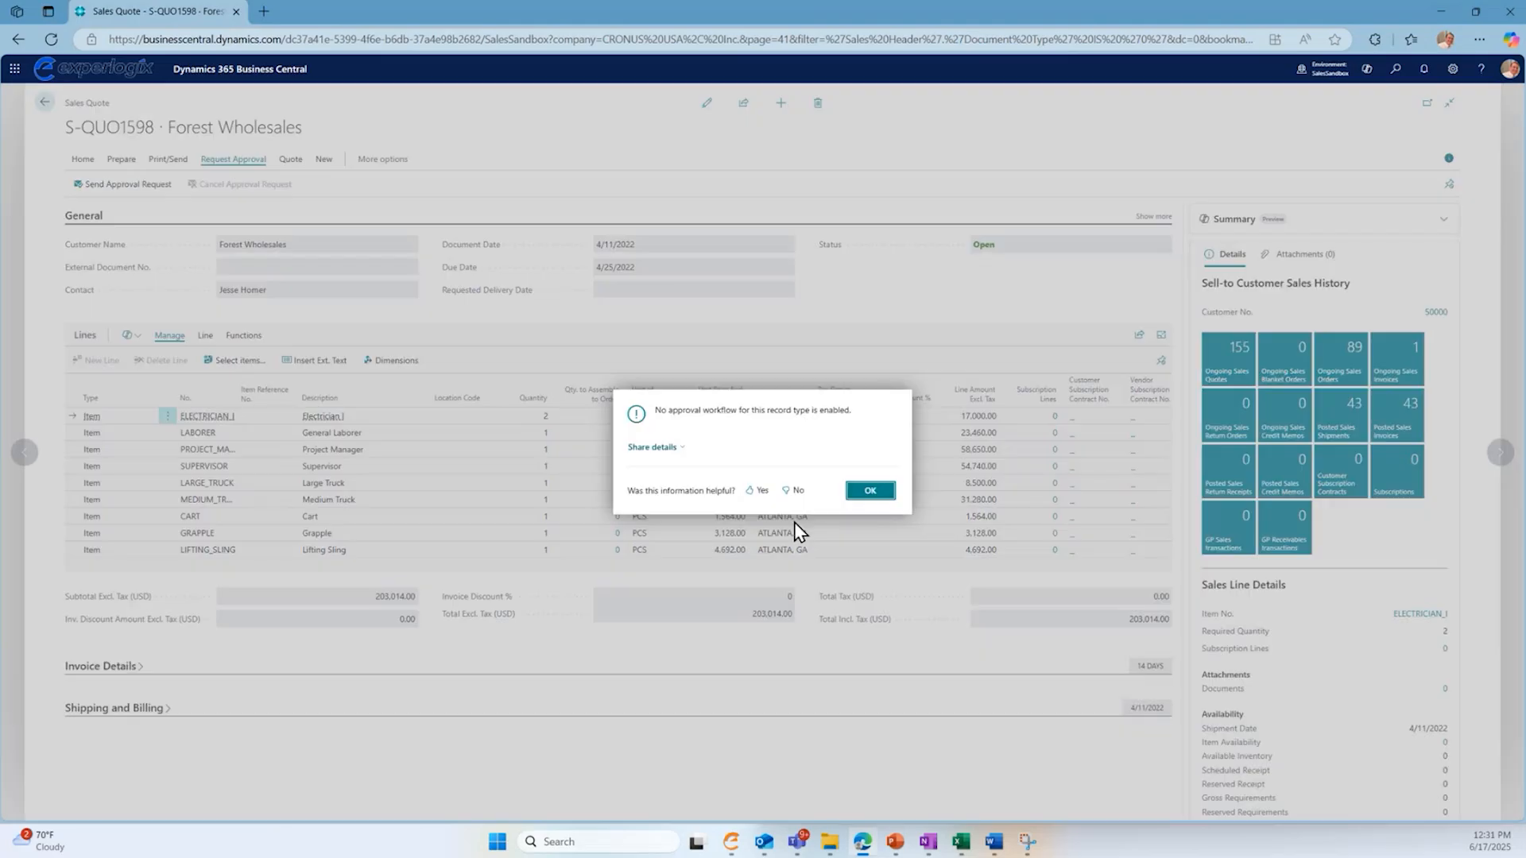
click(868, 493)
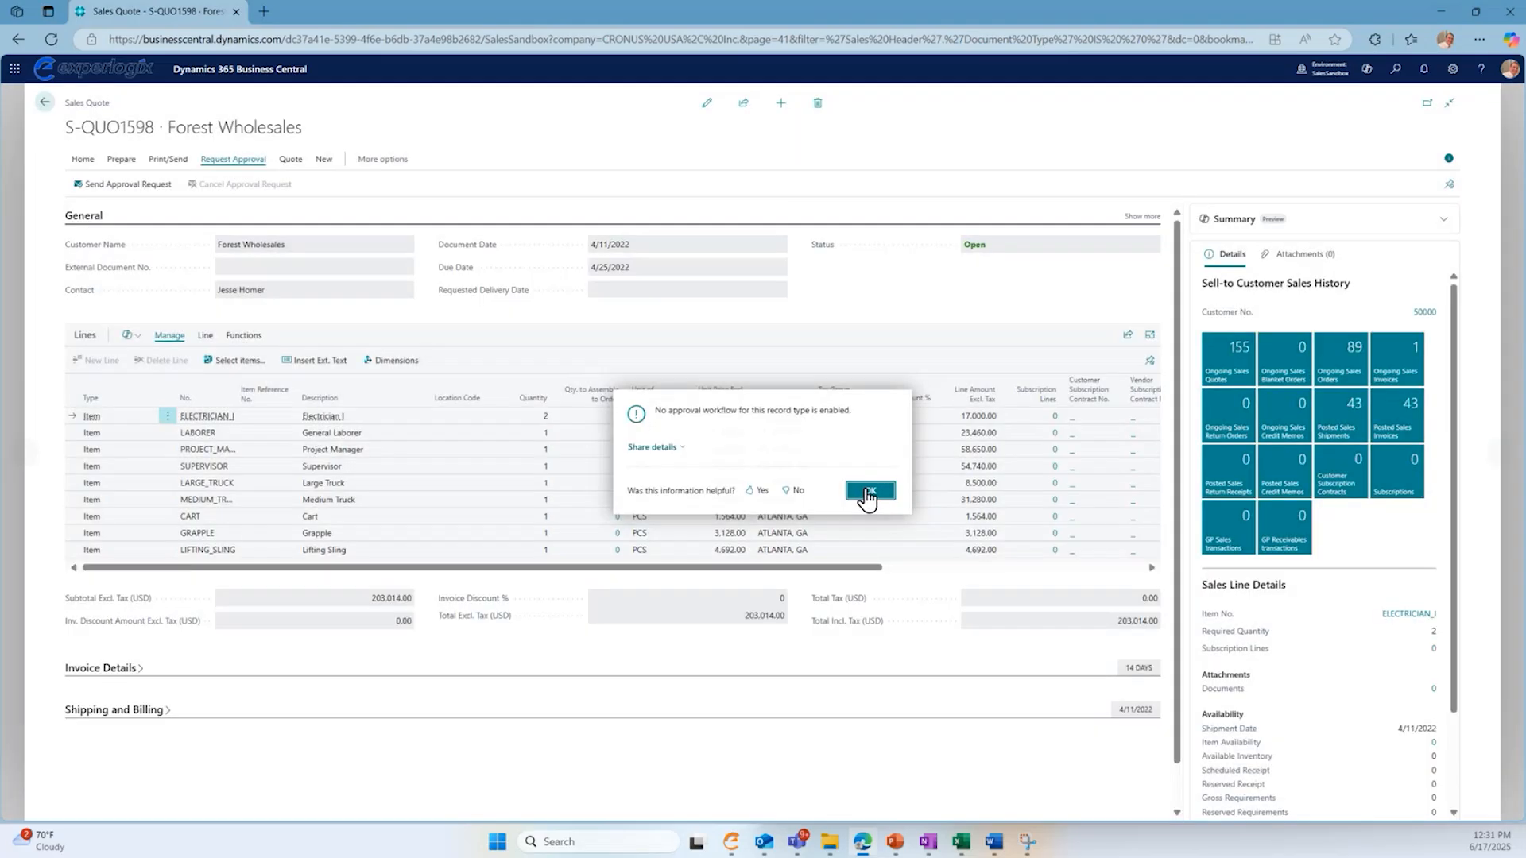
- Launch production order creation from the Forest Wholesales sales quote, return to the quote and leave it
click(122, 159)
click(287, 161)
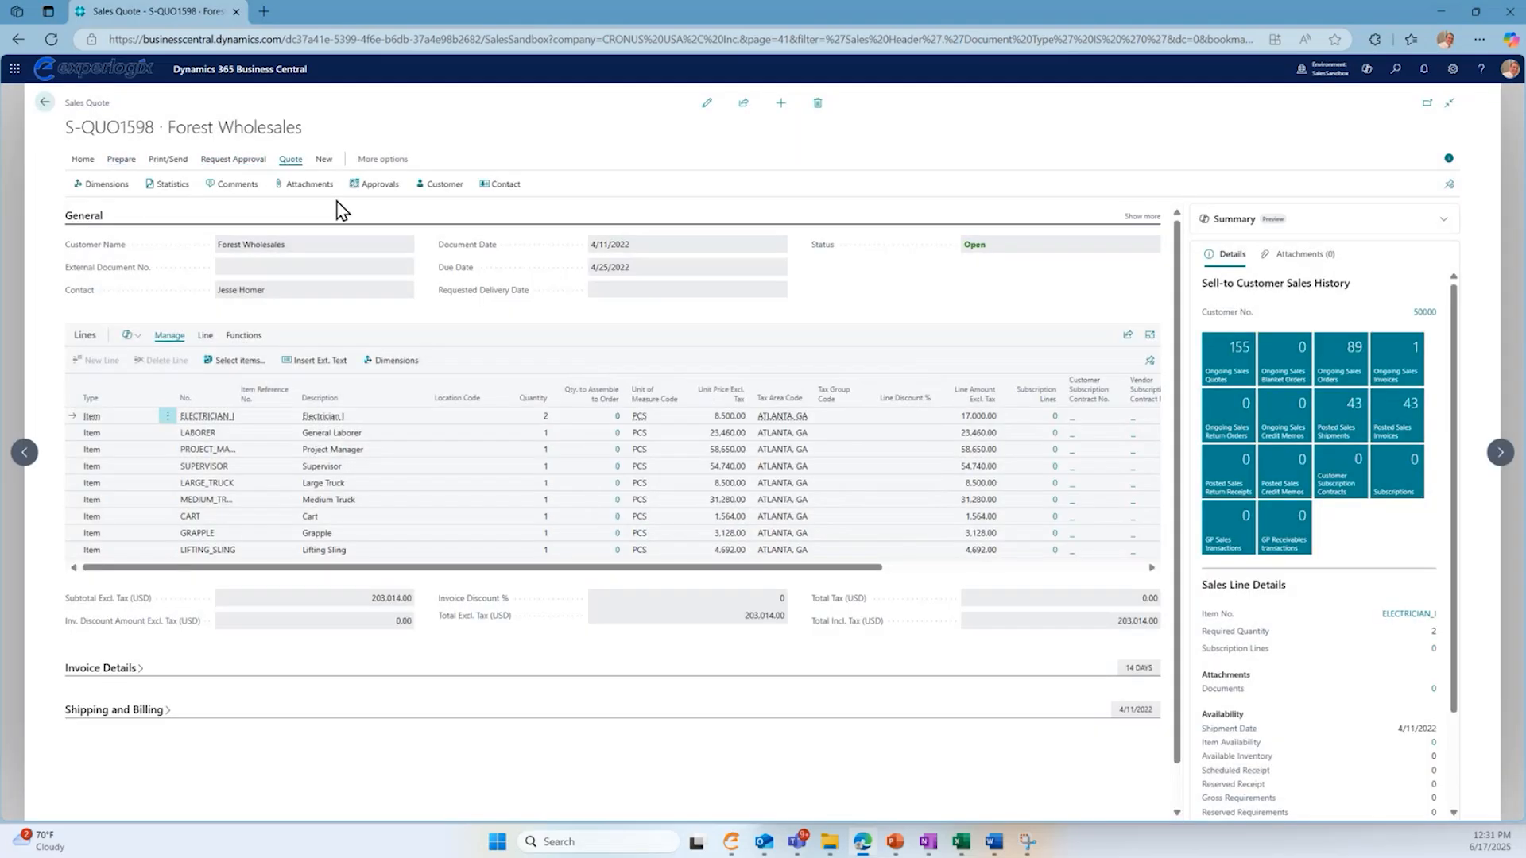
click(322, 160)
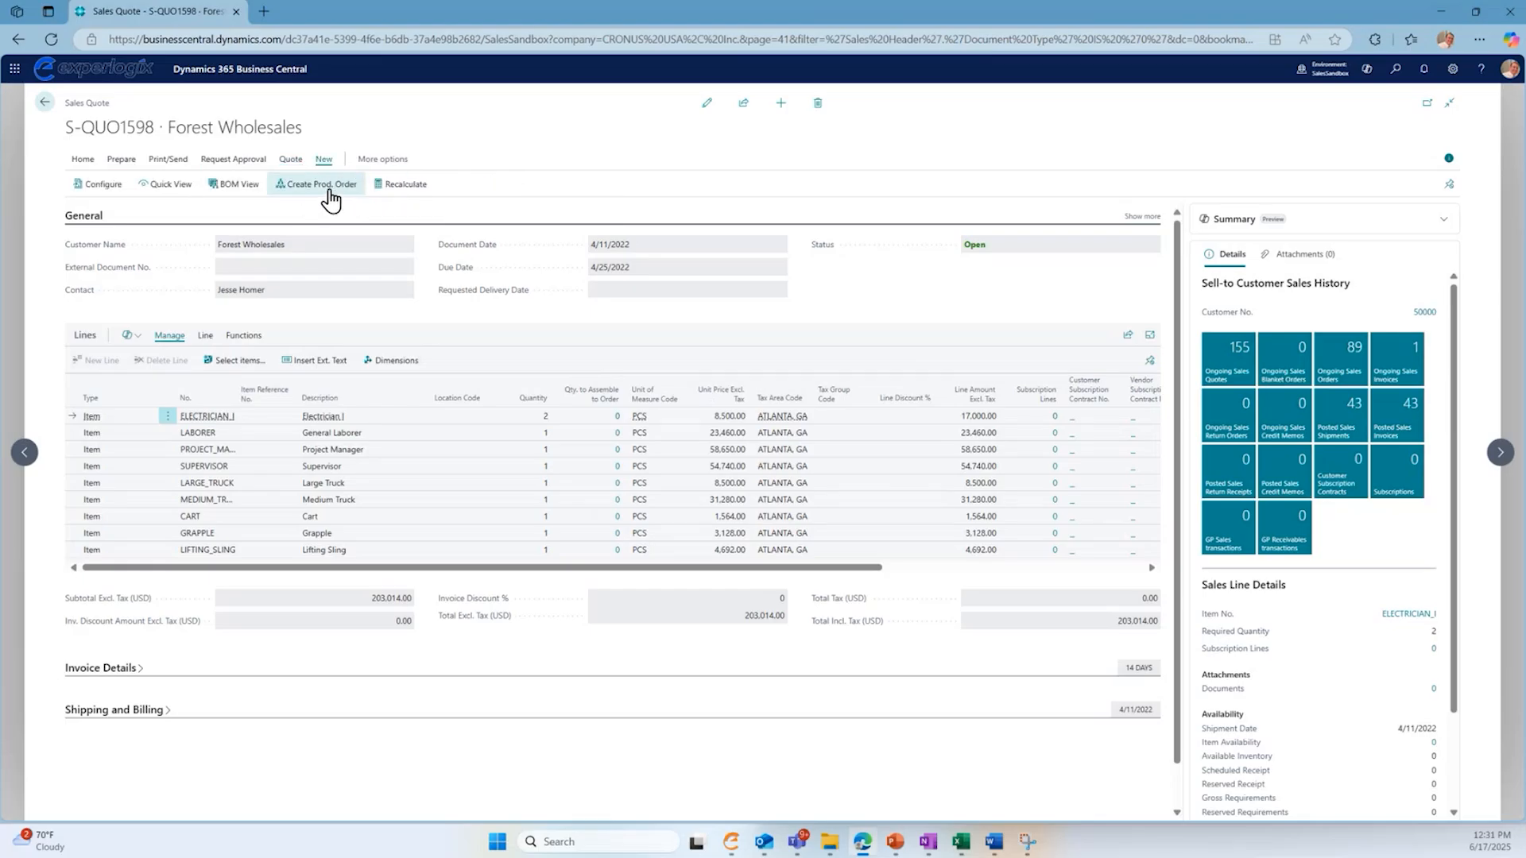
click(331, 201)
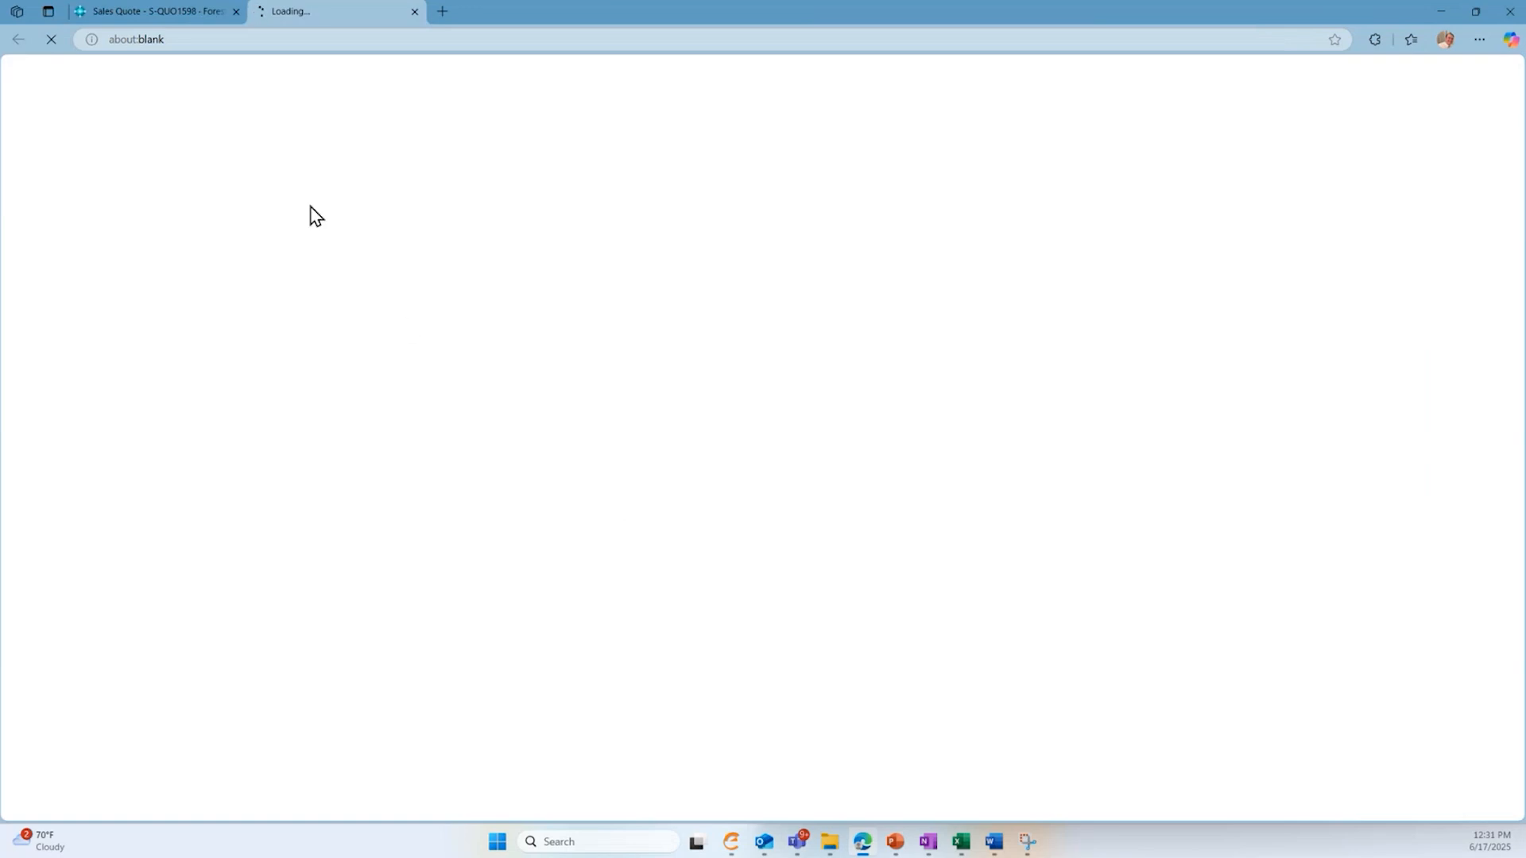
click(180, 13)
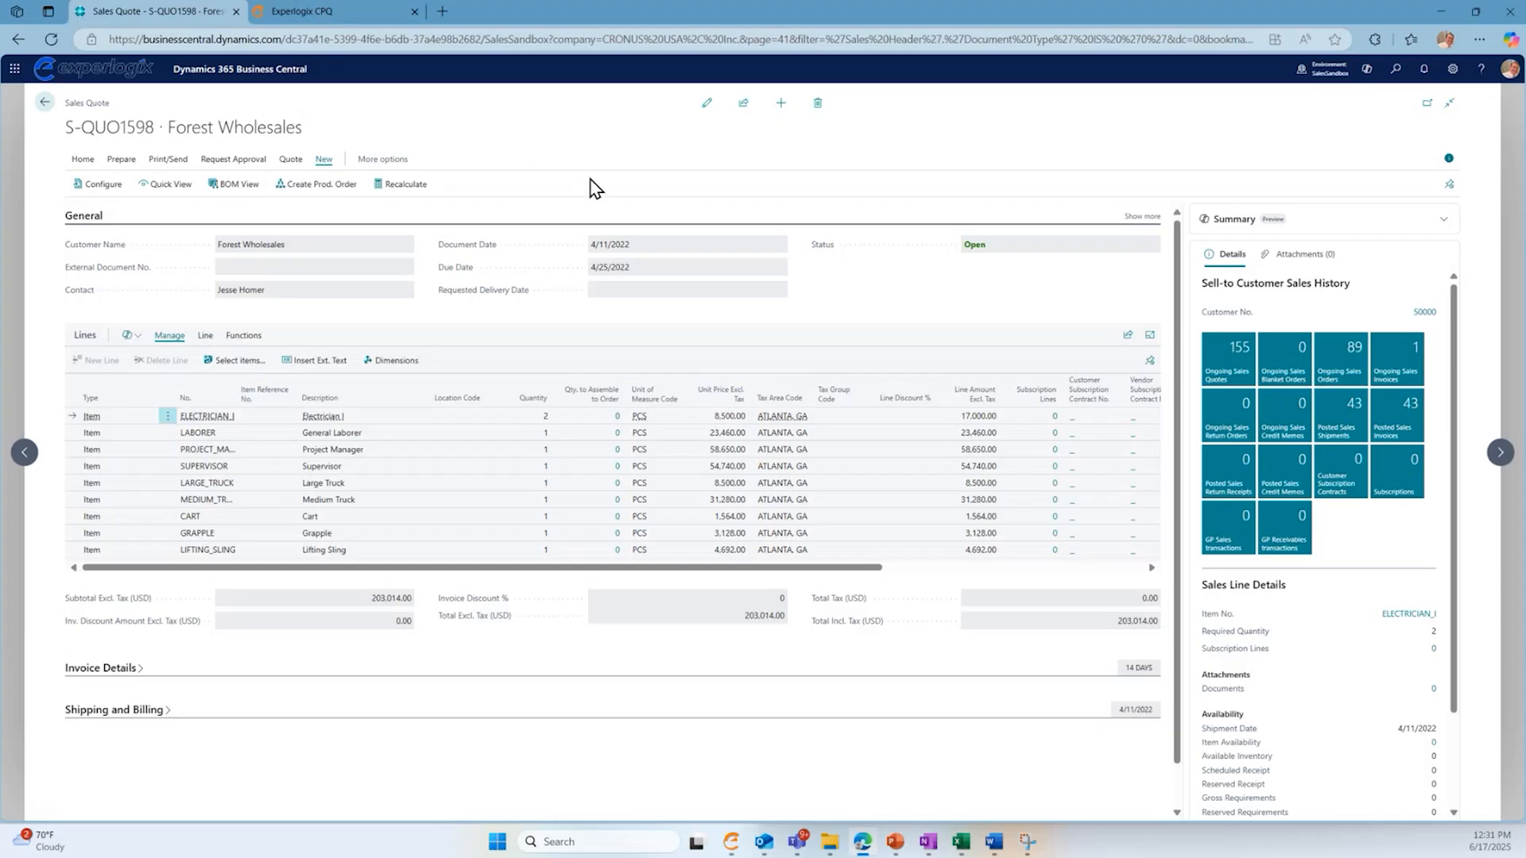
click(59, 104)
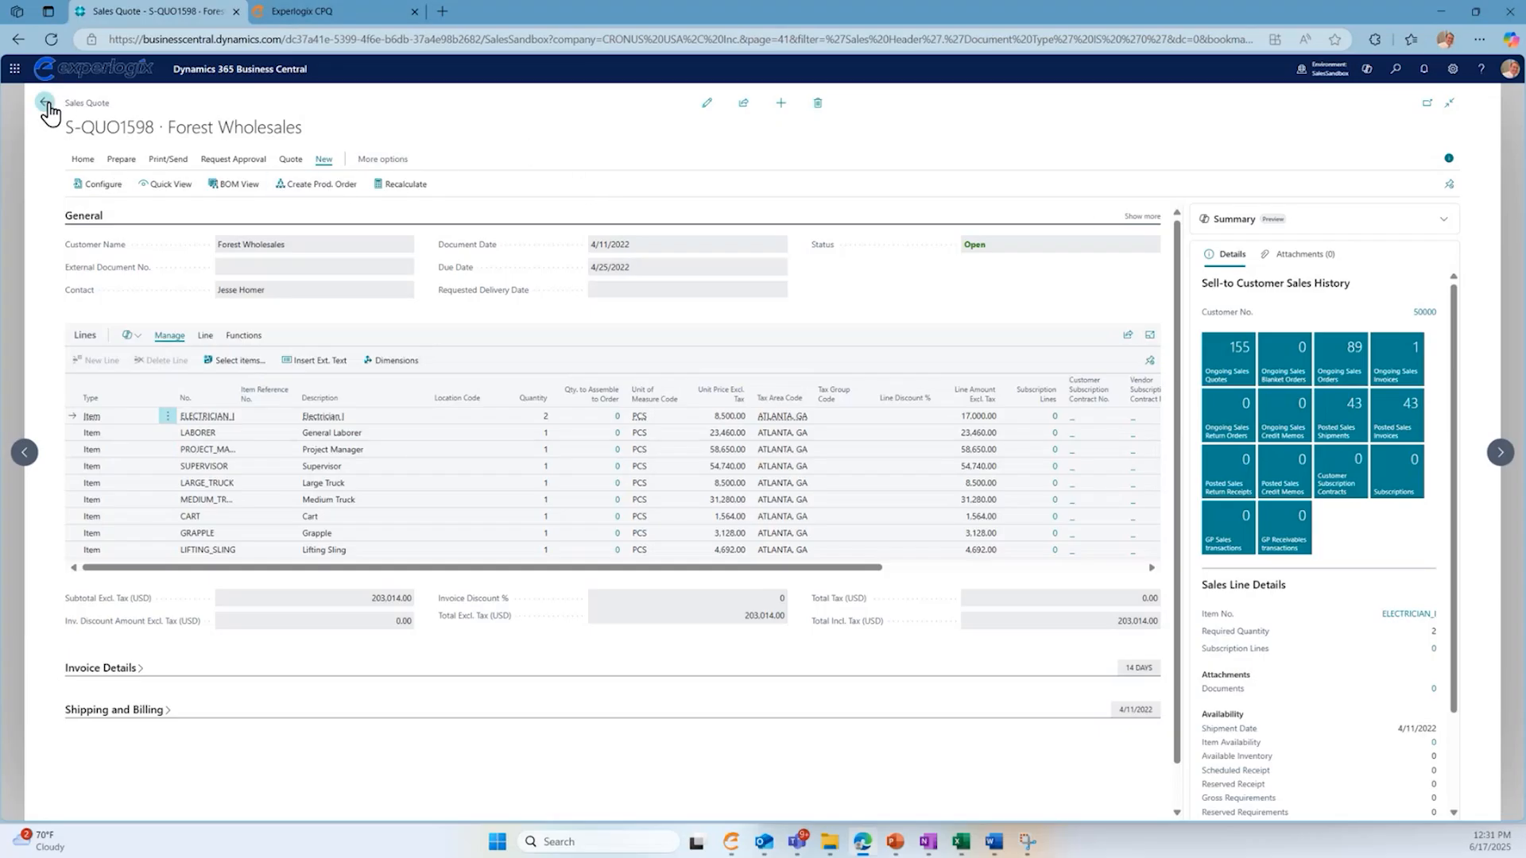